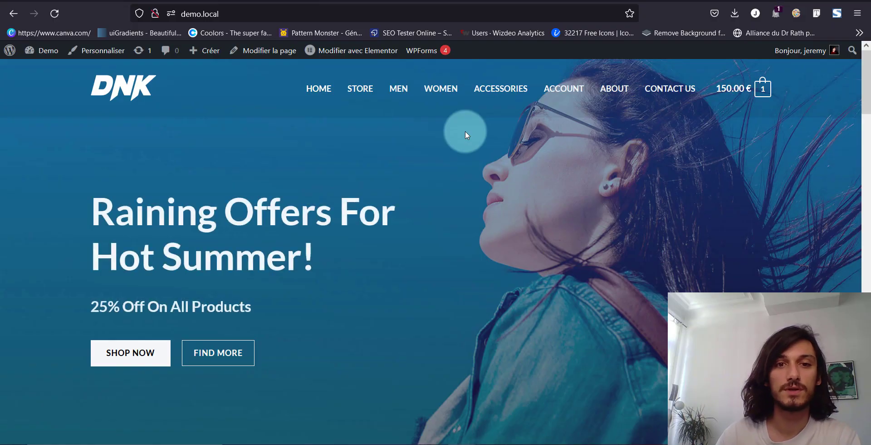
Step: Look through the demo shop's home page and dismiss the club sign-up pop-up
{"action": "scroll", "coordinate": [465, 135], "scroll_direction": "down", "scroll_amount": 10}
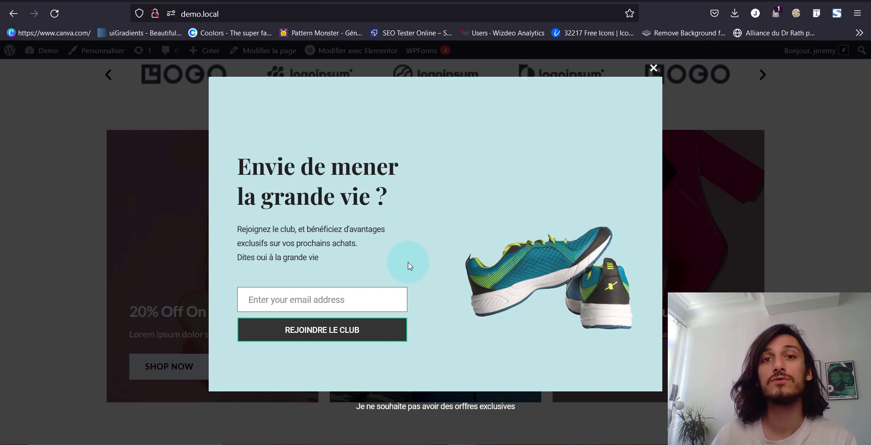
{"action": "left_click", "coordinate": [653, 68]}
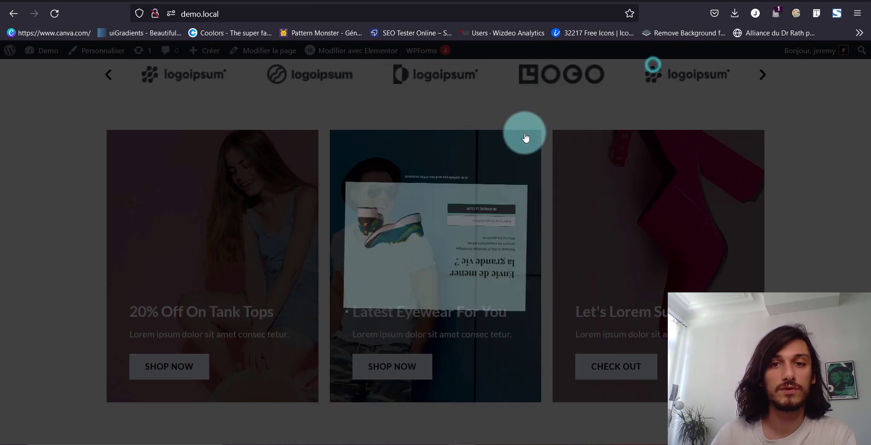
{"action": "scroll", "coordinate": [466, 165], "scroll_direction": "up", "scroll_amount": 10}
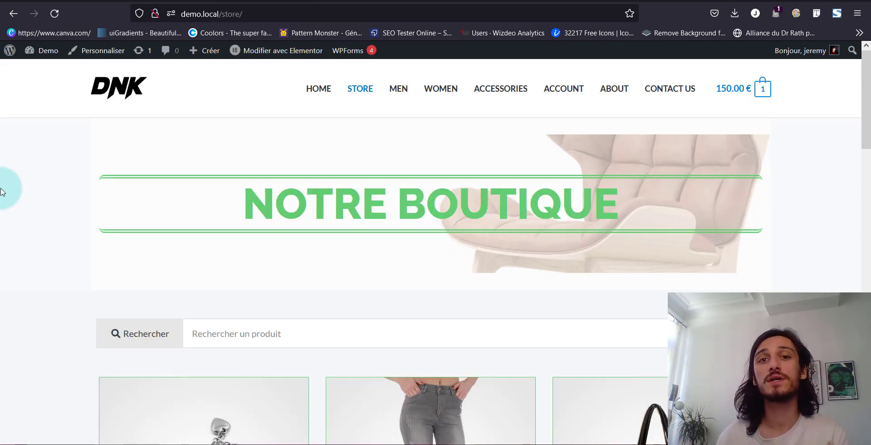
Step: Look through the products on the demo shop's store page and dismiss both promotional pop-ups
{"action": "scroll", "coordinate": [2, 195], "scroll_direction": "down", "scroll_amount": 5}
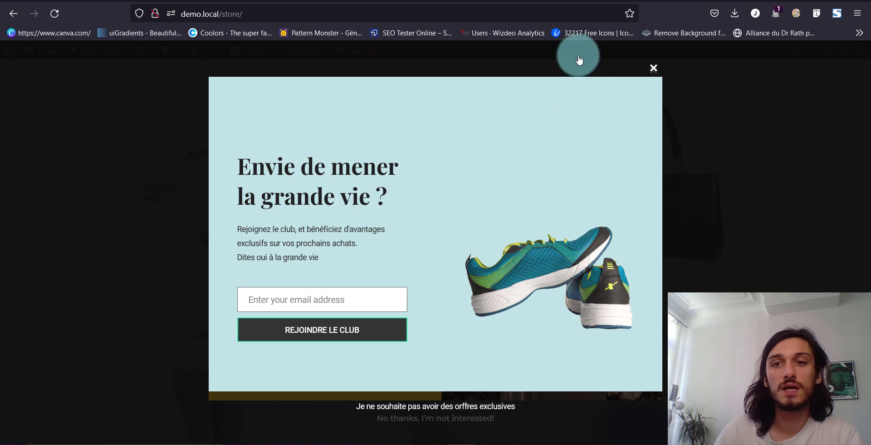
{"action": "left_click", "coordinate": [653, 70]}
{"action": "left_click", "coordinate": [653, 70]}
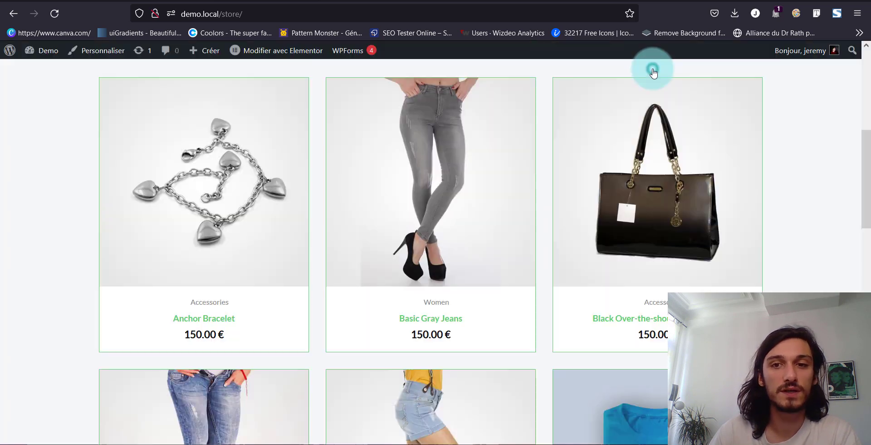
Step: View the Anchor Bracelet product page and dismiss its Spring Collection pop-up
{"action": "left_click", "coordinate": [218, 233]}
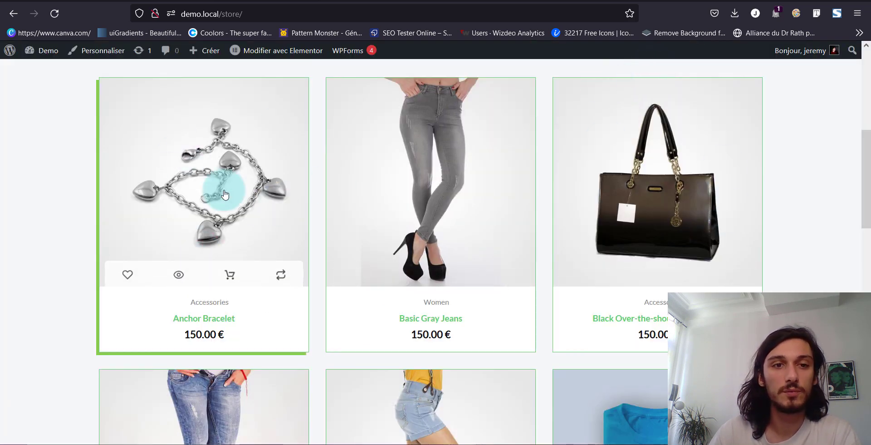
{"action": "left_click", "coordinate": [162, 151]}
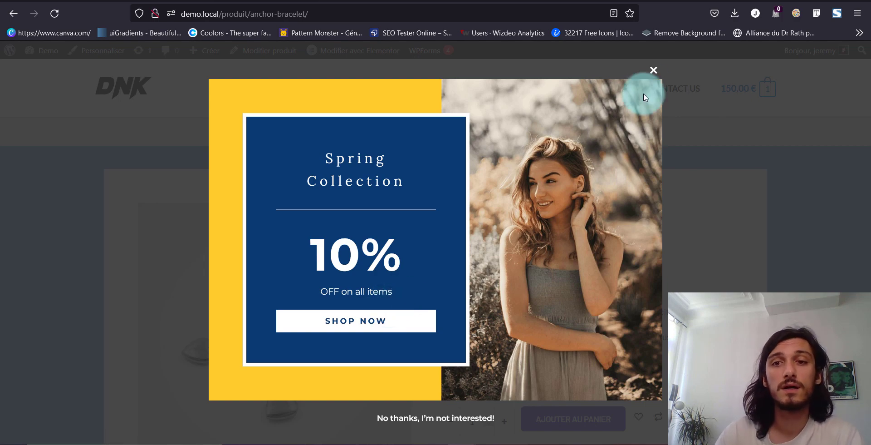
{"action": "left_click", "coordinate": [654, 70]}
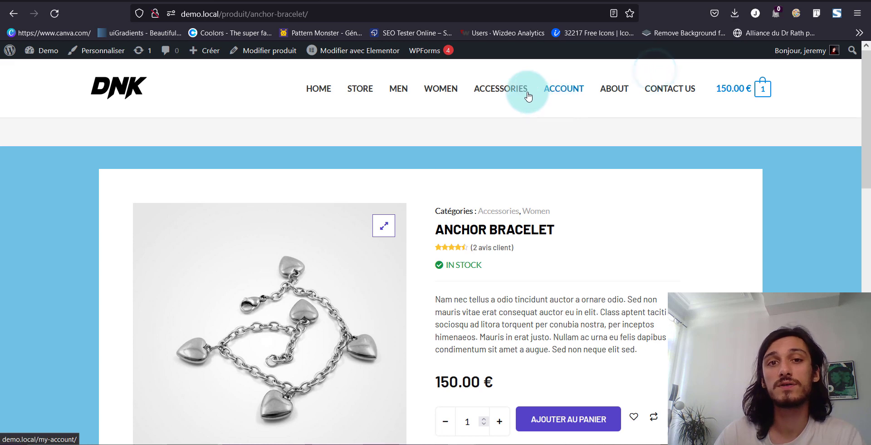
Step: Switch to the Organic Store site's WordPress administration and open the page for adding extensions
{"action": "left_click", "coordinate": [456, 1]}
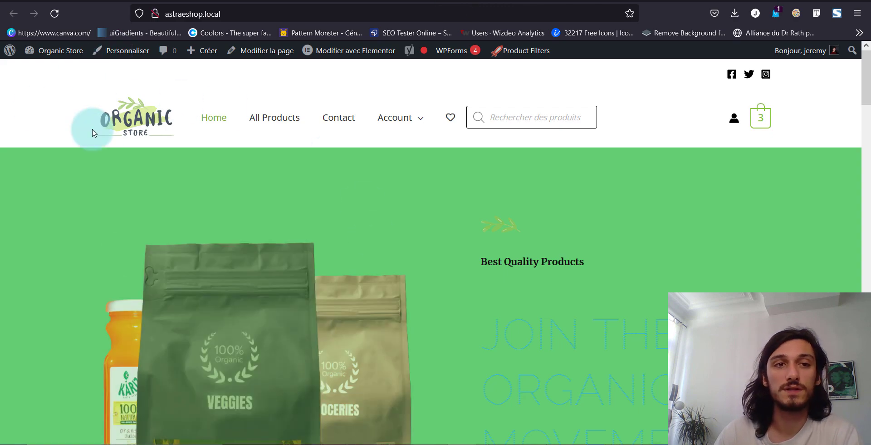
{"action": "left_click", "coordinate": [308, 1]}
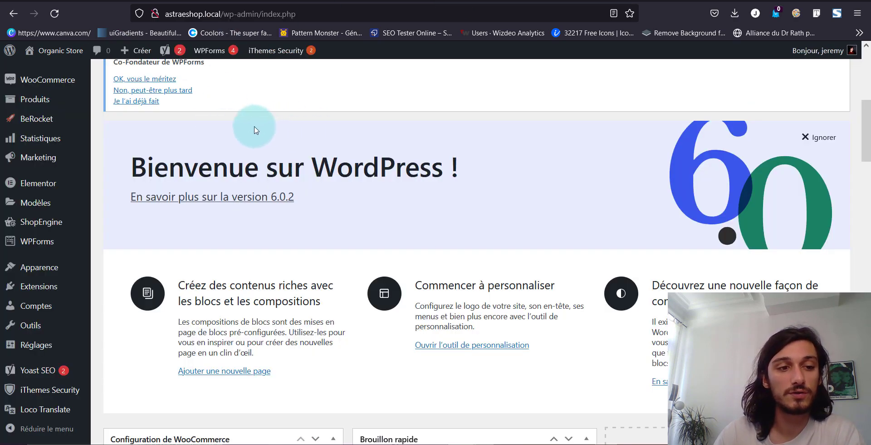
{"action": "scroll", "coordinate": [49, 356], "scroll_direction": "down", "scroll_amount": 3}
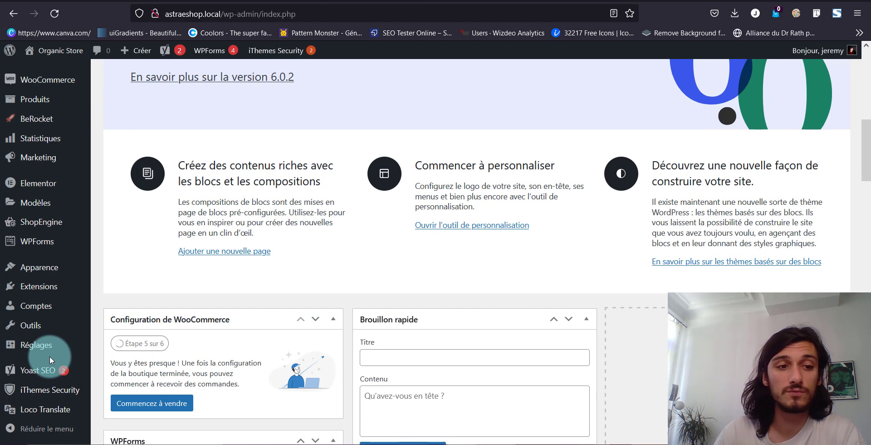
{"action": "left_click", "coordinate": [111, 302]}
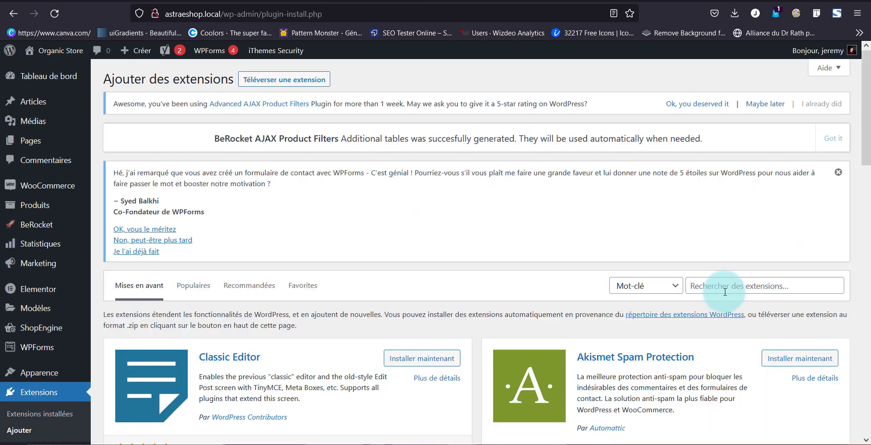
Step: Search the WordPress extensions directory for "popup"
{"action": "left_click", "coordinate": [725, 292]}
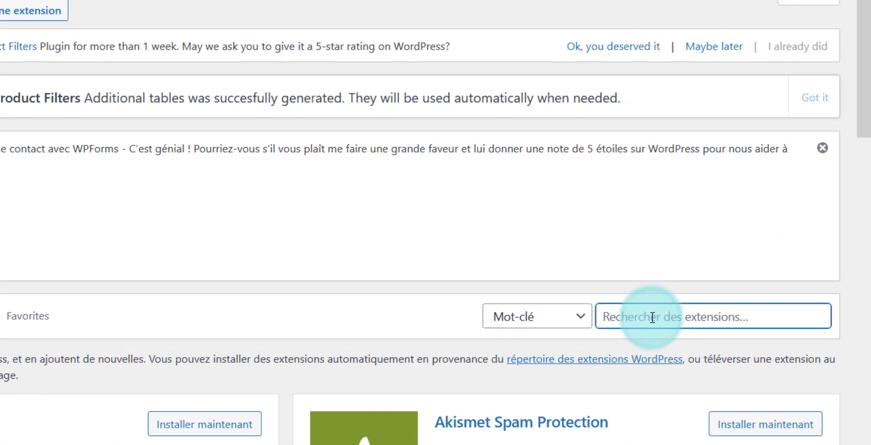
{"action": "type", "text": "po"}
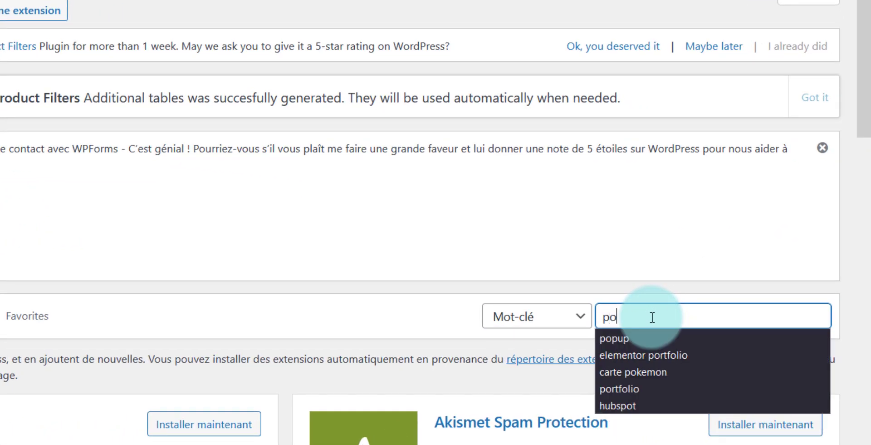
{"action": "type", "text": "pup"}
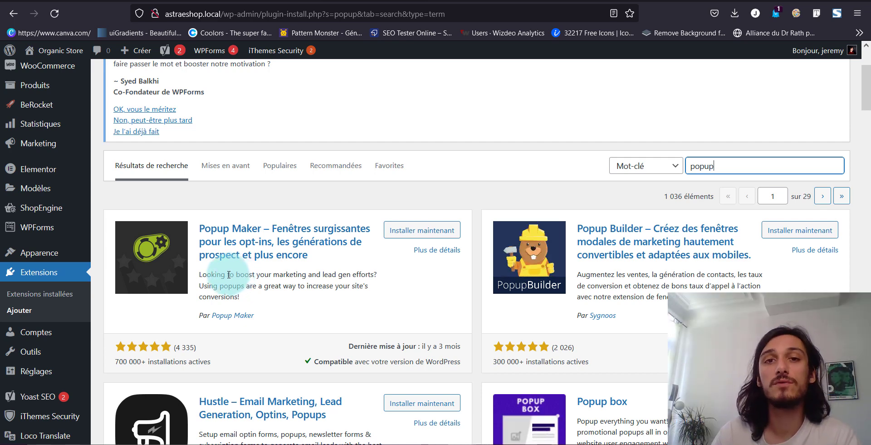
Step: Install and activate the extension Hustle – Email Marketing, Lead Generation, Optins, Popups
{"action": "scroll", "coordinate": [228, 275], "scroll_direction": "down", "scroll_amount": 2}
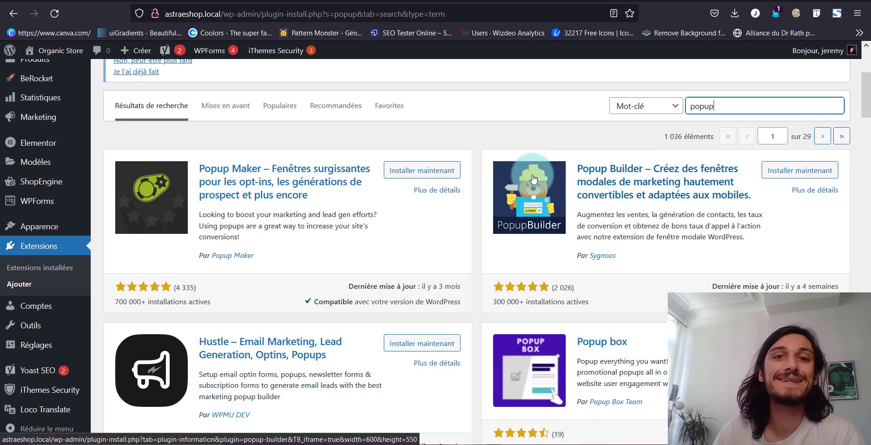
{"action": "scroll", "coordinate": [191, 301], "scroll_direction": "down", "scroll_amount": 4}
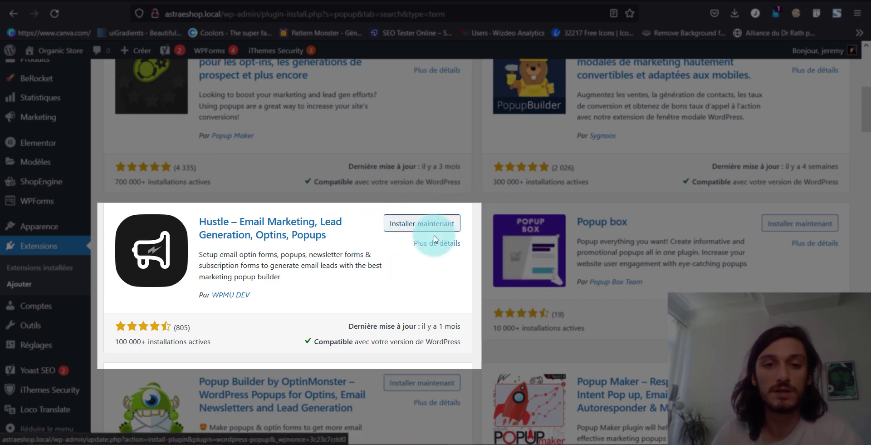
{"action": "left_click", "coordinate": [426, 224]}
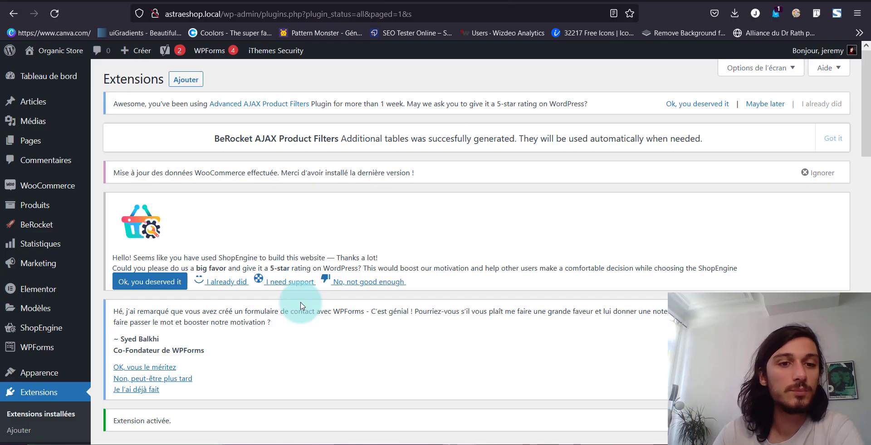
Step: Open the Hustle dashboard and skip its welcome introduction
{"action": "scroll", "coordinate": [300, 305], "scroll_direction": "down", "scroll_amount": 4}
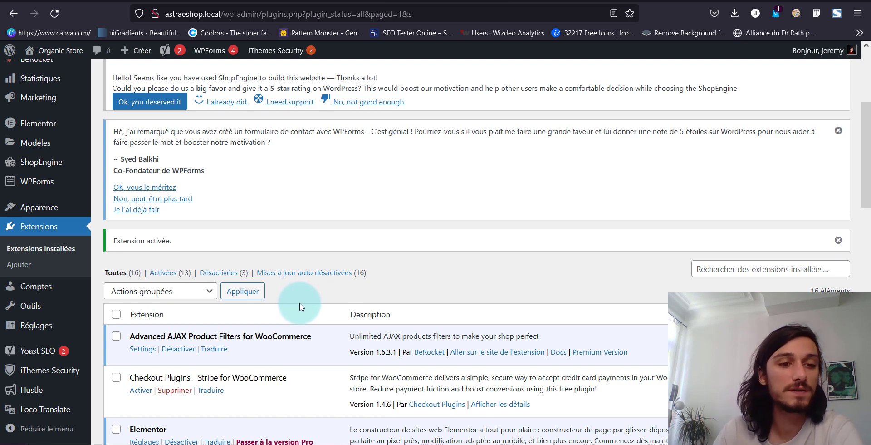
{"action": "scroll", "coordinate": [300, 307], "scroll_direction": "down", "scroll_amount": 1}
{"action": "mouse_move", "coordinate": [26, 397]}
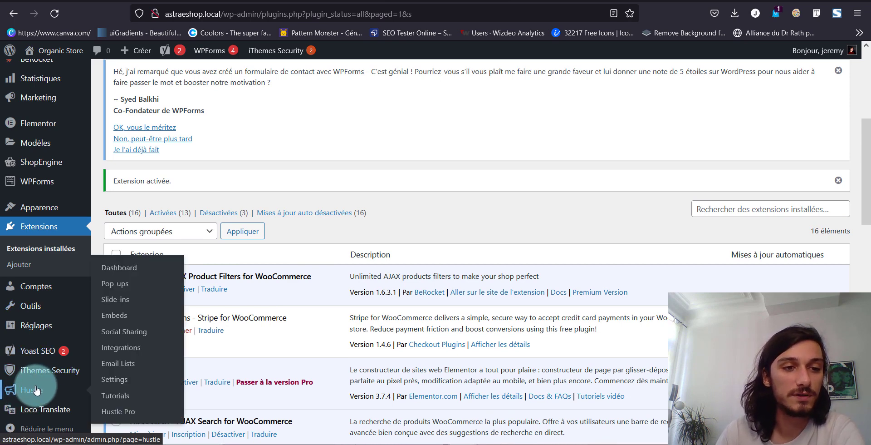
{"action": "left_click", "coordinate": [130, 275]}
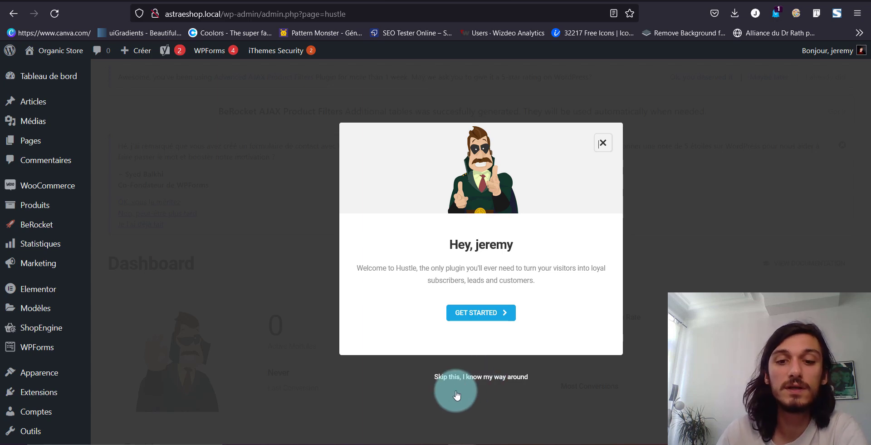
{"action": "left_click", "coordinate": [490, 377]}
Step: Examine the Hustle dashboard's tutorials and its sections for pop-ups, embeds, slide-ins and social shares
{"action": "scroll", "coordinate": [363, 299], "scroll_direction": "down", "scroll_amount": 3}
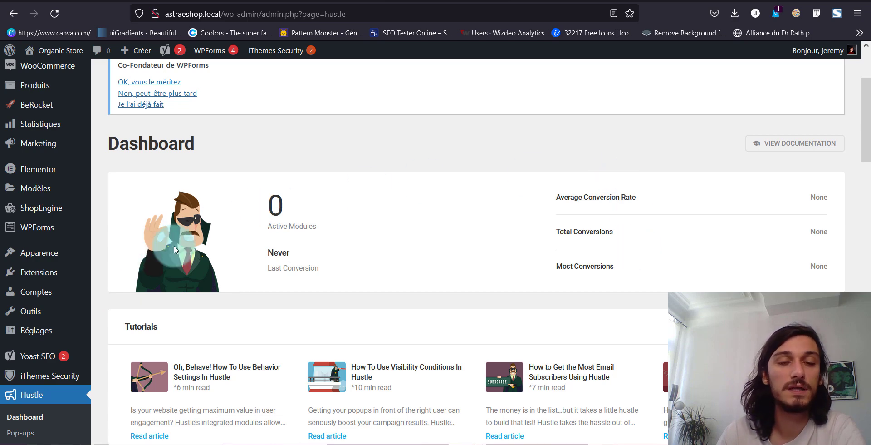
{"action": "scroll", "coordinate": [385, 252], "scroll_direction": "down", "scroll_amount": 5}
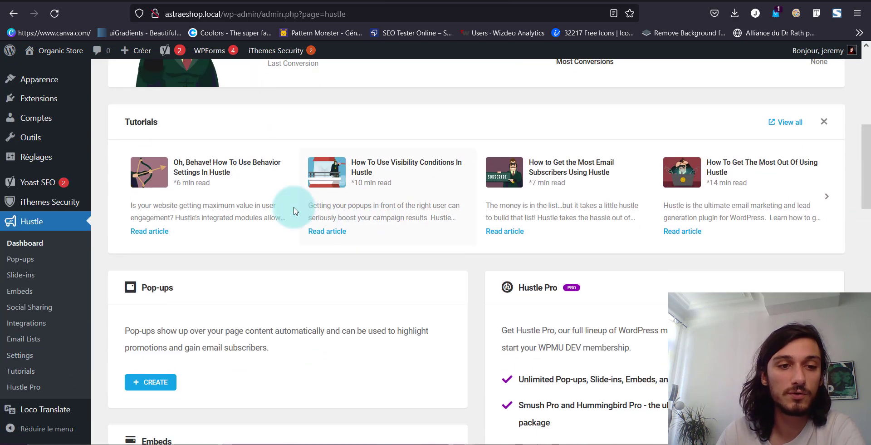
{"action": "scroll", "coordinate": [337, 223], "scroll_direction": "down", "scroll_amount": 2}
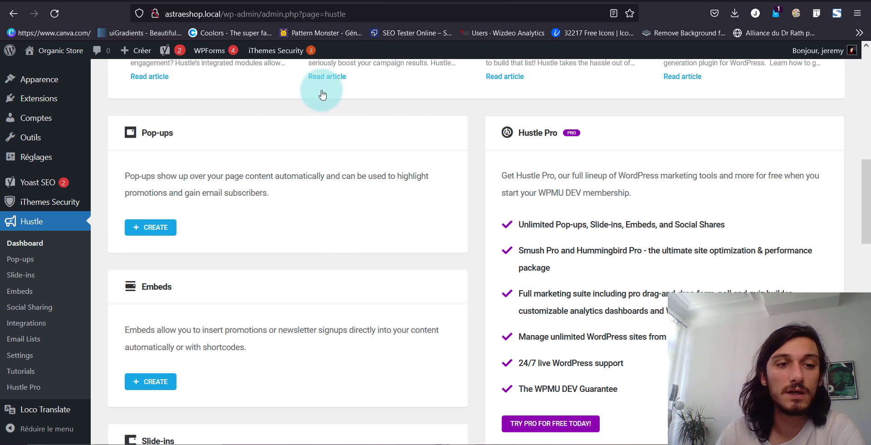
{"action": "scroll", "coordinate": [276, 213], "scroll_direction": "down", "scroll_amount": 5}
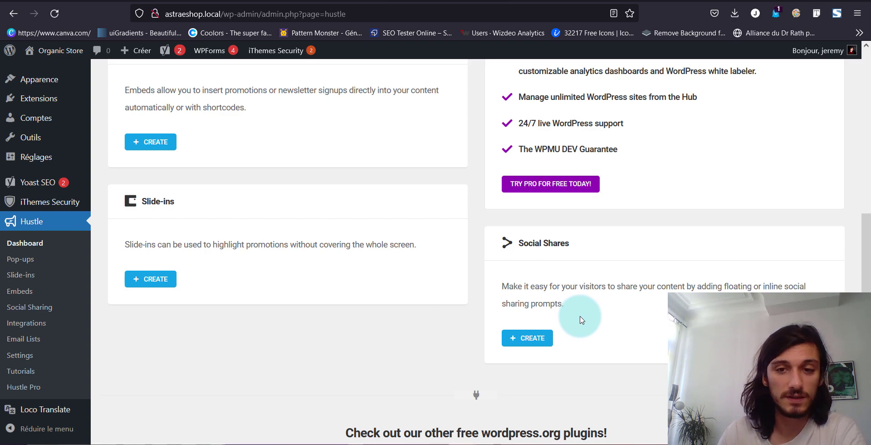
{"action": "scroll", "coordinate": [582, 319], "scroll_direction": "up", "scroll_amount": 4}
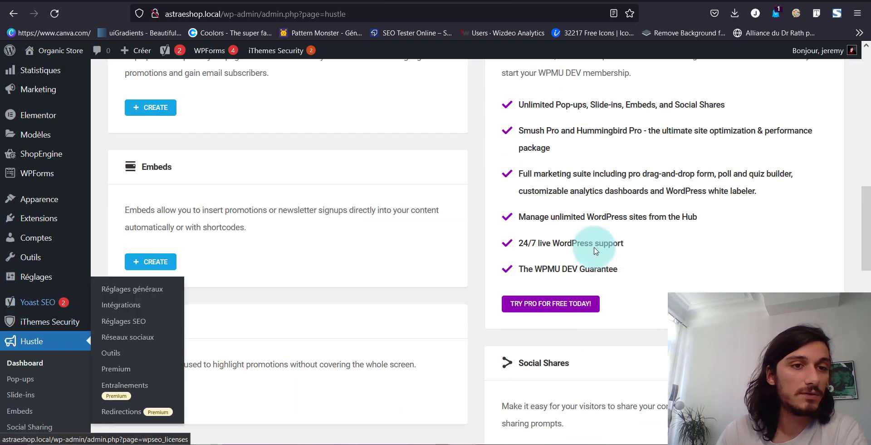
{"action": "scroll", "coordinate": [598, 306], "scroll_direction": "up", "scroll_amount": 3}
{"action": "scroll", "coordinate": [272, 277], "scroll_direction": "down", "scroll_amount": 4}
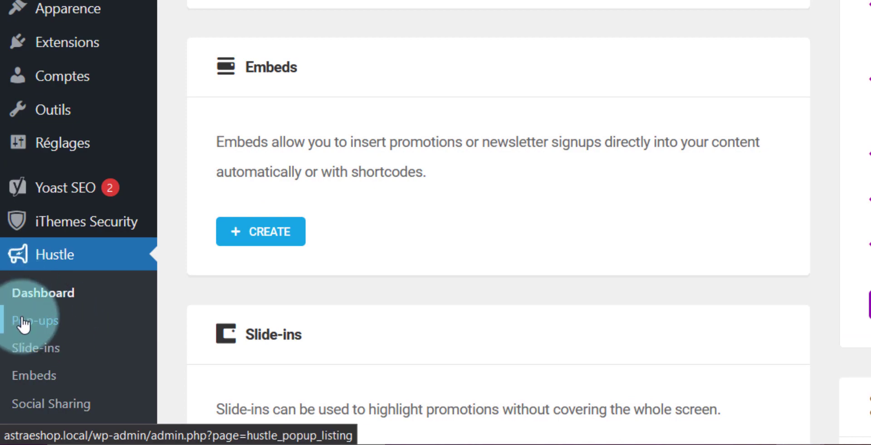
Step: Start a new Hustle pop-up named Newsletter with the Email Opt-in type and proceed to the template choice
{"action": "left_click", "coordinate": [7, 322]}
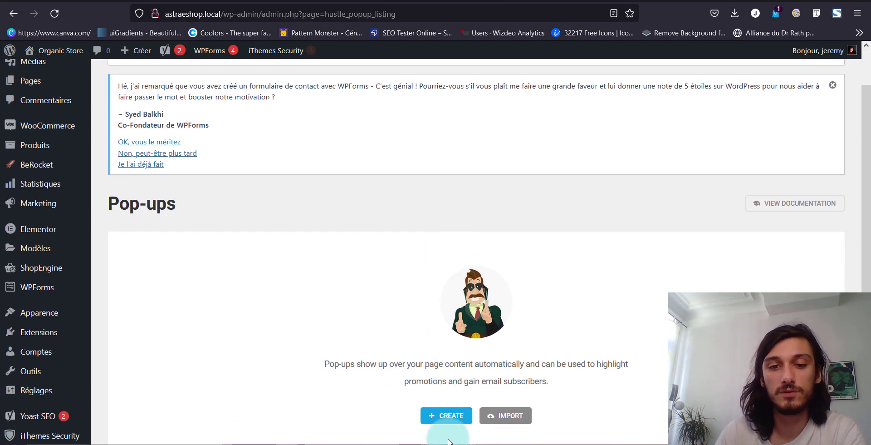
{"action": "left_click", "coordinate": [447, 417]}
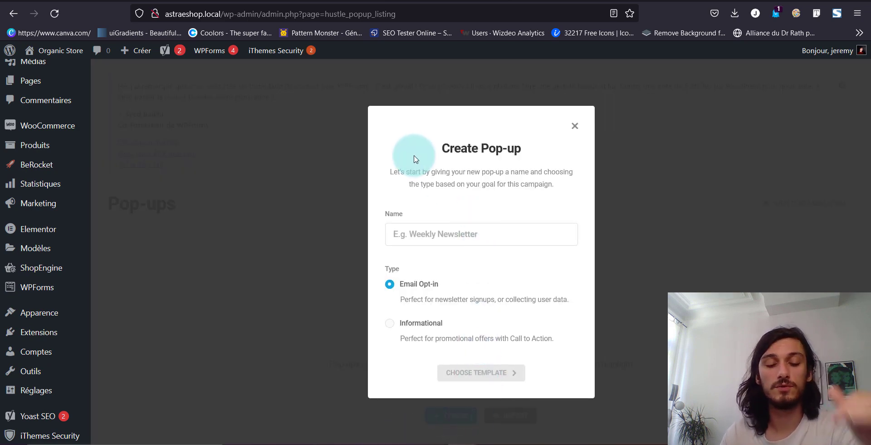
{"action": "type", "text": "Newsletter"}
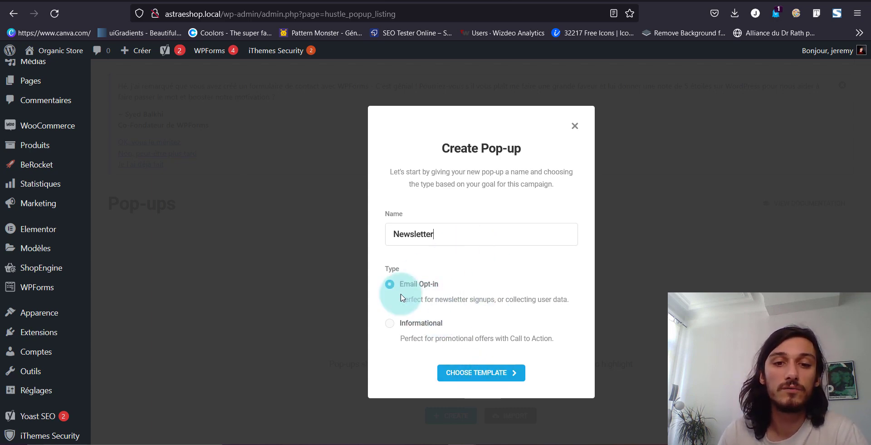
{"action": "left_click", "coordinate": [482, 373]}
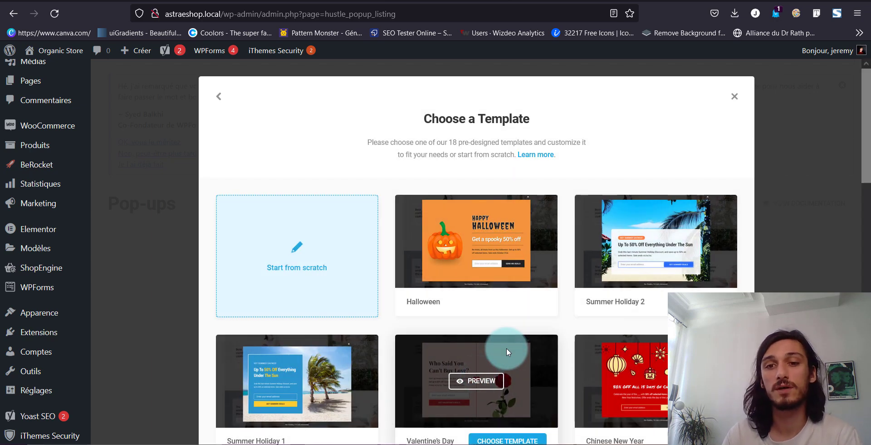
Step: Browse the pre-designed pop-up templates and choose the Valentine's Day template
{"action": "scroll", "coordinate": [507, 350], "scroll_direction": "down", "scroll_amount": 5}
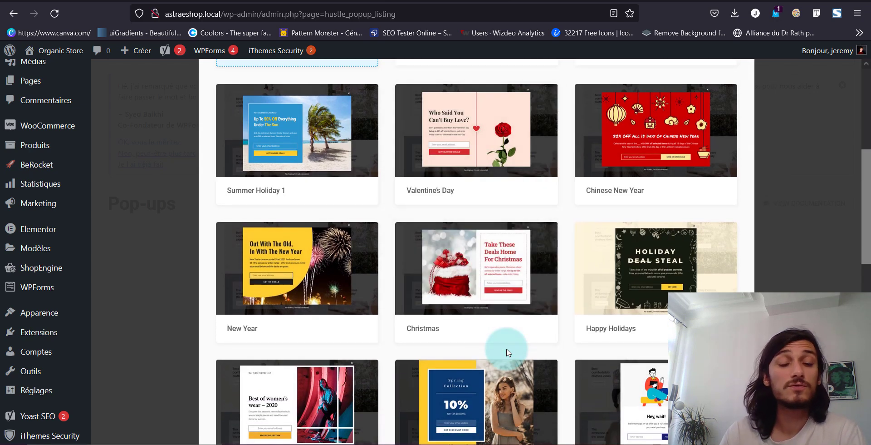
{"action": "scroll", "coordinate": [507, 350], "scroll_direction": "down", "scroll_amount": 3}
{"action": "scroll", "coordinate": [504, 346], "scroll_direction": "up", "scroll_amount": 8}
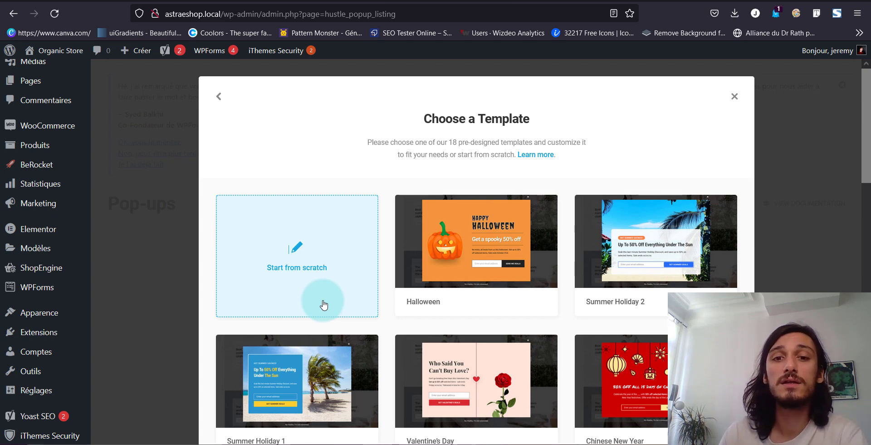
{"action": "scroll", "coordinate": [417, 244], "scroll_direction": "down", "scroll_amount": 4}
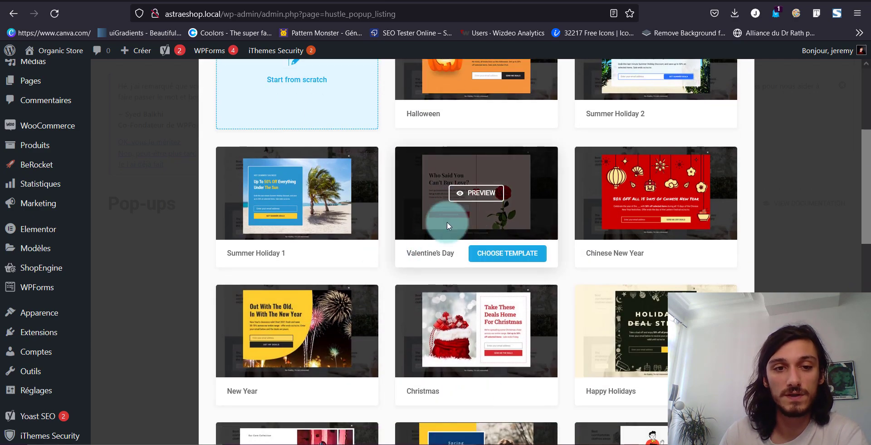
{"action": "scroll", "coordinate": [369, 334], "scroll_direction": "down", "scroll_amount": 4}
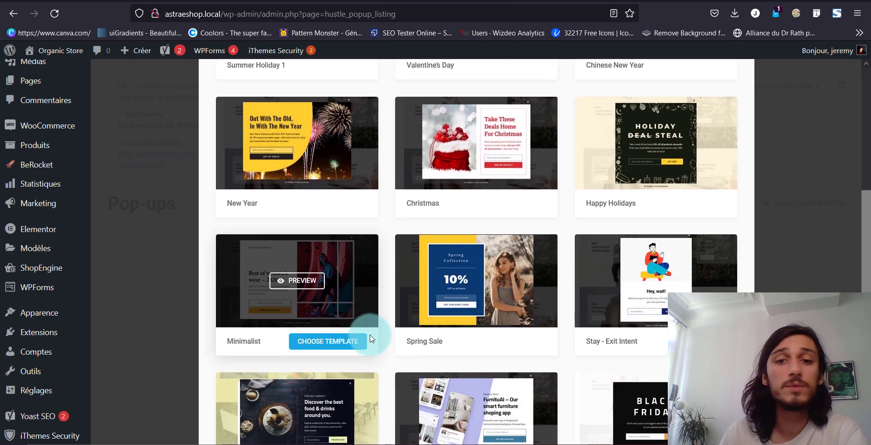
{"action": "scroll", "coordinate": [370, 338], "scroll_direction": "down", "scroll_amount": 3}
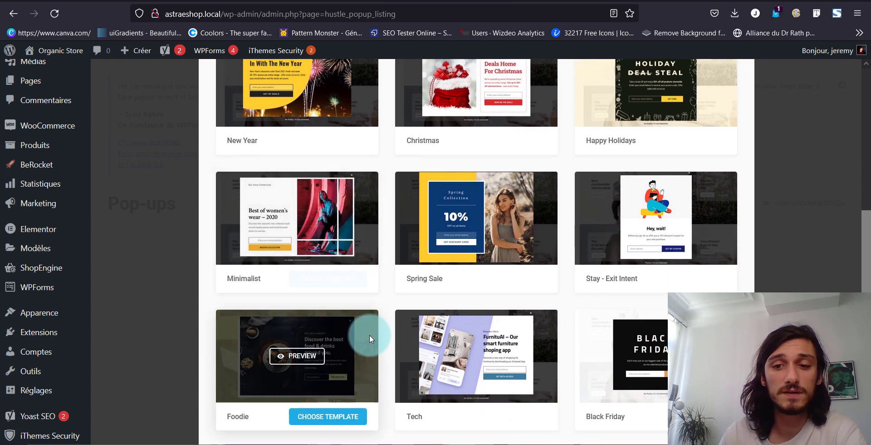
{"action": "scroll", "coordinate": [369, 338], "scroll_direction": "down", "scroll_amount": 3}
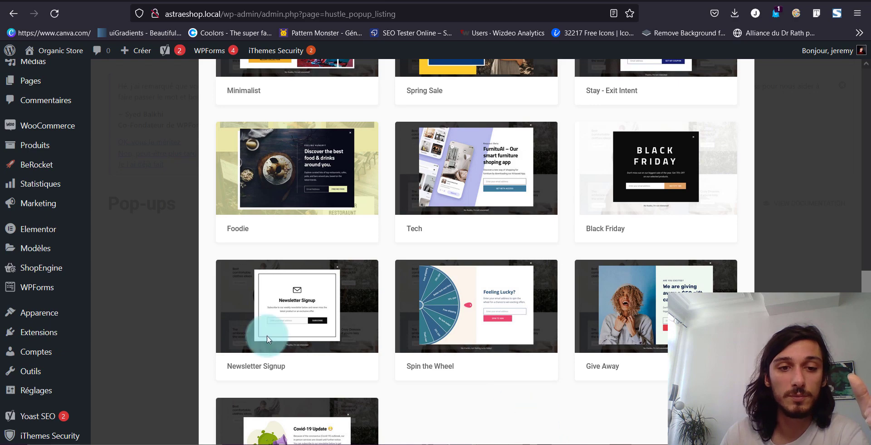
{"action": "scroll", "coordinate": [428, 281], "scroll_direction": "up", "scroll_amount": 3}
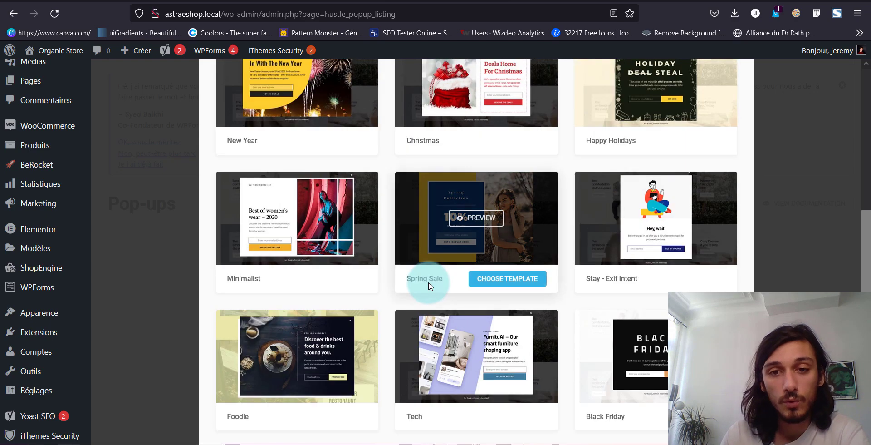
{"action": "scroll", "coordinate": [429, 284], "scroll_direction": "up", "scroll_amount": 4}
{"action": "scroll", "coordinate": [429, 286], "scroll_direction": "up", "scroll_amount": 4}
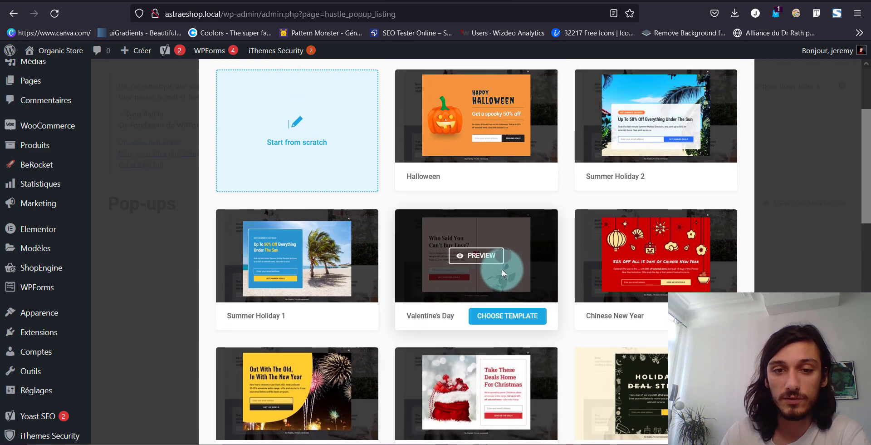
{"action": "left_click", "coordinate": [495, 315]}
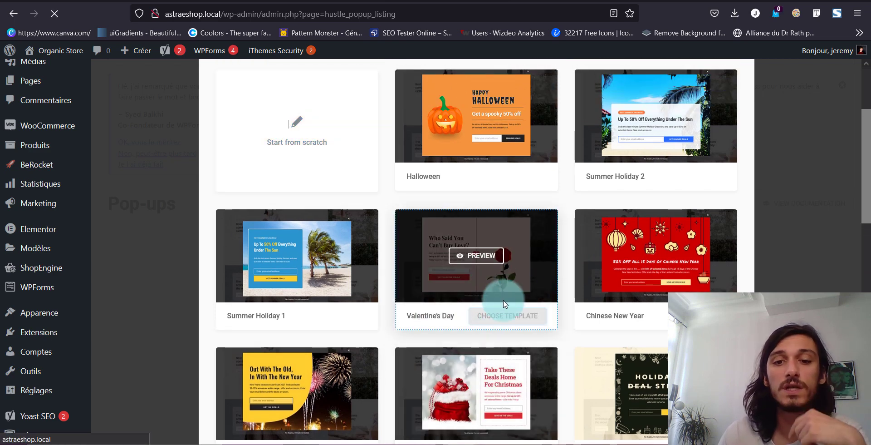
Step: Replace the pop-up's content title with "Rejoignez notre newsletter"
{"action": "scroll", "coordinate": [522, 289], "scroll_direction": "up", "scroll_amount": 3}
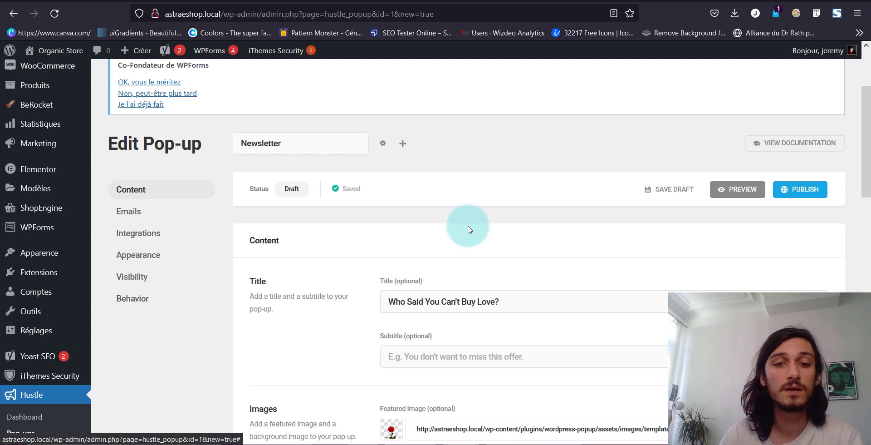
{"action": "scroll", "coordinate": [427, 284], "scroll_direction": "down", "scroll_amount": 2}
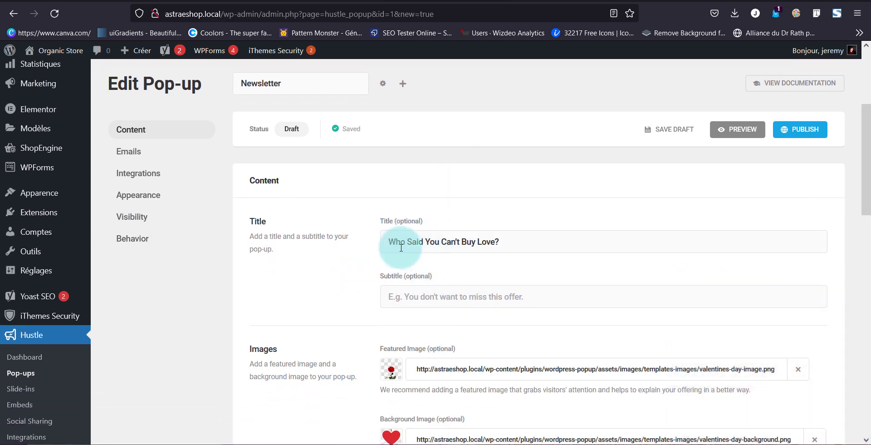
{"action": "left_click_drag", "start_coordinate": [521, 243], "coordinate": [462, 243]}
{"action": "left_click_drag", "start_coordinate": [385, 244], "coordinate": [302, 252]}
{"action": "key", "text": "BackSpace"}
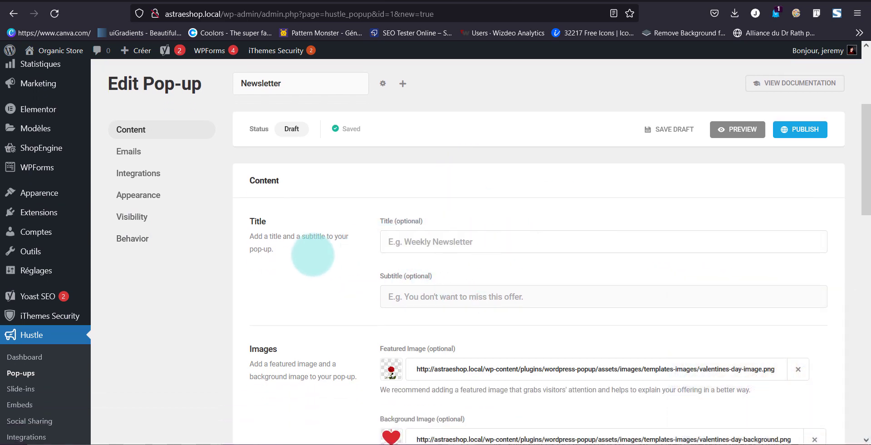
{"action": "type", "text": "Rejoignez notre newsletter"}
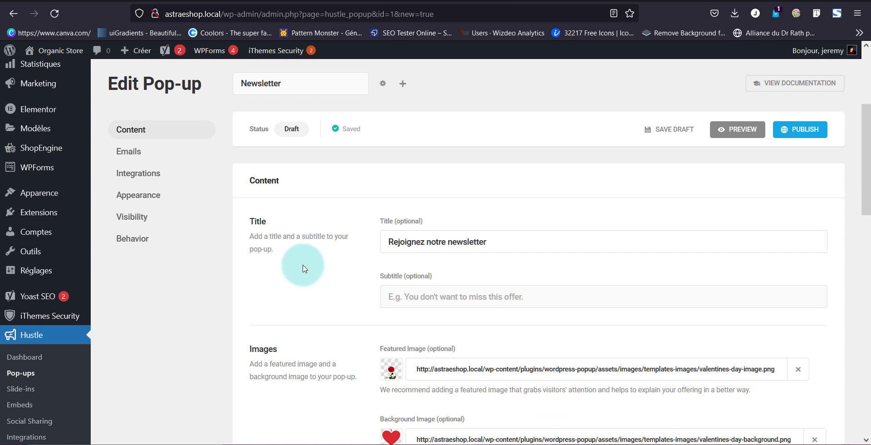
Step: Remove the pop-up's background image and replace its featured image with pulses.jpg from the media library
{"action": "scroll", "coordinate": [363, 275], "scroll_direction": "down", "scroll_amount": 2}
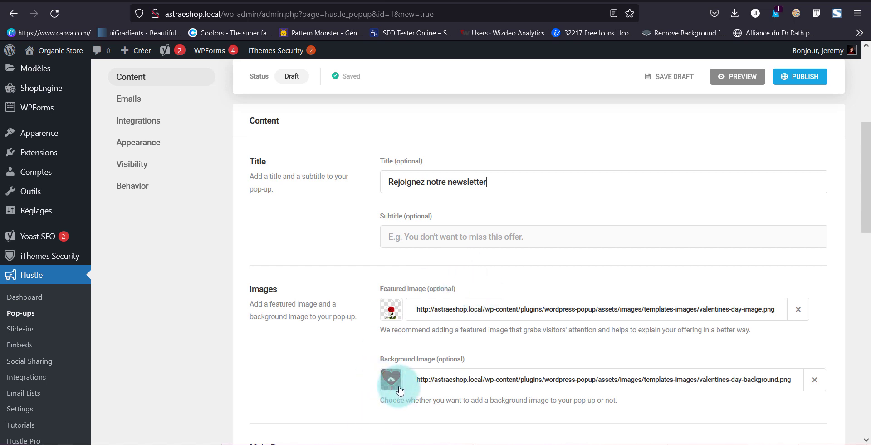
{"action": "left_click", "coordinate": [814, 379]}
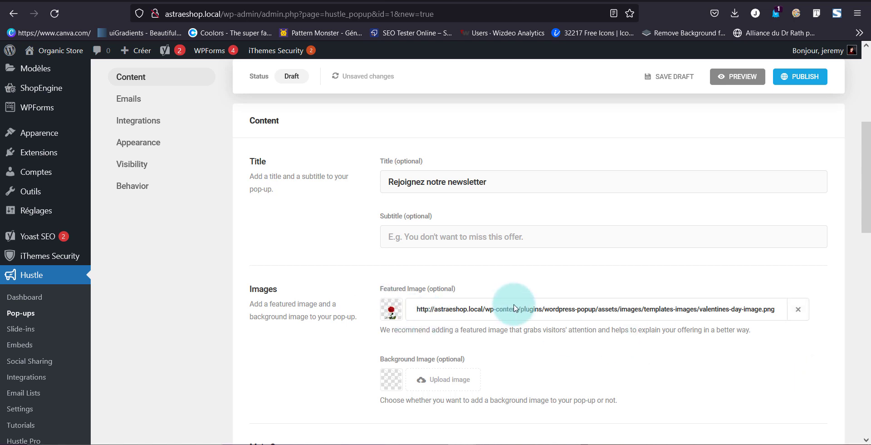
{"action": "left_click", "coordinate": [800, 311]}
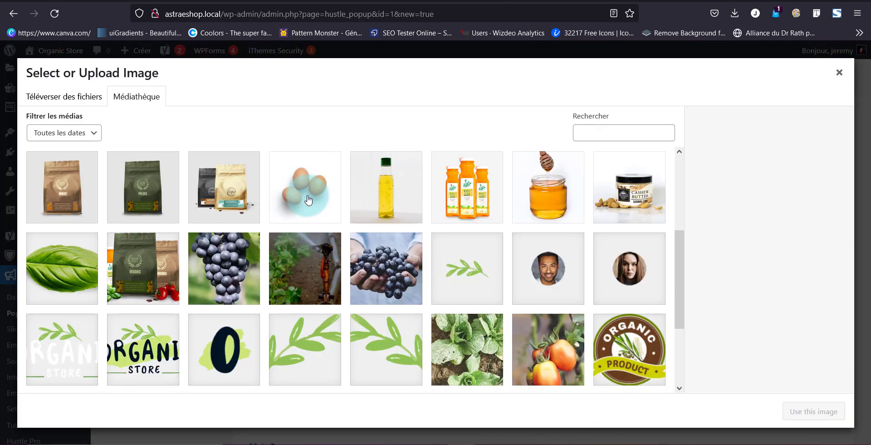
{"action": "scroll", "coordinate": [503, 206], "scroll_direction": "down", "scroll_amount": 3}
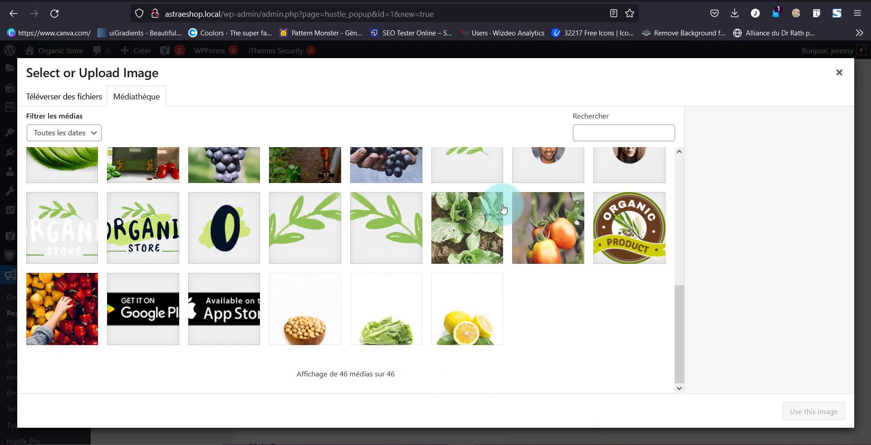
{"action": "scroll", "coordinate": [462, 256], "scroll_direction": "up", "scroll_amount": 5}
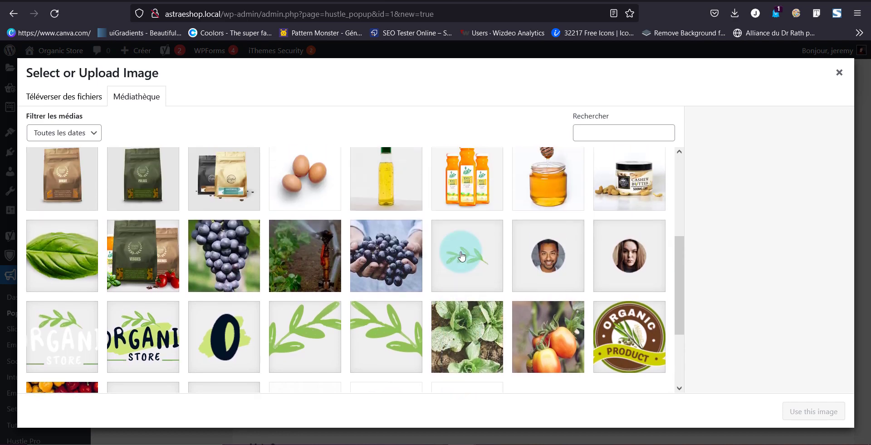
{"action": "left_click", "coordinate": [140, 286]}
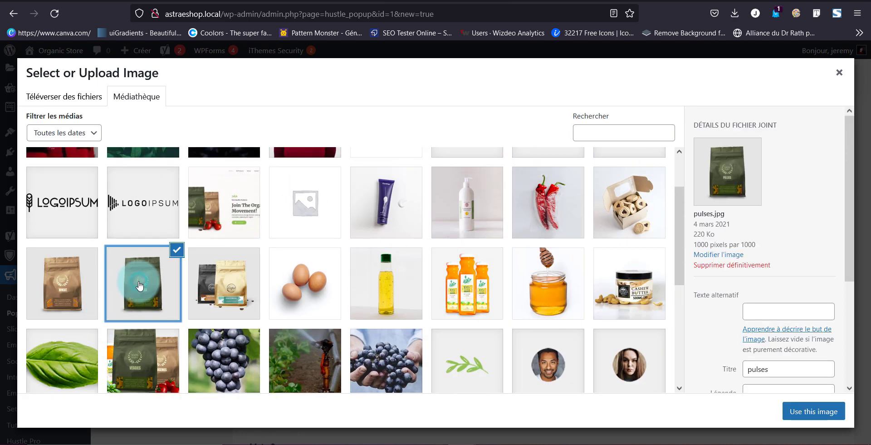
{"action": "scroll", "coordinate": [492, 257], "scroll_direction": "up", "scroll_amount": 3}
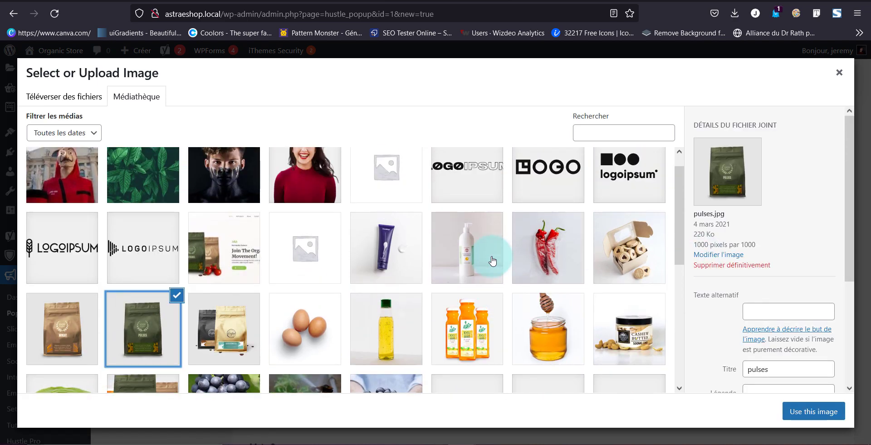
{"action": "left_click", "coordinate": [824, 419]}
Step: Replace the main content text with "Inscrivez-vous à notre newsletter, et recevez 10% de réduction sur votre prochaine commande de café."
{"action": "scroll", "coordinate": [379, 280], "scroll_direction": "down", "scroll_amount": 3}
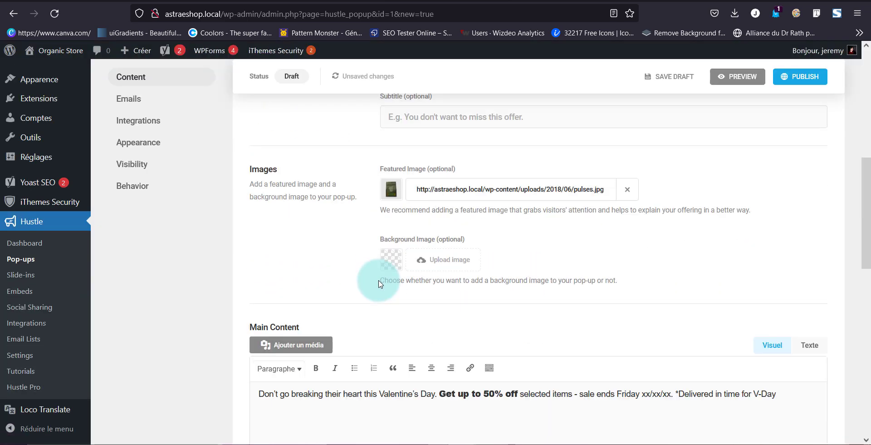
{"action": "scroll", "coordinate": [380, 284], "scroll_direction": "down", "scroll_amount": 3}
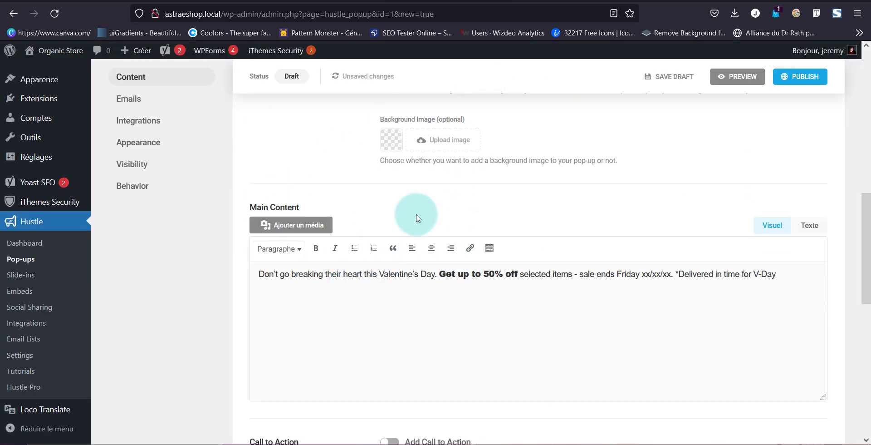
{"action": "triple_click", "coordinate": [371, 281]}
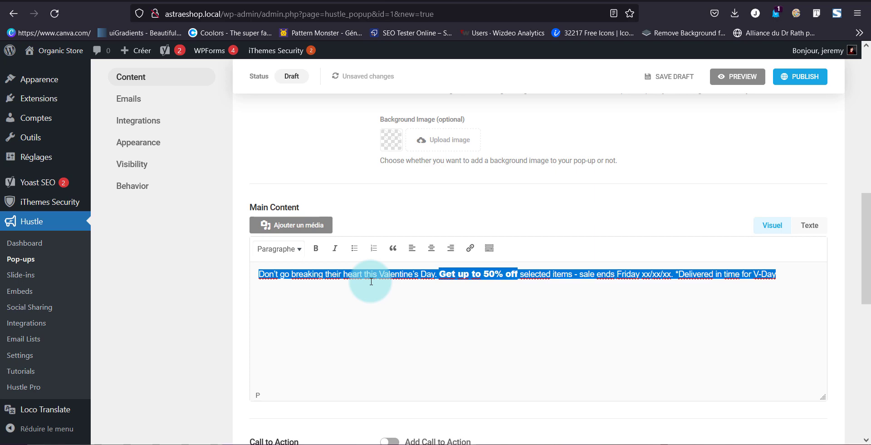
{"action": "type", "text": "Inscrivez-vous à notre newsletter, et recevez 10% de réduction sur votre prochaine commande de café."}
Step: Set the "Never see this again" link text to "Je souhaite passer à coté de ces économies."
{"action": "scroll", "coordinate": [370, 282], "scroll_direction": "down", "scroll_amount": 3}
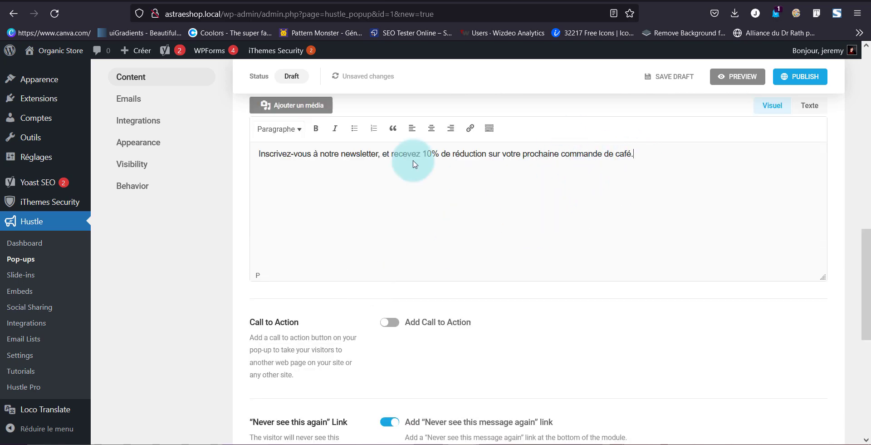
{"action": "scroll", "coordinate": [401, 155], "scroll_direction": "down", "scroll_amount": 1}
{"action": "scroll", "coordinate": [402, 155], "scroll_direction": "down", "scroll_amount": 1}
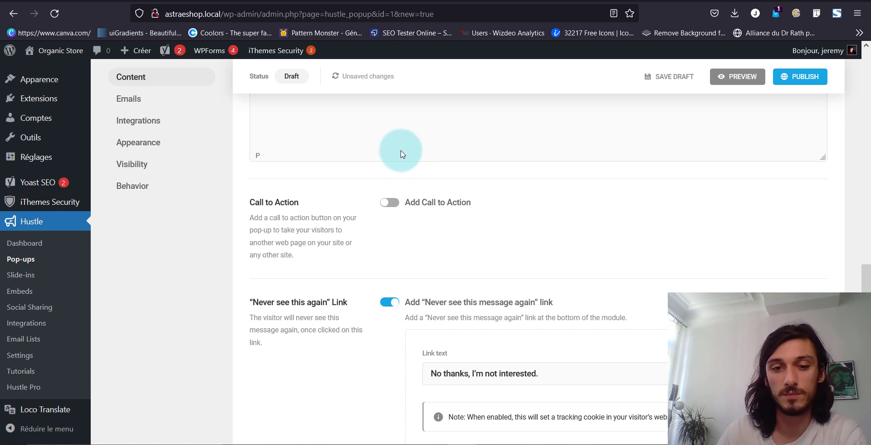
{"action": "scroll", "coordinate": [401, 154], "scroll_direction": "down", "scroll_amount": 1}
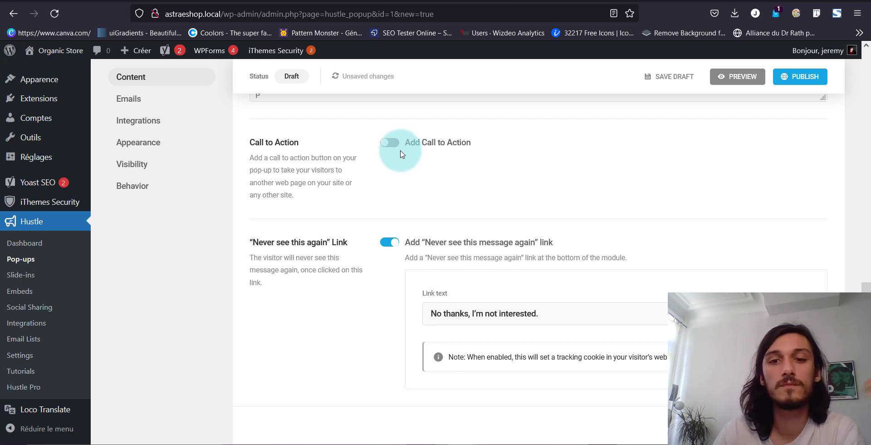
{"action": "scroll", "coordinate": [399, 153], "scroll_direction": "down", "scroll_amount": 2}
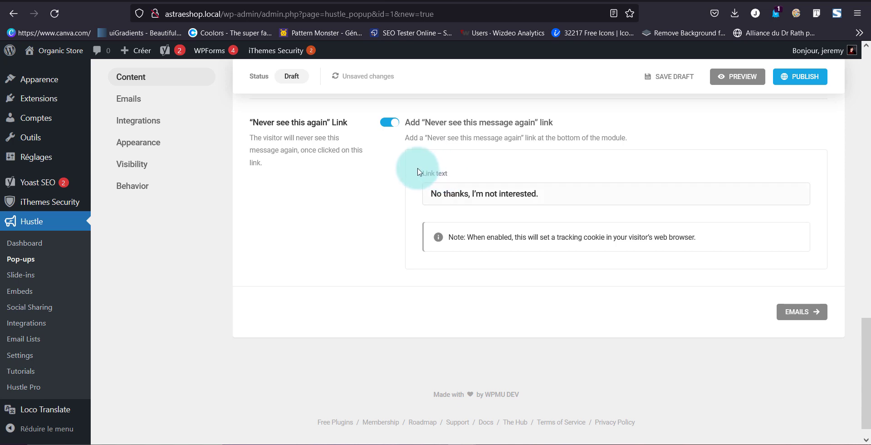
{"action": "left_click_drag", "start_coordinate": [569, 189], "coordinate": [382, 196]}
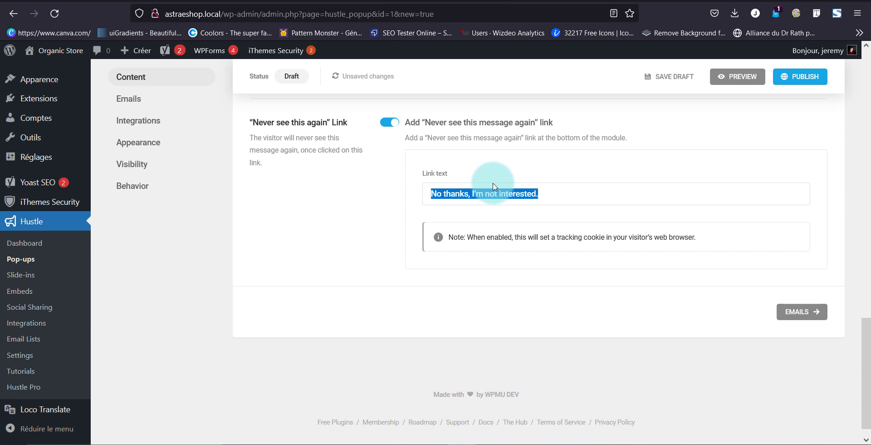
{"action": "type", "text": "Je souhaite passer à côté de vos économies"}
Step: In the pop-up's Emails section, set the email field's placeholder to "Ajouter votre email :)" and apply it
{"action": "scroll", "coordinate": [459, 206], "scroll_direction": "up", "scroll_amount": 10}
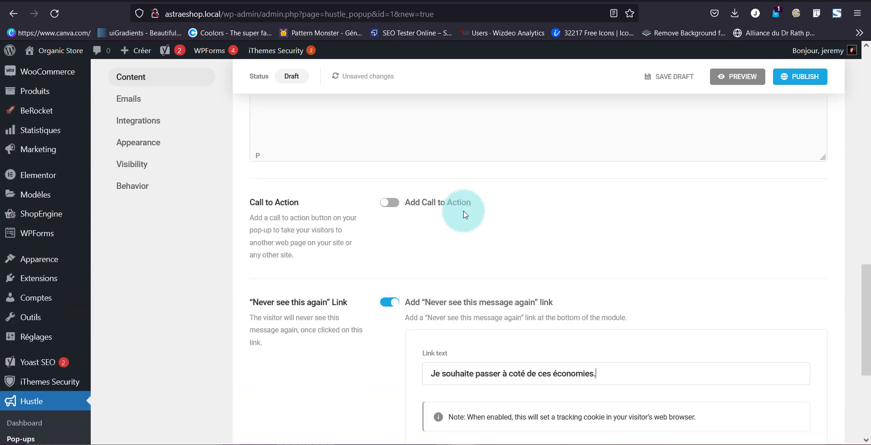
{"action": "scroll", "coordinate": [464, 213], "scroll_direction": "up", "scroll_amount": 7}
{"action": "scroll", "coordinate": [463, 211], "scroll_direction": "down", "scroll_amount": 14}
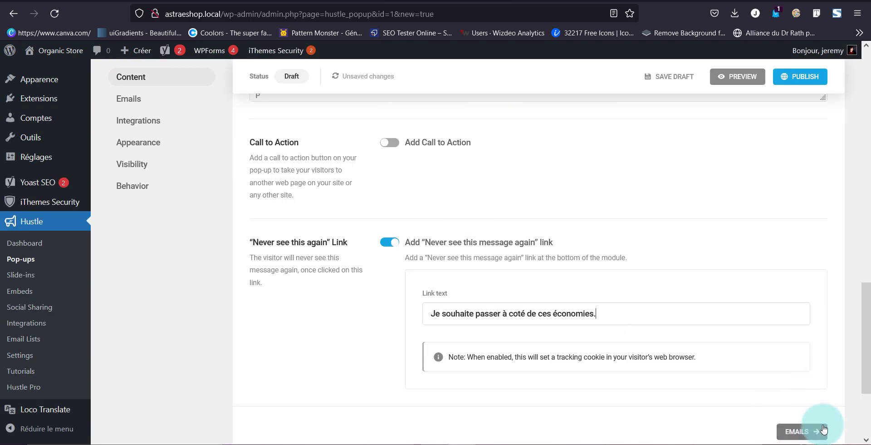
{"action": "left_click", "coordinate": [822, 432]}
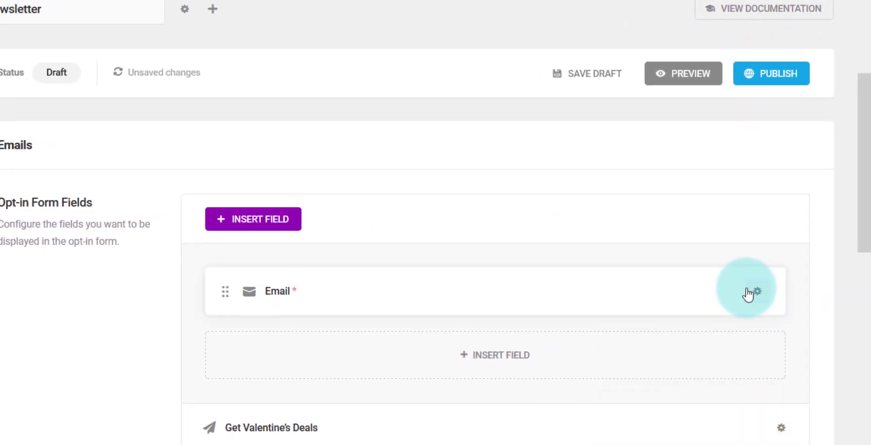
{"action": "left_click", "coordinate": [757, 291]}
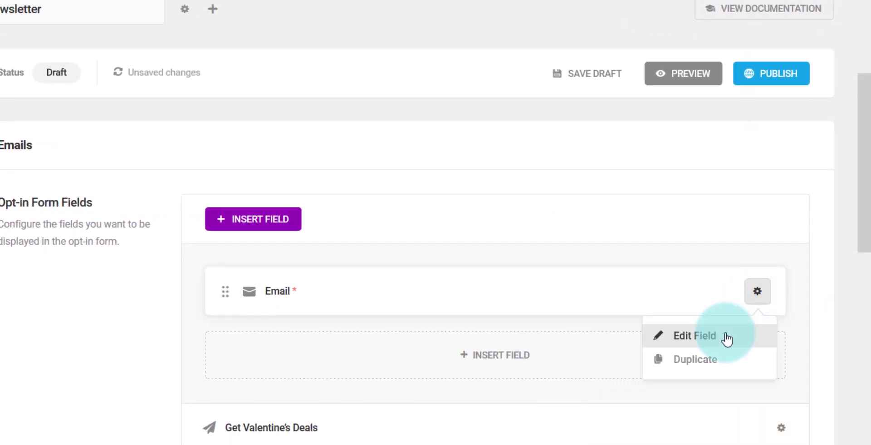
{"action": "left_click", "coordinate": [726, 337]}
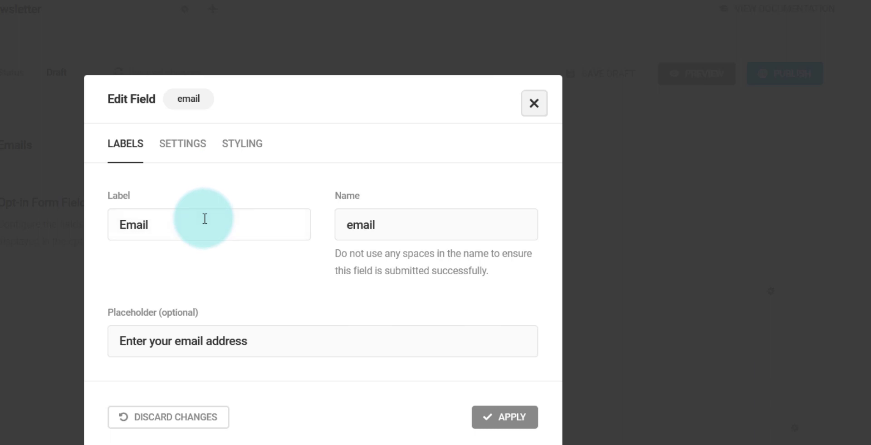
{"action": "left_click_drag", "start_coordinate": [280, 337], "coordinate": [97, 352]}
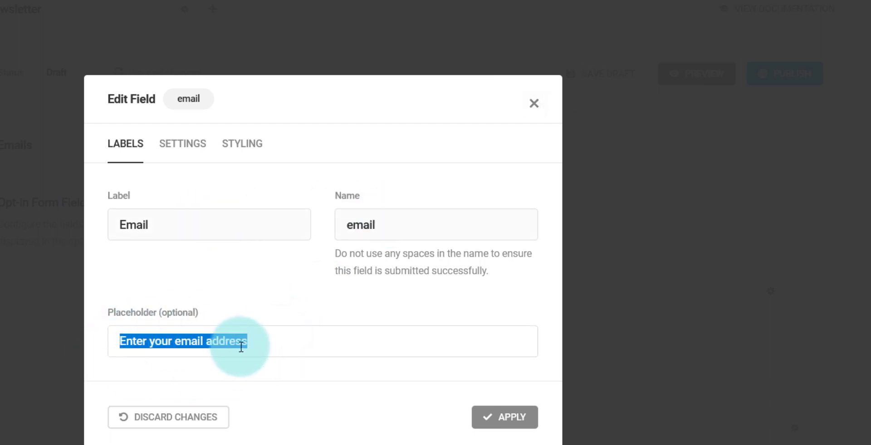
{"action": "type", "text": "Ajouter votre email :)"}
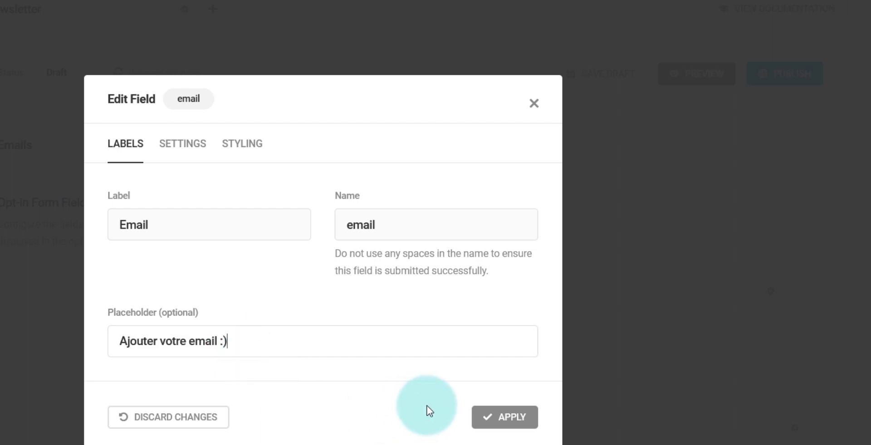
{"action": "left_click", "coordinate": [483, 416]}
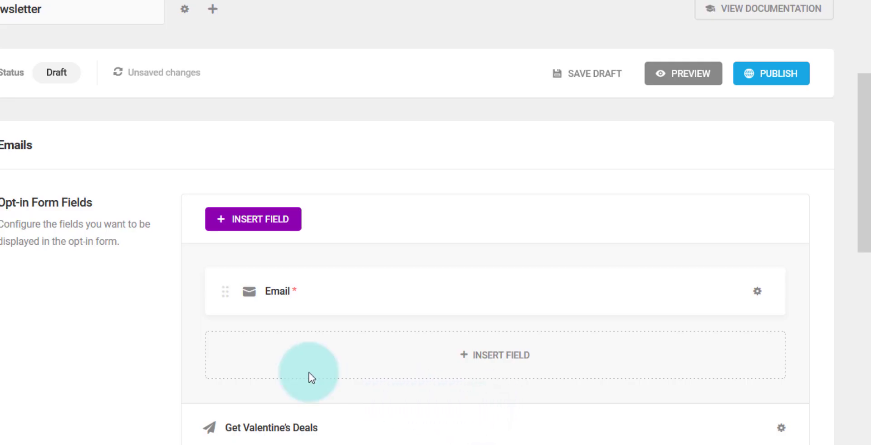
Step: Change the opt-in form's submit button text to "Rejoindre la newsletter" and apply it
{"action": "scroll", "coordinate": [255, 370], "scroll_direction": "down", "scroll_amount": 5}
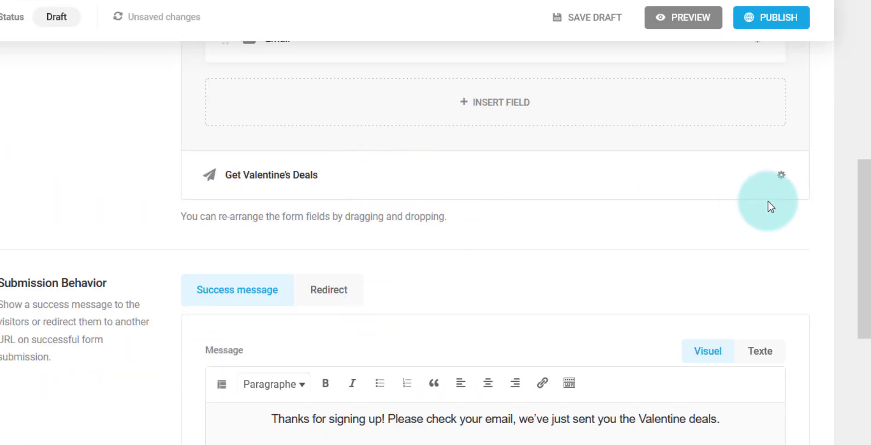
{"action": "left_click", "coordinate": [781, 175]}
{"action": "left_click", "coordinate": [756, 218]}
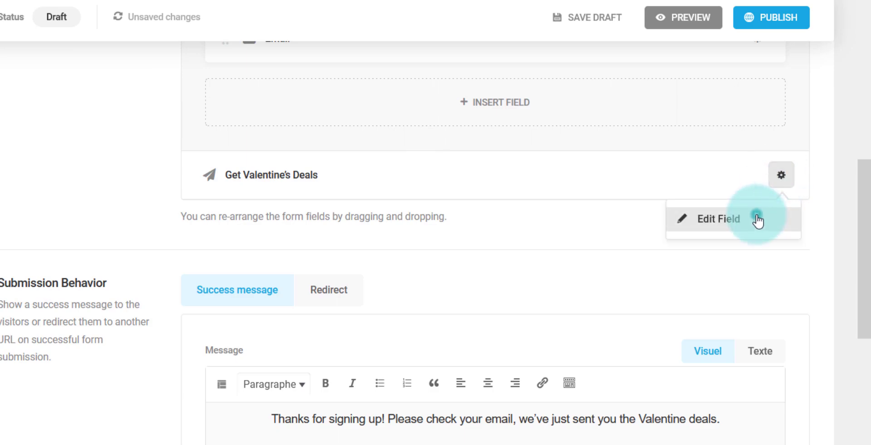
{"action": "key", "text": "ctrl+a"}
{"action": "type", "text": "Rejoindre la newsletter"}
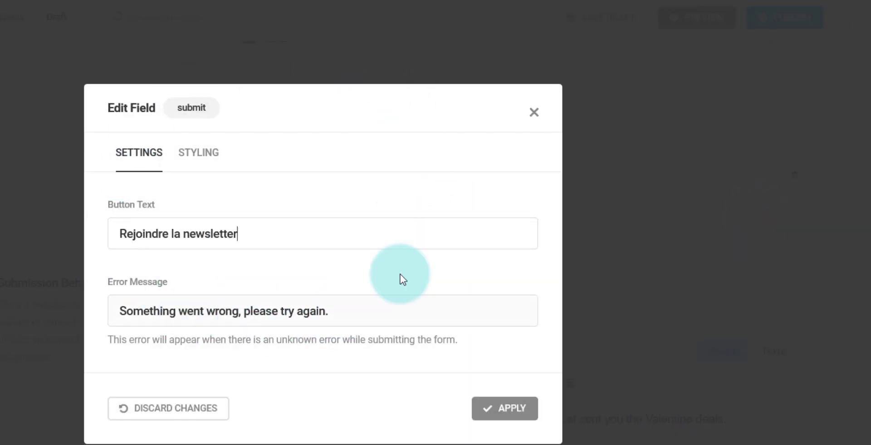
{"action": "left_click", "coordinate": [210, 166]}
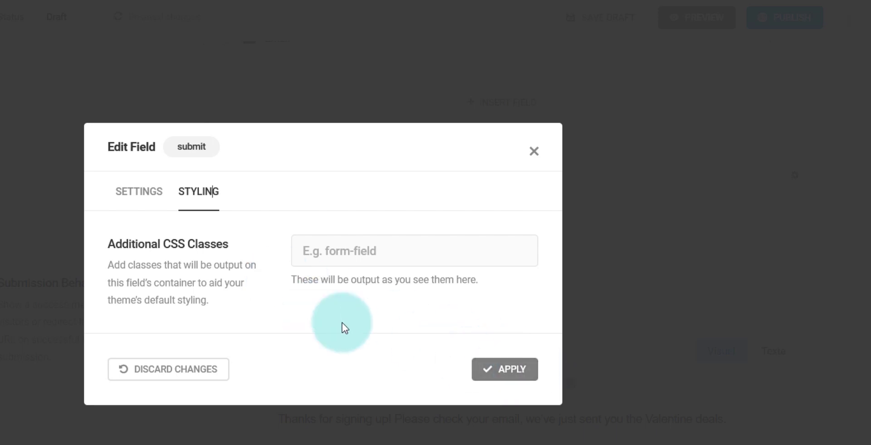
{"action": "left_click", "coordinate": [515, 369]}
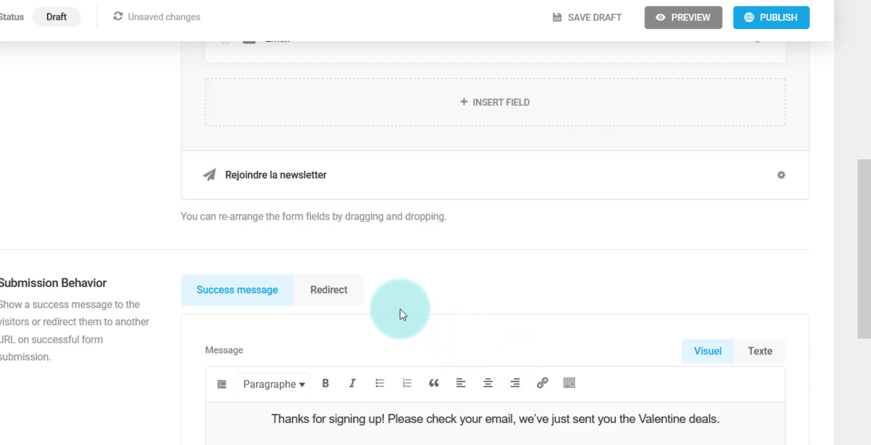
{"action": "scroll", "coordinate": [401, 312], "scroll_direction": "down", "scroll_amount": 3}
{"action": "scroll", "coordinate": [288, 237], "scroll_direction": "up", "scroll_amount": 7}
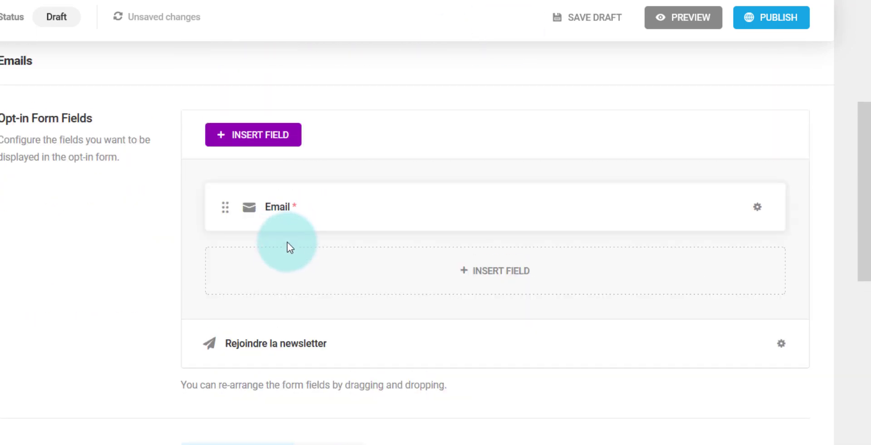
{"action": "scroll", "coordinate": [287, 246], "scroll_direction": "down", "scroll_amount": 5}
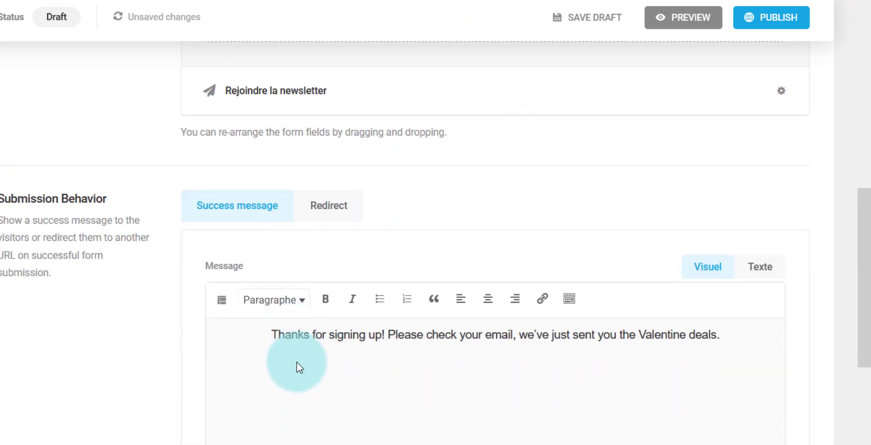
{"action": "left_click", "coordinate": [404, 334]}
{"action": "left_click", "coordinate": [328, 205]}
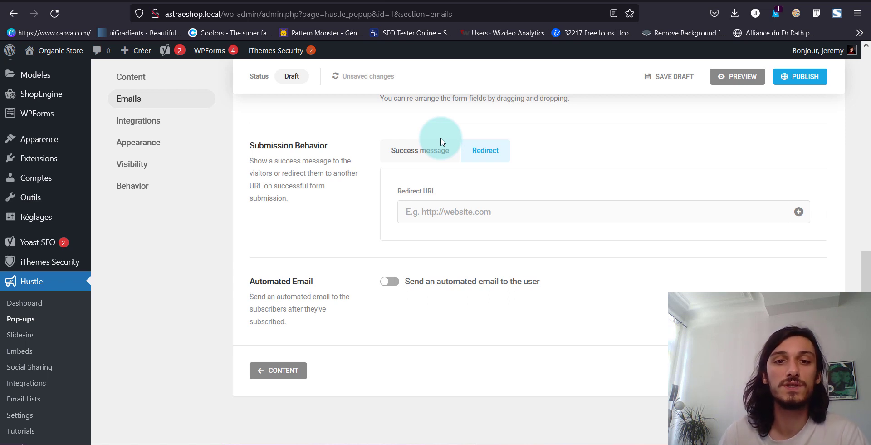
{"action": "left_click", "coordinate": [443, 212]}
{"action": "type", "text": "http://astraeshop.local/product/assorted-coffee/"}
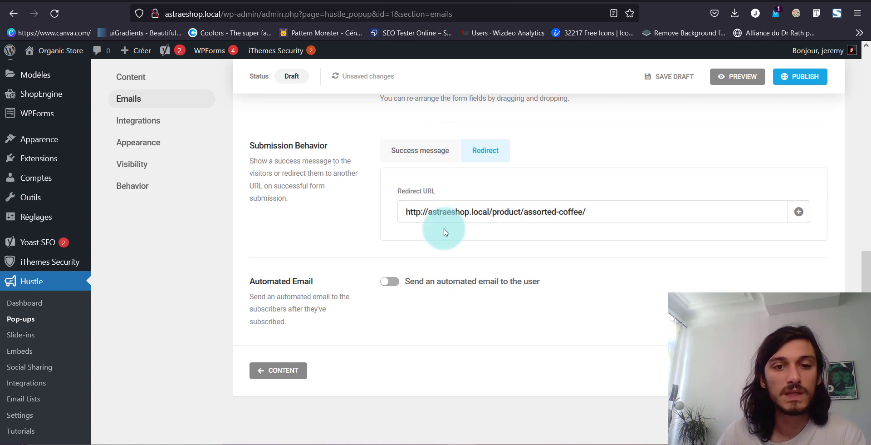
Step: Enable the automated email to examine its Instant, Delay and Schedule timing options, and disable it again
{"action": "left_click", "coordinate": [388, 281]}
{"action": "scroll", "coordinate": [350, 311], "scroll_direction": "down", "scroll_amount": 3}
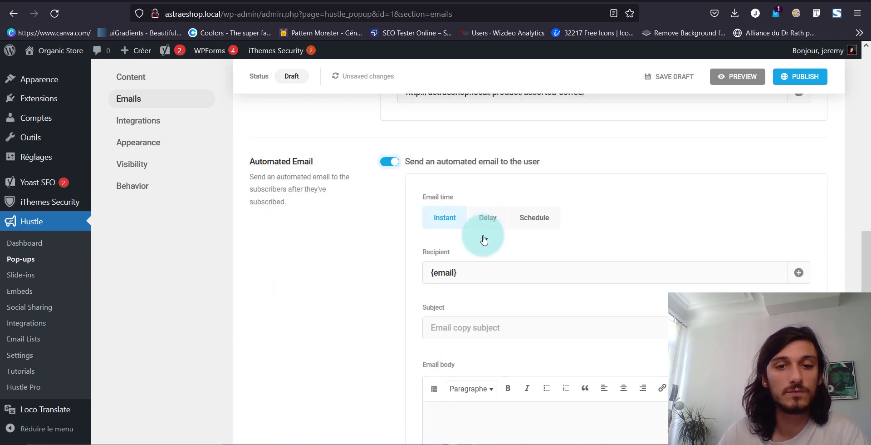
{"action": "scroll", "coordinate": [576, 271], "scroll_direction": "down", "scroll_amount": 3}
{"action": "scroll", "coordinate": [531, 272], "scroll_direction": "up", "scroll_amount": 1}
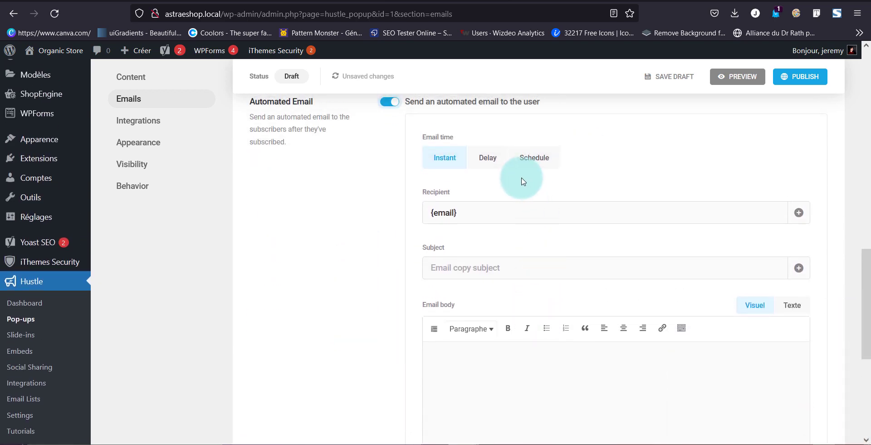
{"action": "left_click", "coordinate": [489, 155]}
{"action": "left_click", "coordinate": [537, 154]}
{"action": "left_click", "coordinate": [483, 157]}
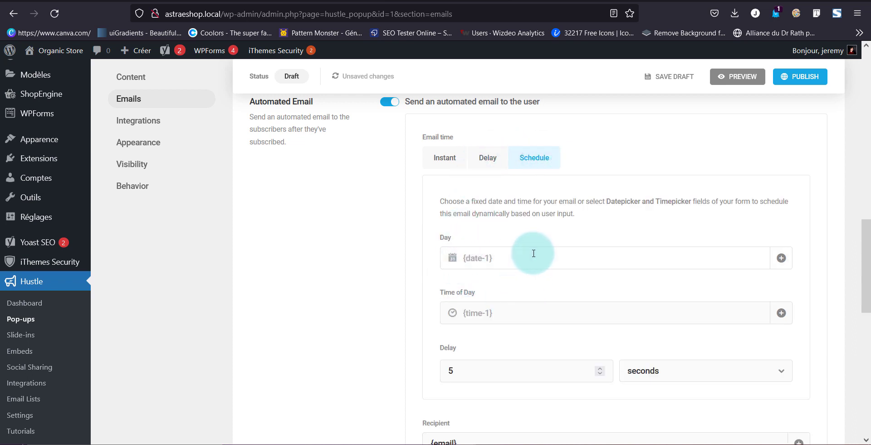
{"action": "scroll", "coordinate": [531, 253], "scroll_direction": "down", "scroll_amount": 9}
{"action": "scroll", "coordinate": [499, 238], "scroll_direction": "up", "scroll_amount": 5}
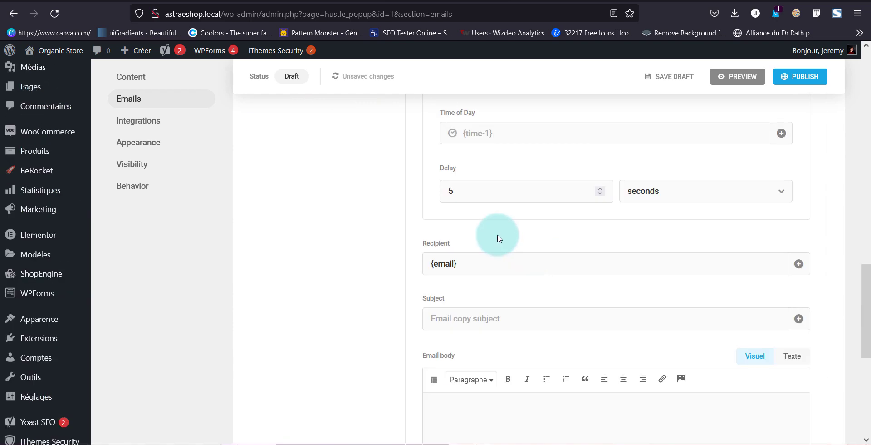
{"action": "scroll", "coordinate": [499, 238], "scroll_direction": "up", "scroll_amount": 4}
{"action": "left_click", "coordinate": [456, 159]}
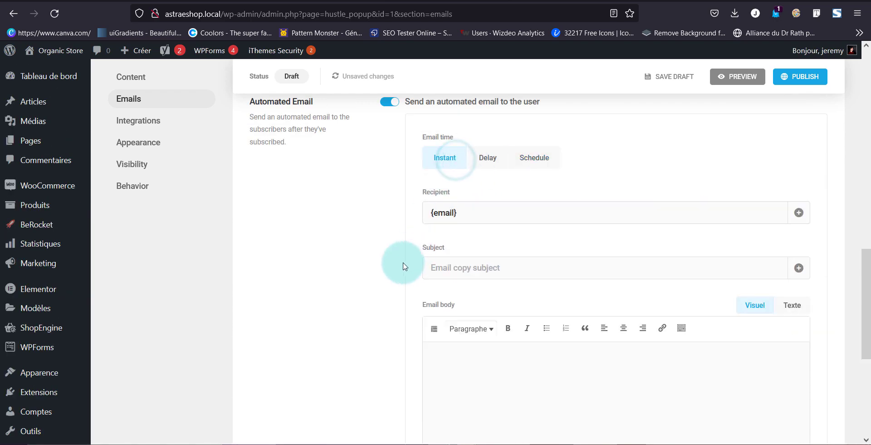
{"action": "left_click", "coordinate": [389, 102]}
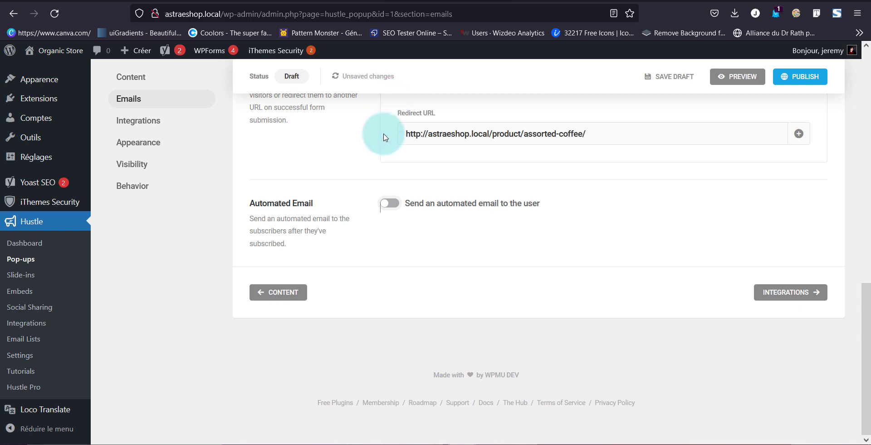
Step: Turn the automated email back on to review its recipient, subject and body fields, and switch it off
{"action": "left_click", "coordinate": [389, 203]}
{"action": "scroll", "coordinate": [409, 272], "scroll_direction": "down", "scroll_amount": 2}
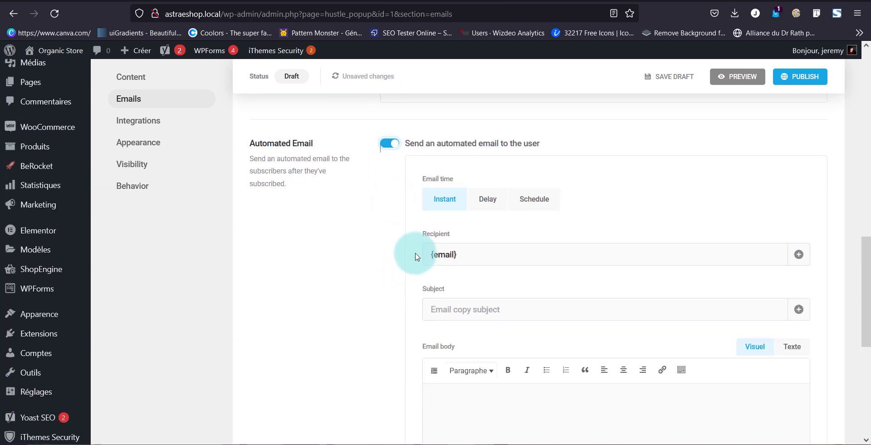
{"action": "scroll", "coordinate": [416, 256], "scroll_direction": "down", "scroll_amount": 3}
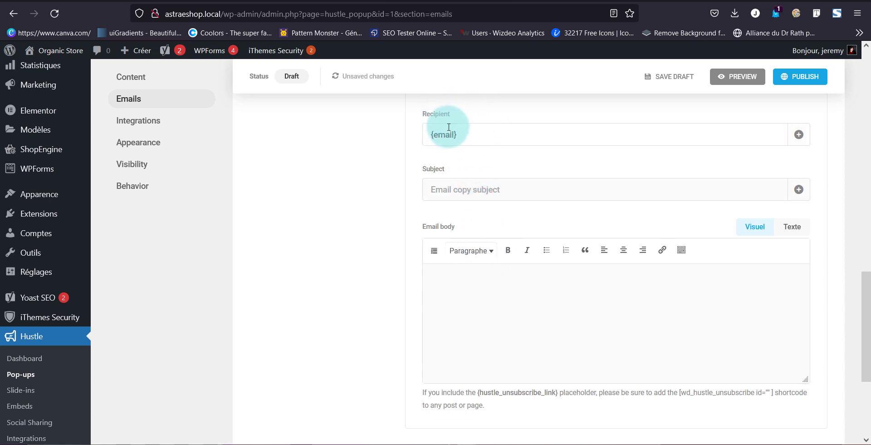
{"action": "left_click", "coordinate": [477, 290]}
{"action": "scroll", "coordinate": [494, 288], "scroll_direction": "down", "scroll_amount": 4}
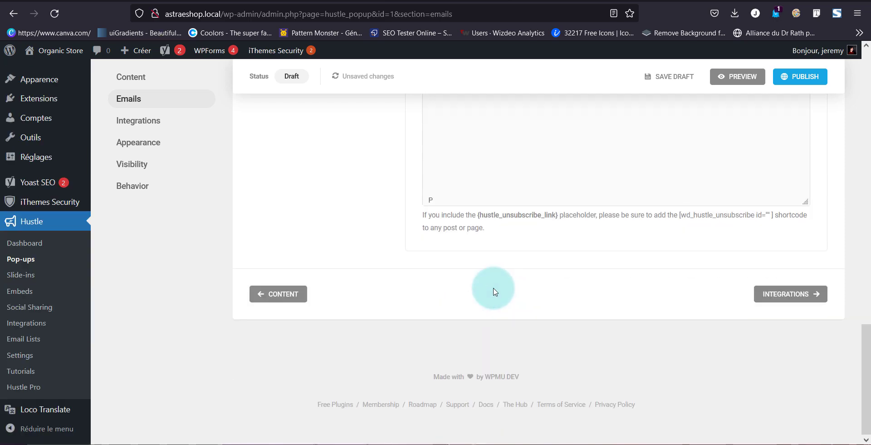
{"action": "scroll", "coordinate": [551, 277], "scroll_direction": "up", "scroll_amount": 5}
{"action": "scroll", "coordinate": [548, 276], "scroll_direction": "up", "scroll_amount": 3}
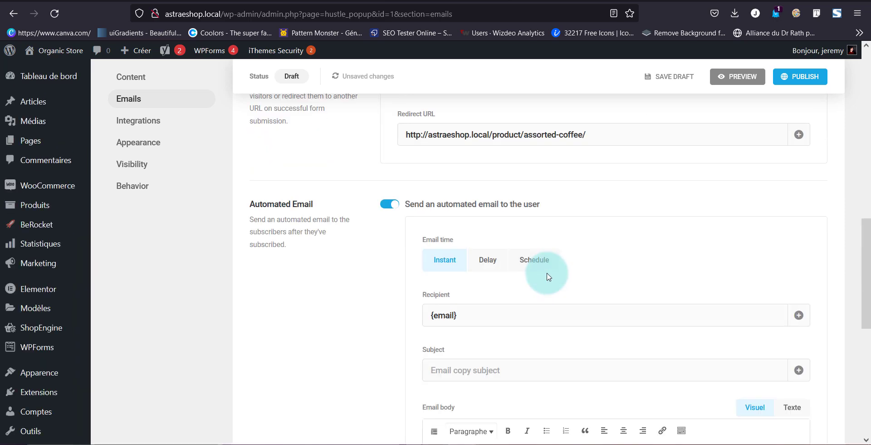
{"action": "scroll", "coordinate": [526, 302], "scroll_direction": "down", "scroll_amount": 4}
{"action": "scroll", "coordinate": [531, 308], "scroll_direction": "up", "scroll_amount": 5}
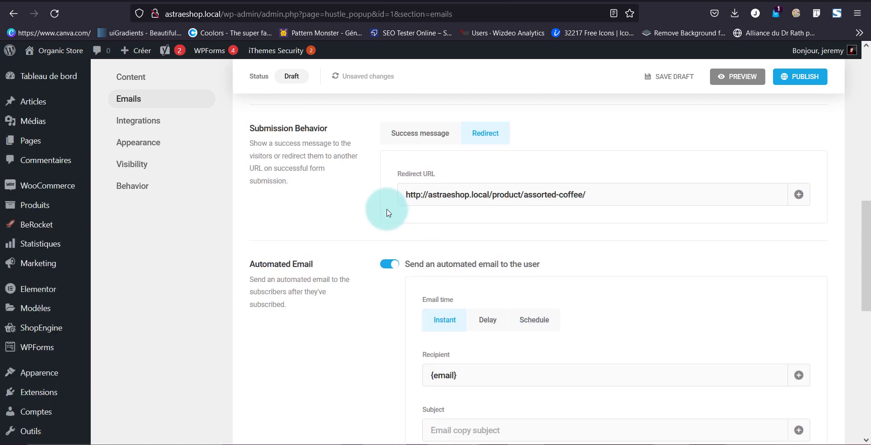
{"action": "left_click", "coordinate": [389, 263]}
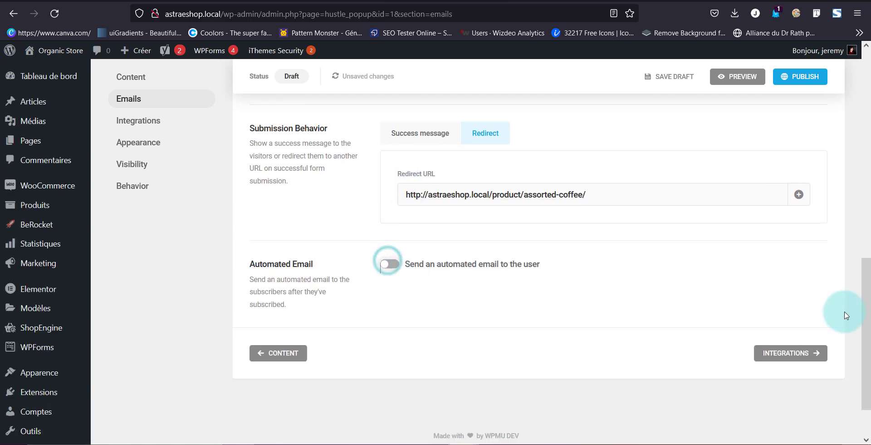
Step: Check the Local List settings in the pop-up's Integrations section and open Hustle's Email Lists page from there
{"action": "left_click", "coordinate": [792, 353]}
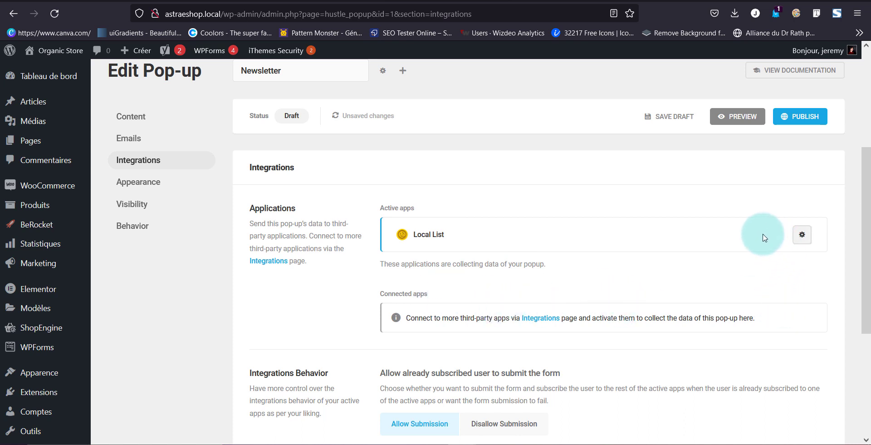
{"action": "left_click", "coordinate": [809, 236]}
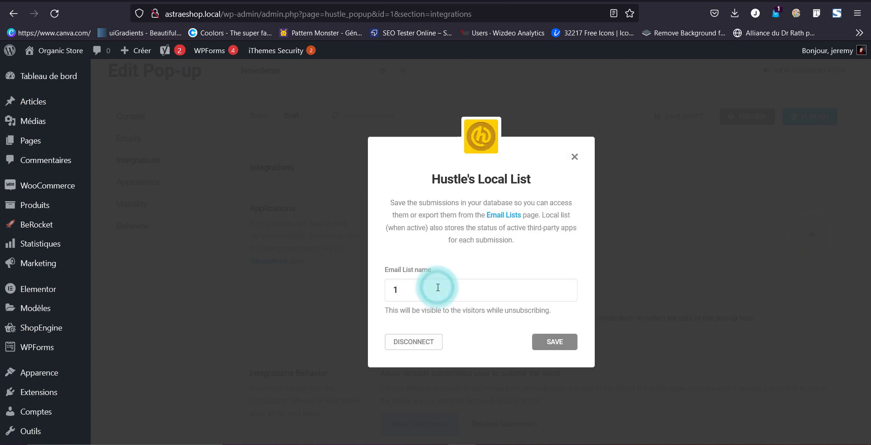
{"action": "left_click", "coordinate": [507, 221]}
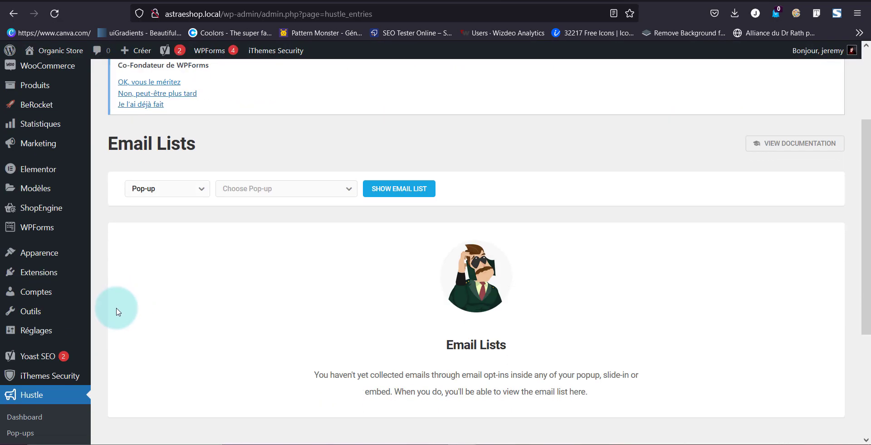
Step: Open Hustle's main Integrations page and examine the connected and available apps
{"action": "scroll", "coordinate": [117, 312], "scroll_direction": "down", "scroll_amount": 3}
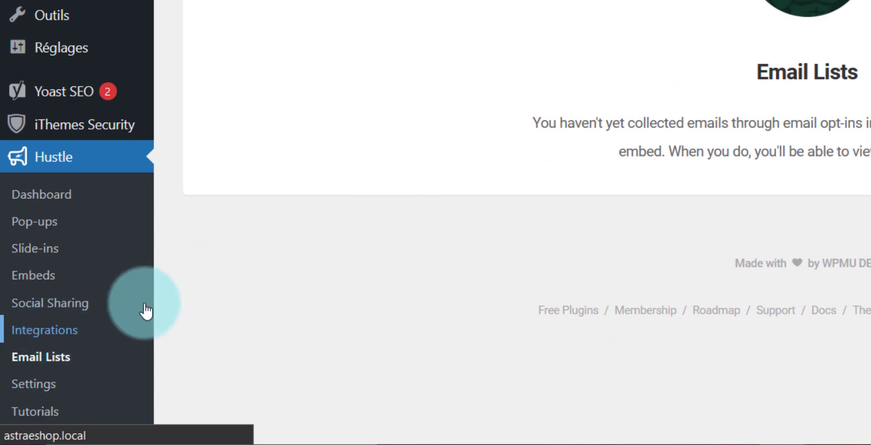
{"action": "left_click", "coordinate": [89, 340]}
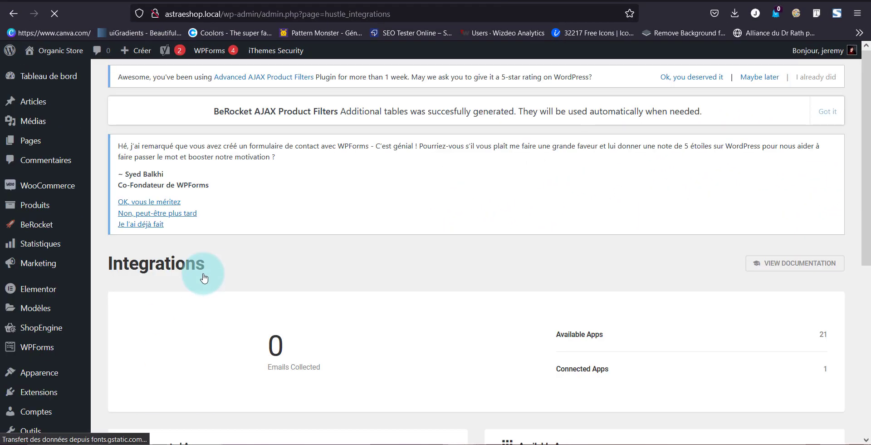
{"action": "scroll", "coordinate": [203, 273], "scroll_direction": "down", "scroll_amount": 4}
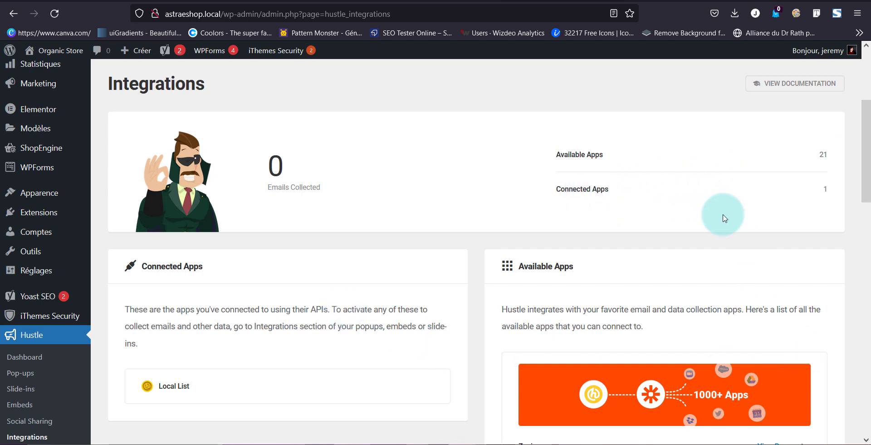
Step: Browse the available apps, open Mailchimp's connection settings to check the API key and identifier fields, and close them without connecting
{"action": "scroll", "coordinate": [726, 186], "scroll_direction": "down", "scroll_amount": 5}
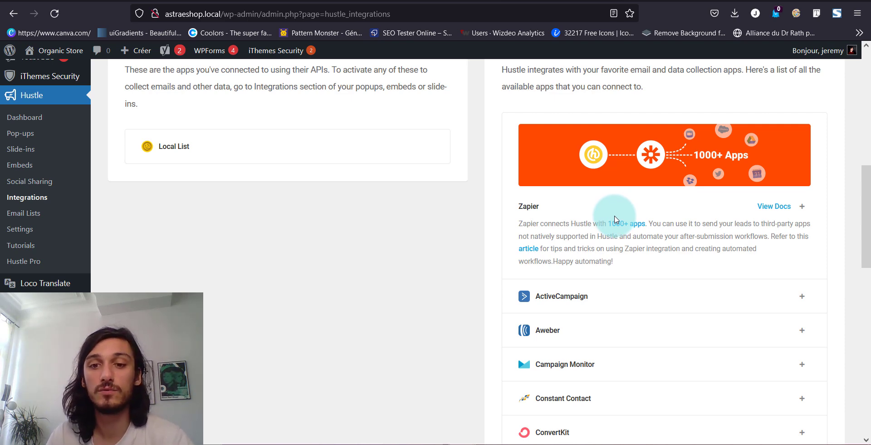
{"action": "scroll", "coordinate": [615, 219], "scroll_direction": "down", "scroll_amount": 3}
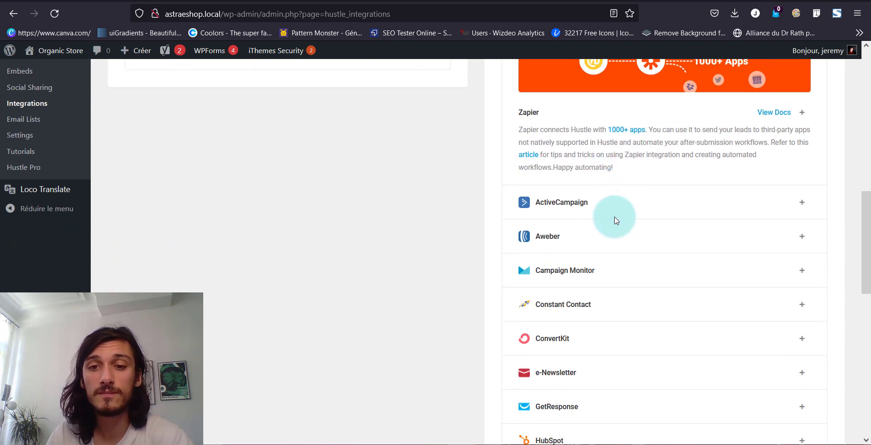
{"action": "scroll", "coordinate": [518, 295], "scroll_direction": "down", "scroll_amount": 3}
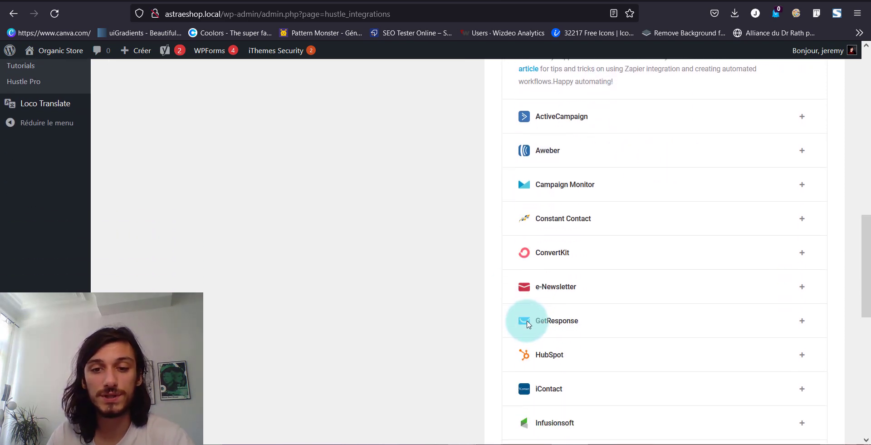
{"action": "scroll", "coordinate": [534, 284], "scroll_direction": "down", "scroll_amount": 3}
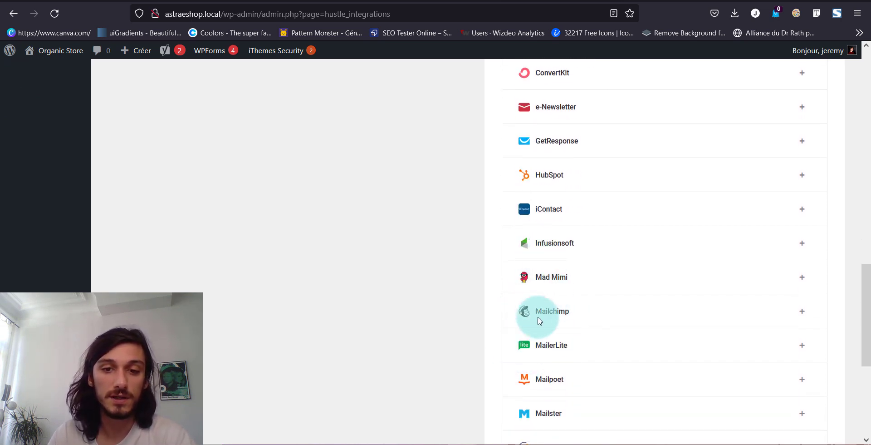
{"action": "left_click", "coordinate": [710, 313]}
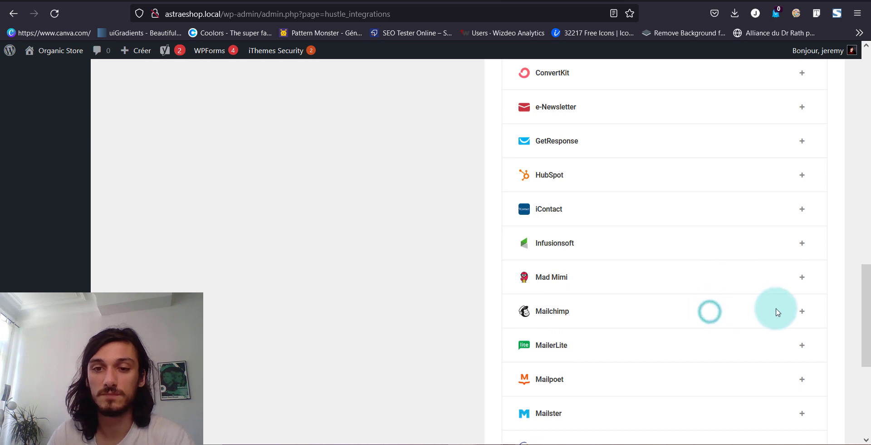
{"action": "left_click", "coordinate": [799, 312]}
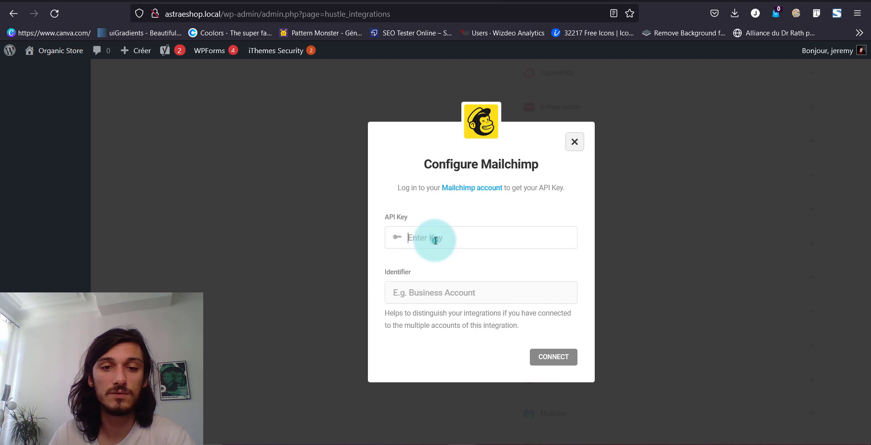
{"action": "left_click", "coordinate": [435, 238]}
{"action": "left_click", "coordinate": [429, 293]}
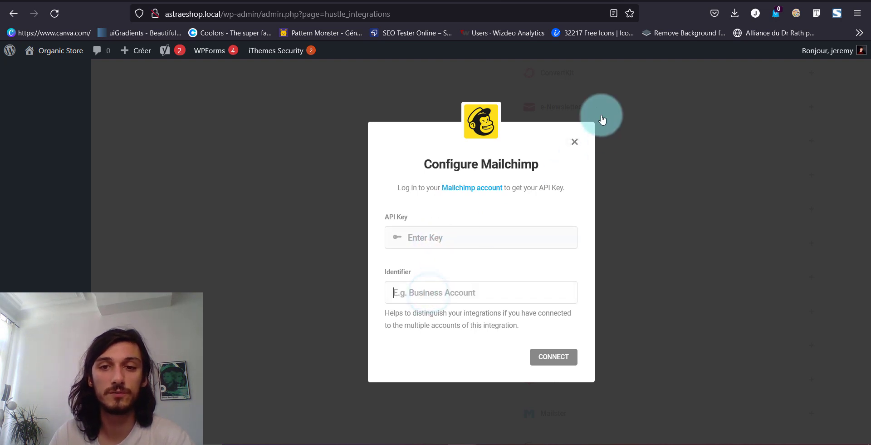
{"action": "left_click", "coordinate": [574, 141]}
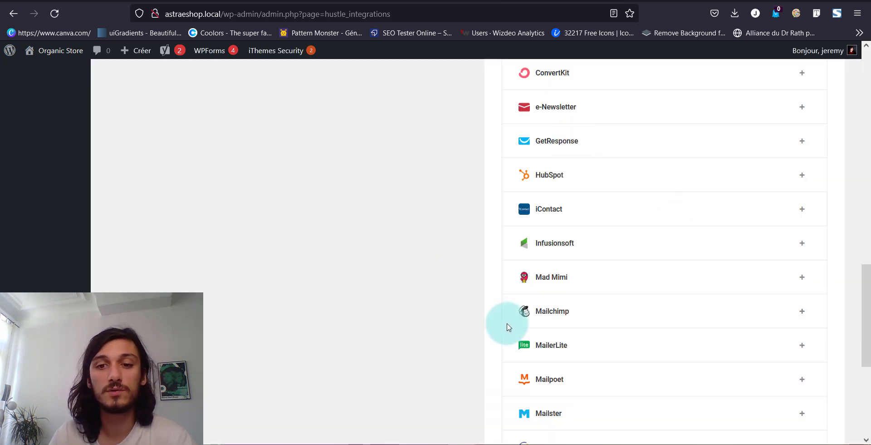
{"action": "scroll", "coordinate": [507, 325], "scroll_direction": "down", "scroll_amount": 4}
{"action": "scroll", "coordinate": [503, 318], "scroll_direction": "up", "scroll_amount": 4}
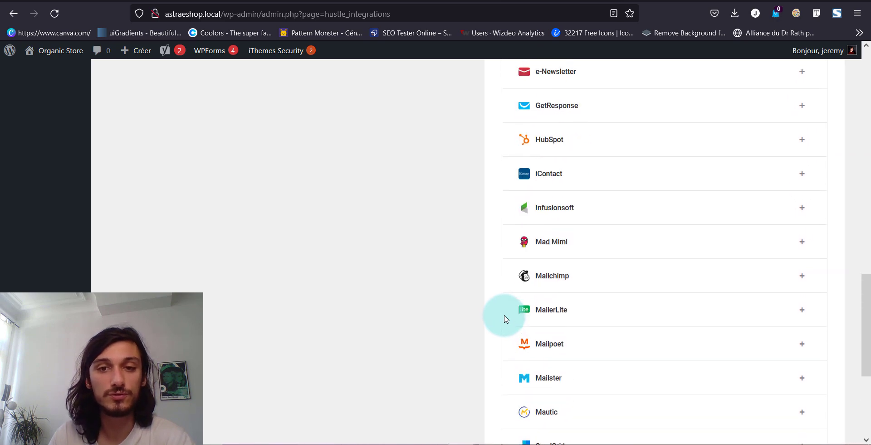
{"action": "scroll", "coordinate": [503, 317], "scroll_direction": "up", "scroll_amount": 1}
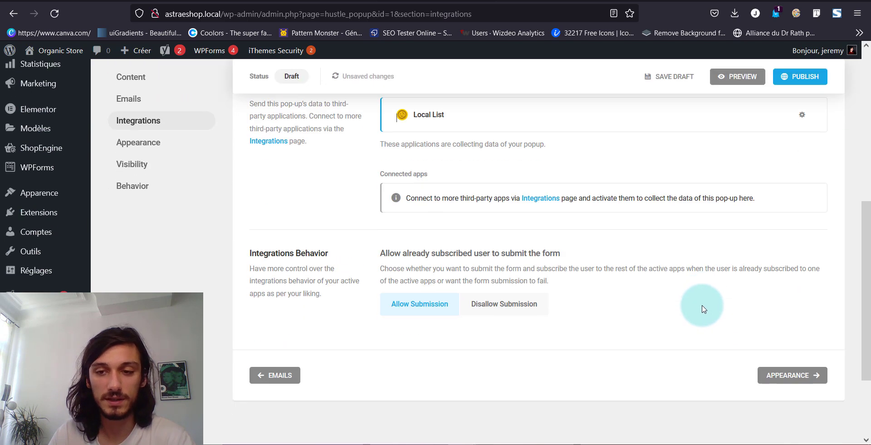
Step: Go to the pop-up's Appearance section, examine its mobile settings, and return to the desktop settings
{"action": "left_click", "coordinate": [778, 375]}
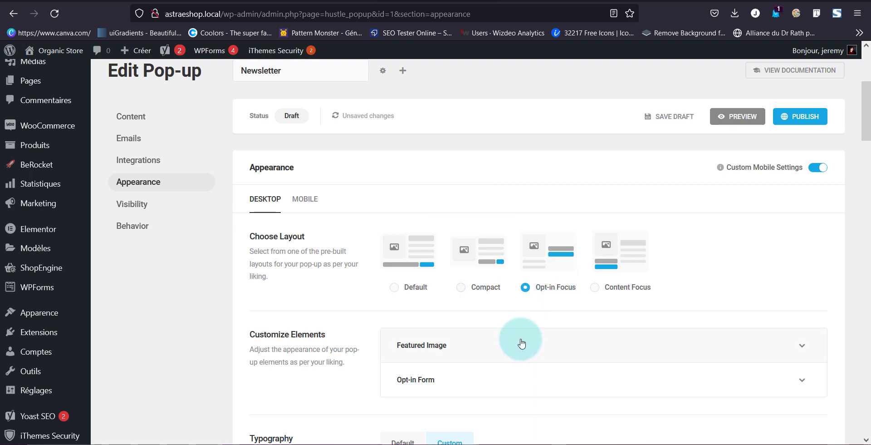
{"action": "left_click", "coordinate": [304, 207]}
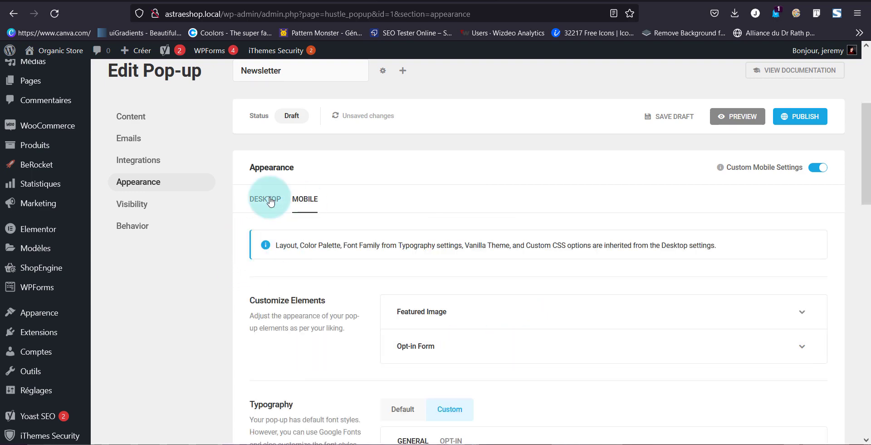
{"action": "scroll", "coordinate": [267, 206], "scroll_direction": "down", "scroll_amount": 4}
{"action": "scroll", "coordinate": [266, 209], "scroll_direction": "up", "scroll_amount": 3}
{"action": "scroll", "coordinate": [266, 204], "scroll_direction": "up", "scroll_amount": 1}
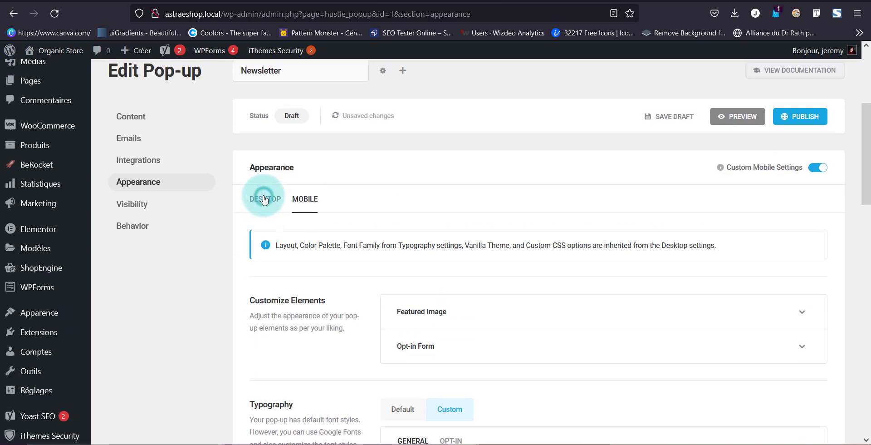
{"action": "left_click", "coordinate": [264, 200]}
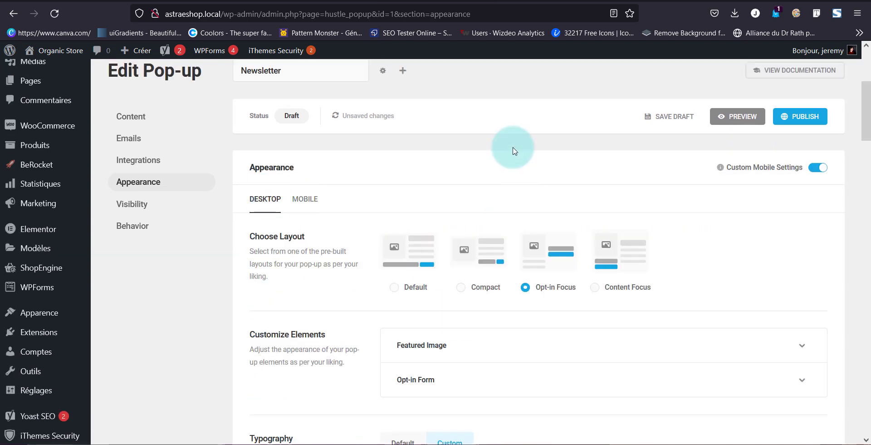
Step: Expand the Featured Image and Opt-in Form elements under Customize Elements and review their appearance options
{"action": "scroll", "coordinate": [368, 319], "scroll_direction": "down", "scroll_amount": 5}
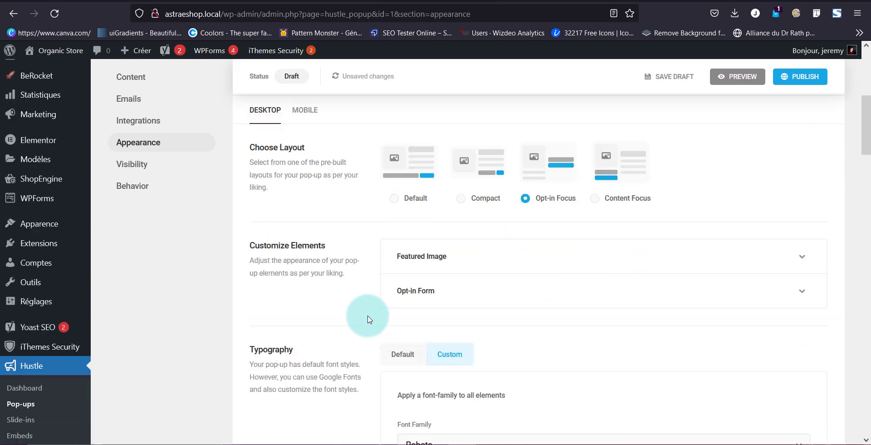
{"action": "scroll", "coordinate": [368, 319], "scroll_direction": "up", "scroll_amount": 1}
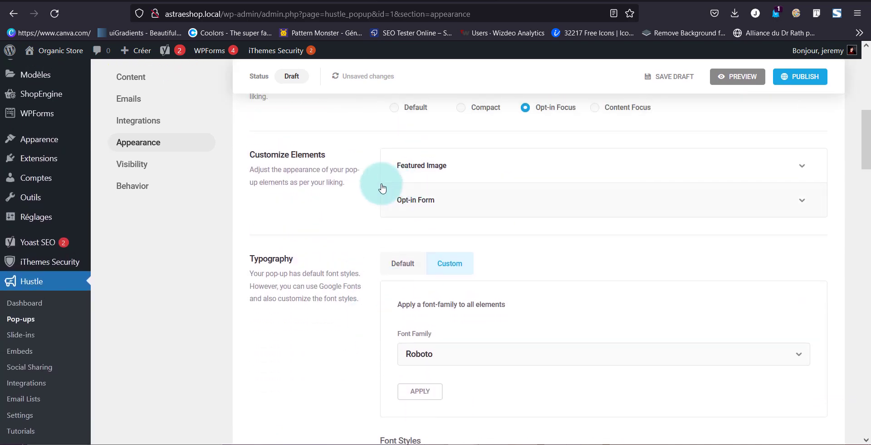
{"action": "left_click", "coordinate": [491, 162]}
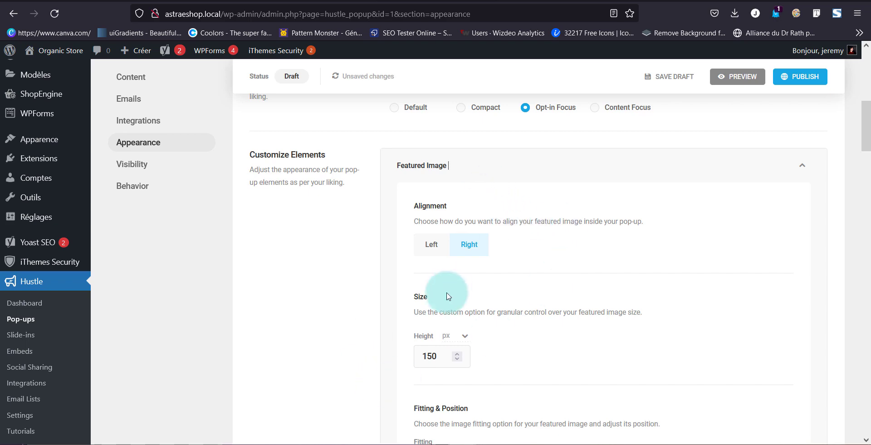
{"action": "scroll", "coordinate": [447, 294], "scroll_direction": "down", "scroll_amount": 2}
{"action": "scroll", "coordinate": [509, 228], "scroll_direction": "down", "scroll_amount": 5}
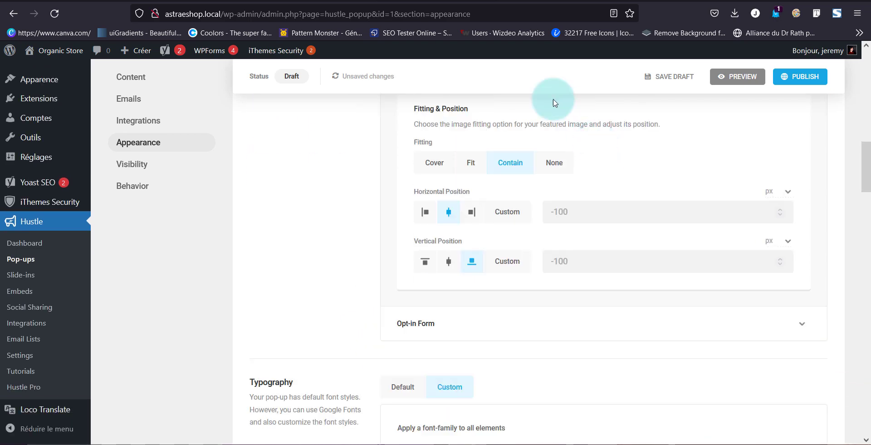
{"action": "scroll", "coordinate": [423, 266], "scroll_direction": "down", "scroll_amount": 1}
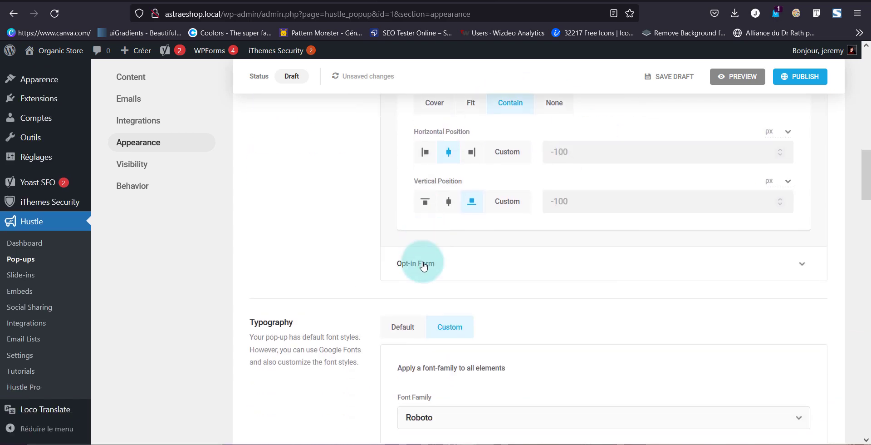
{"action": "left_click", "coordinate": [425, 275]}
{"action": "scroll", "coordinate": [424, 275], "scroll_direction": "down", "scroll_amount": 5}
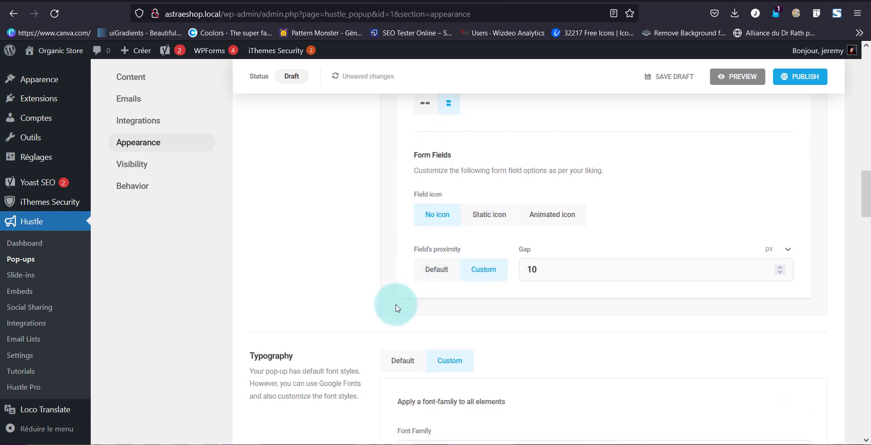
{"action": "scroll", "coordinate": [396, 307], "scroll_direction": "down", "scroll_amount": 2}
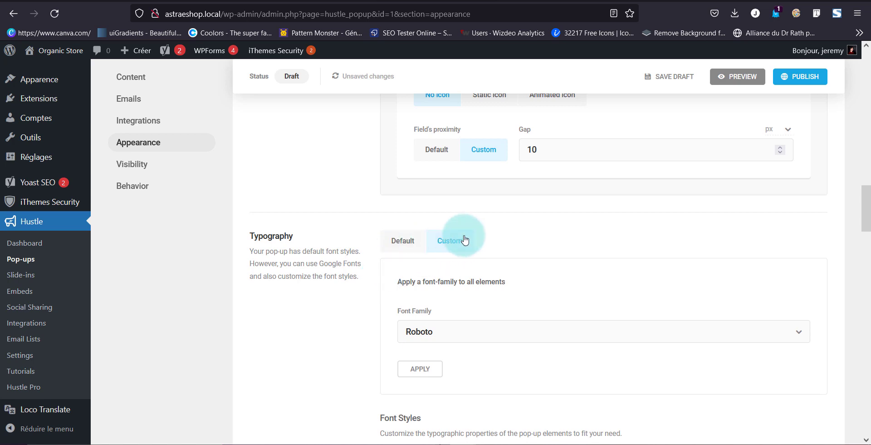
Step: Look through the font families available for all pop-up elements without choosing another one
{"action": "left_click", "coordinate": [449, 330]}
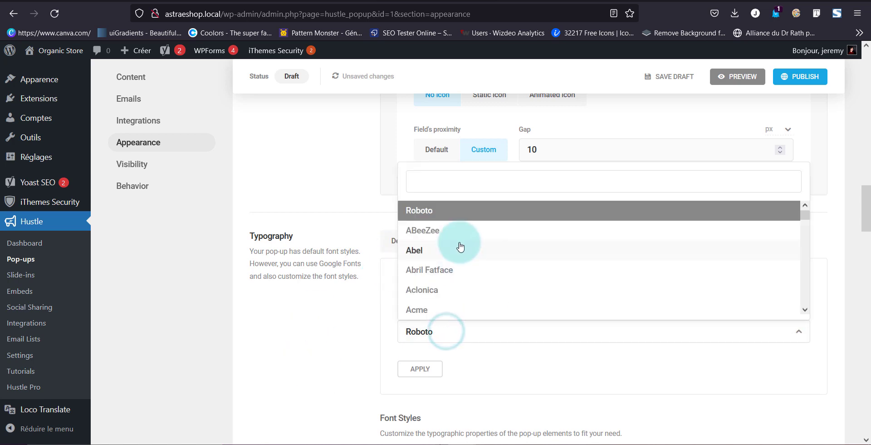
{"action": "scroll", "coordinate": [457, 247], "scroll_direction": "down", "scroll_amount": 1}
{"action": "scroll", "coordinate": [456, 248], "scroll_direction": "down", "scroll_amount": 4}
{"action": "left_click", "coordinate": [351, 332]}
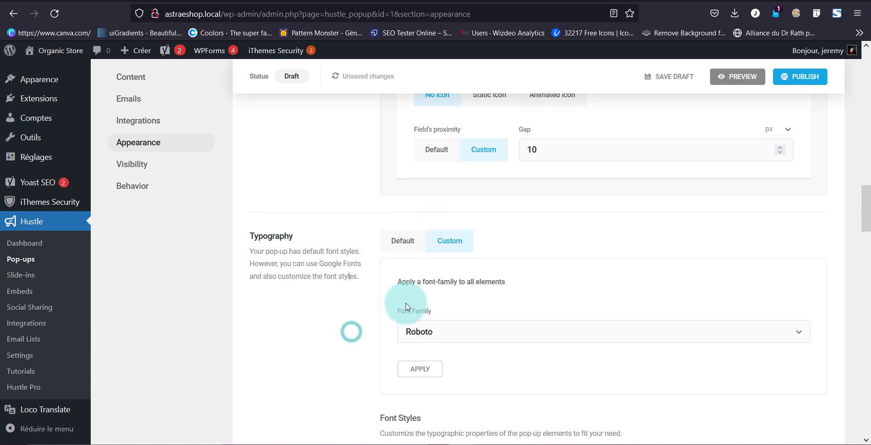
Step: Expand the Title font styles under General and choose a different font family for the pop-up title
{"action": "scroll", "coordinate": [406, 303], "scroll_direction": "down", "scroll_amount": 2}
{"action": "scroll", "coordinate": [406, 301], "scroll_direction": "down", "scroll_amount": 2}
{"action": "scroll", "coordinate": [474, 254], "scroll_direction": "down", "scroll_amount": 1}
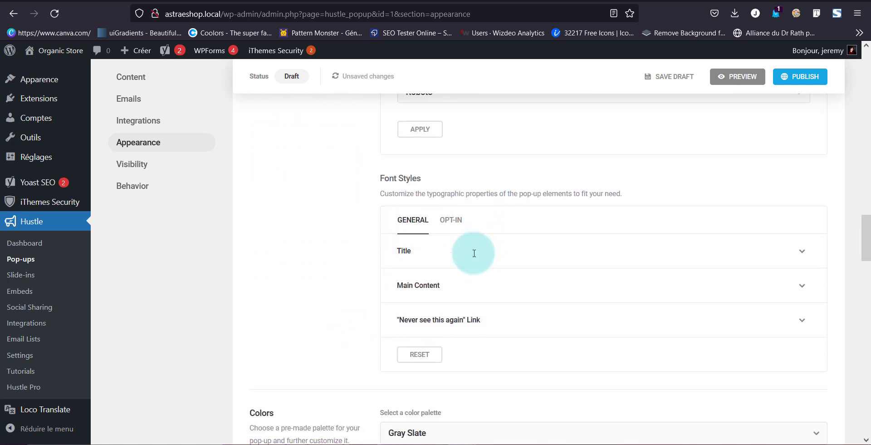
{"action": "left_click", "coordinate": [474, 254]}
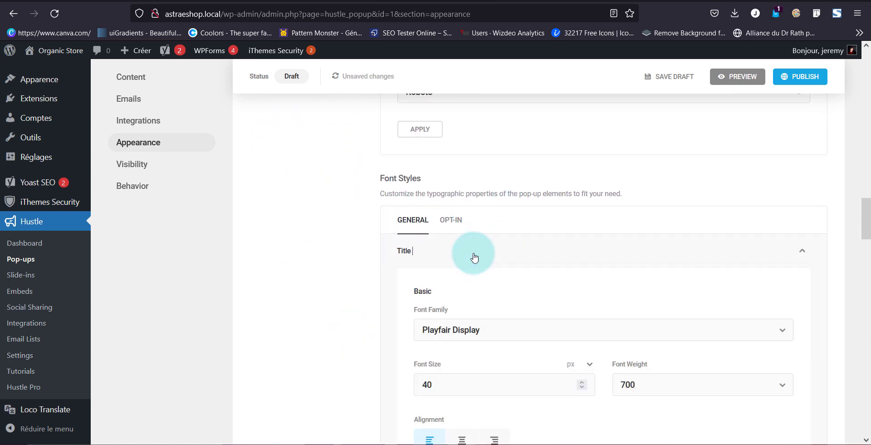
{"action": "left_click", "coordinate": [490, 335]}
{"action": "scroll", "coordinate": [478, 268], "scroll_direction": "down", "scroll_amount": 2}
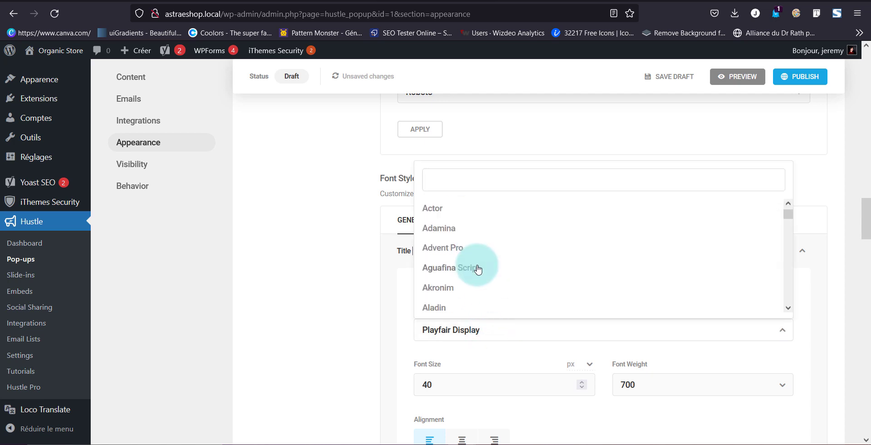
{"action": "scroll", "coordinate": [478, 268], "scroll_direction": "down", "scroll_amount": 10}
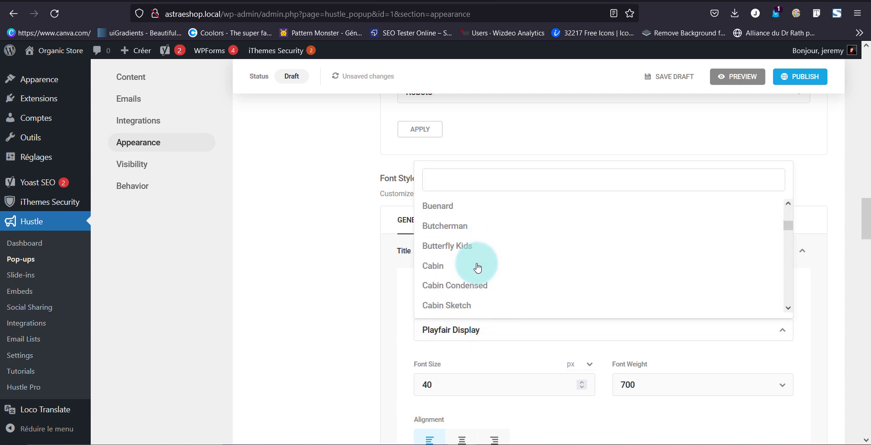
{"action": "scroll", "coordinate": [478, 269], "scroll_direction": "down", "scroll_amount": 3}
{"action": "left_click", "coordinate": [472, 269]}
{"action": "scroll", "coordinate": [589, 334], "scroll_direction": "down", "scroll_amount": 2}
{"action": "scroll", "coordinate": [472, 270], "scroll_direction": "down", "scroll_amount": 2}
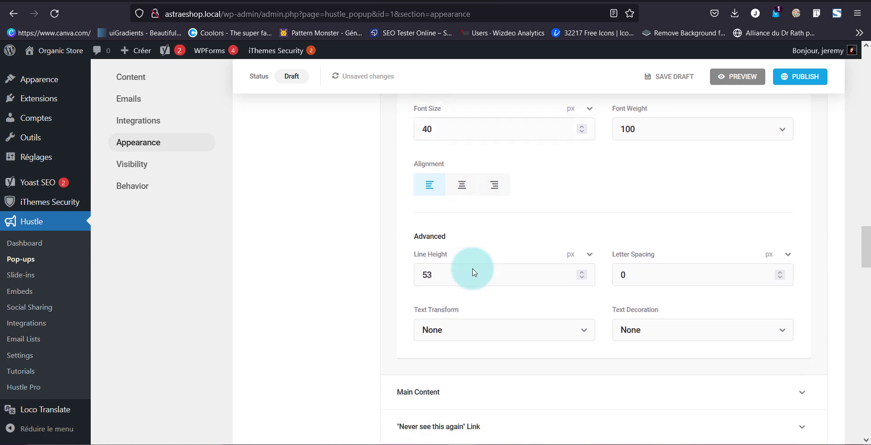
Step: Set the pop-up title's text transform to Uppercase
{"action": "scroll", "coordinate": [472, 271], "scroll_direction": "down", "scroll_amount": 1}
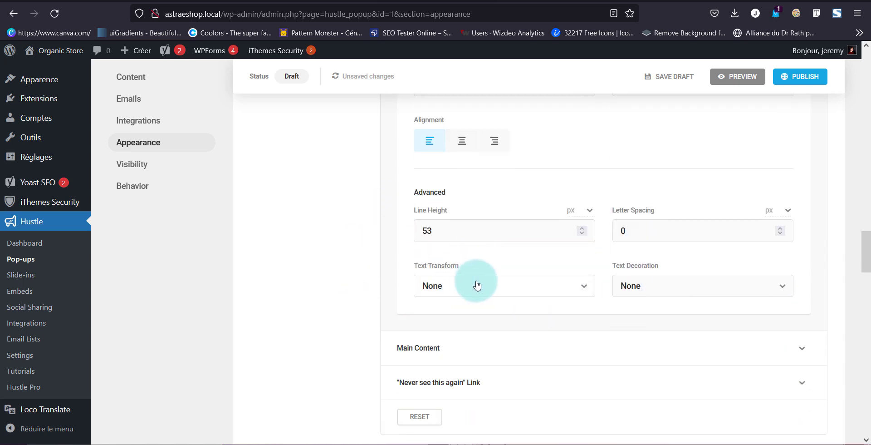
{"action": "left_click", "coordinate": [477, 285]}
{"action": "left_click", "coordinate": [476, 285]}
{"action": "left_click", "coordinate": [565, 282]}
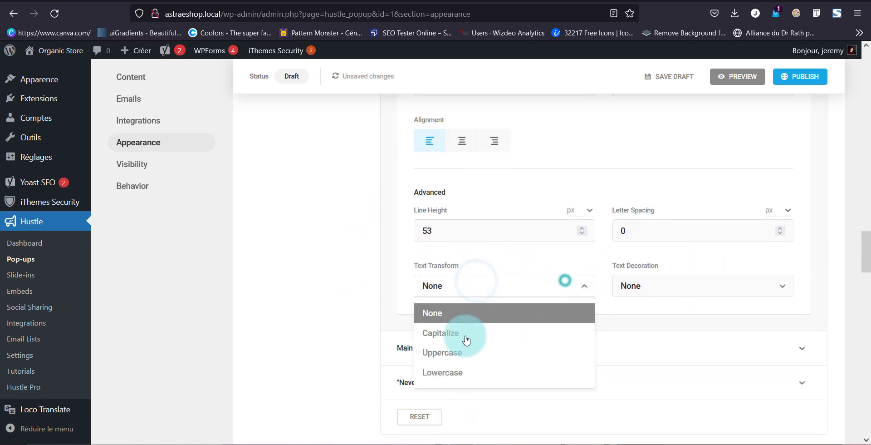
{"action": "left_click", "coordinate": [453, 352]}
{"action": "scroll", "coordinate": [461, 322], "scroll_direction": "down", "scroll_amount": 1}
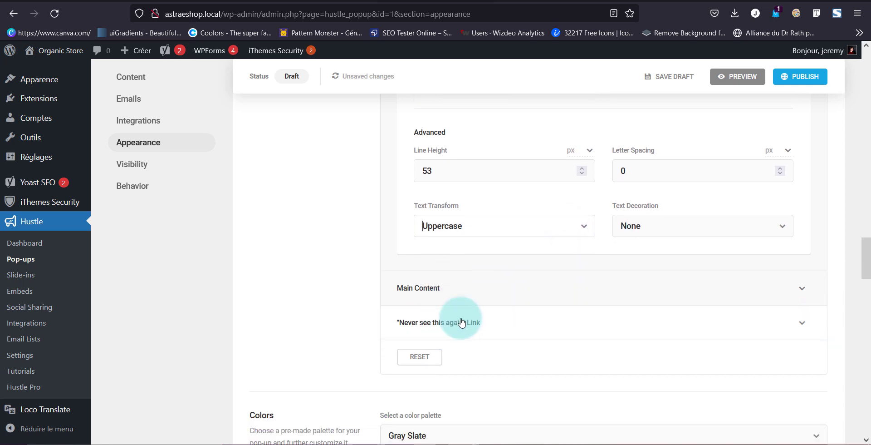
Step: Expand the font styles of the "Never see this again" link and review its basic and advanced options
{"action": "left_click", "coordinate": [497, 321]}
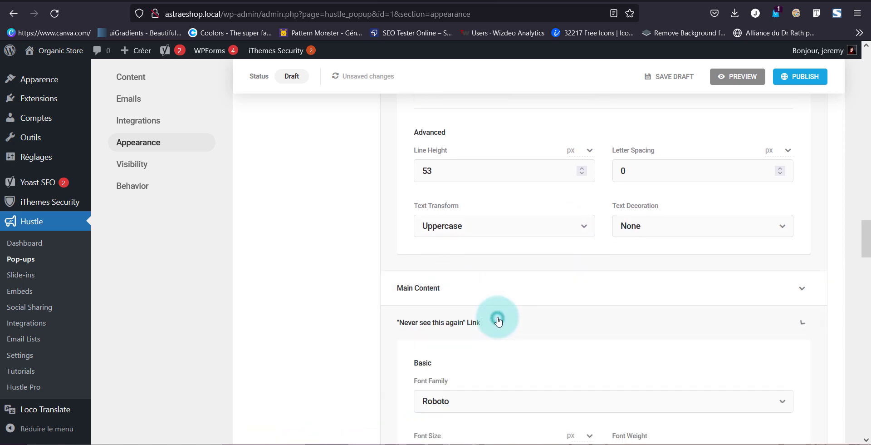
{"action": "scroll", "coordinate": [476, 190], "scroll_direction": "down", "scroll_amount": 2}
{"action": "scroll", "coordinate": [350, 305], "scroll_direction": "down", "scroll_amount": 2}
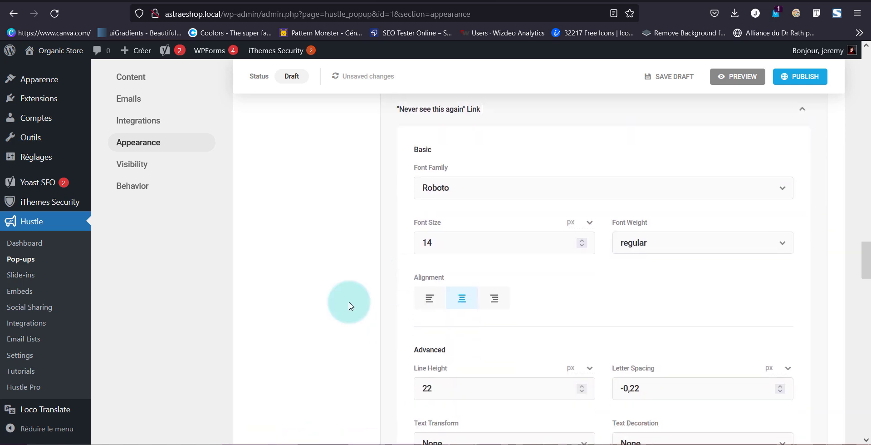
Step: Look through the pre-made color palettes in the Colors section without choosing another one
{"action": "scroll", "coordinate": [349, 305], "scroll_direction": "down", "scroll_amount": 3}
{"action": "scroll", "coordinate": [350, 305], "scroll_direction": "down", "scroll_amount": 1}
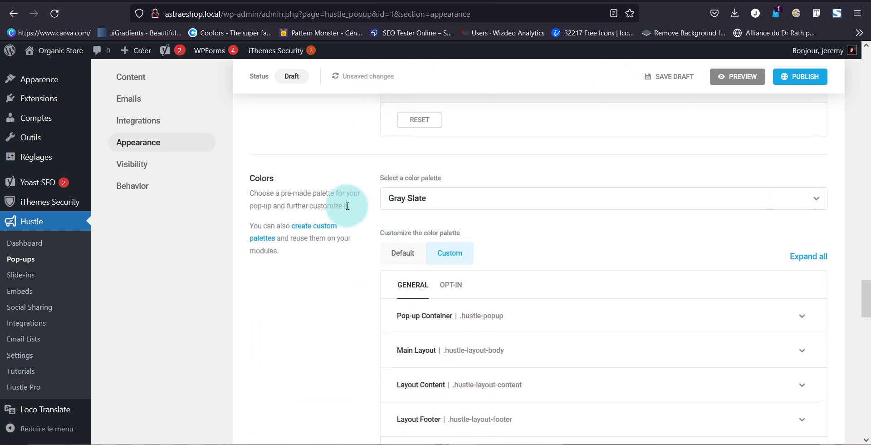
{"action": "left_click", "coordinate": [444, 197]}
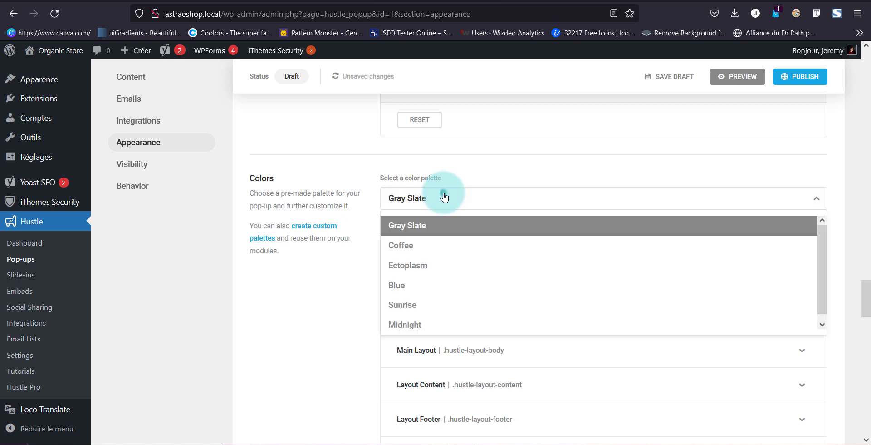
{"action": "scroll", "coordinate": [428, 286], "scroll_direction": "down", "scroll_amount": 1}
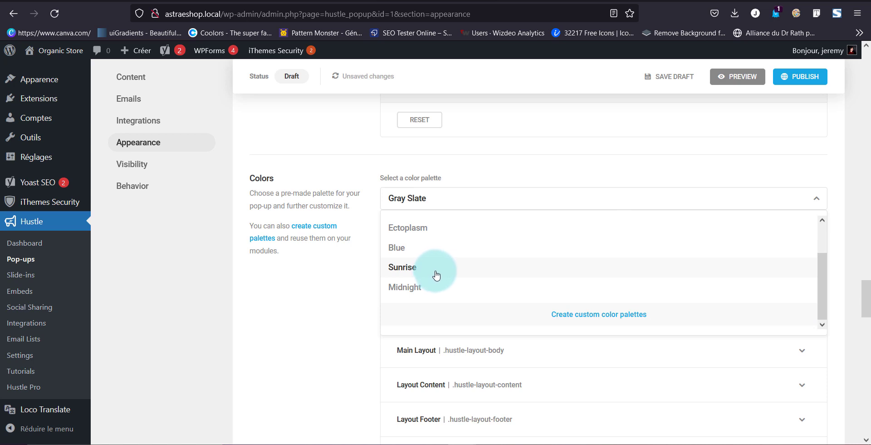
{"action": "left_click", "coordinate": [346, 335]}
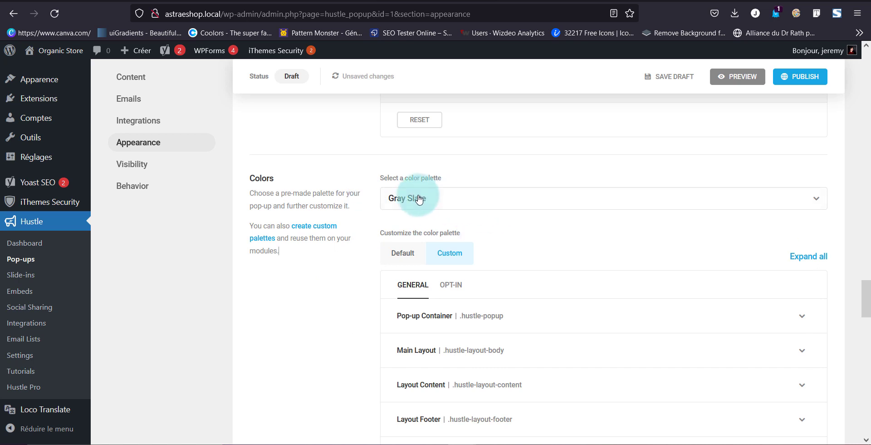
Step: Expand the Pop-up Container and Main Layout colors under the General color settings and review them
{"action": "scroll", "coordinate": [374, 224], "scroll_direction": "down", "scroll_amount": 1}
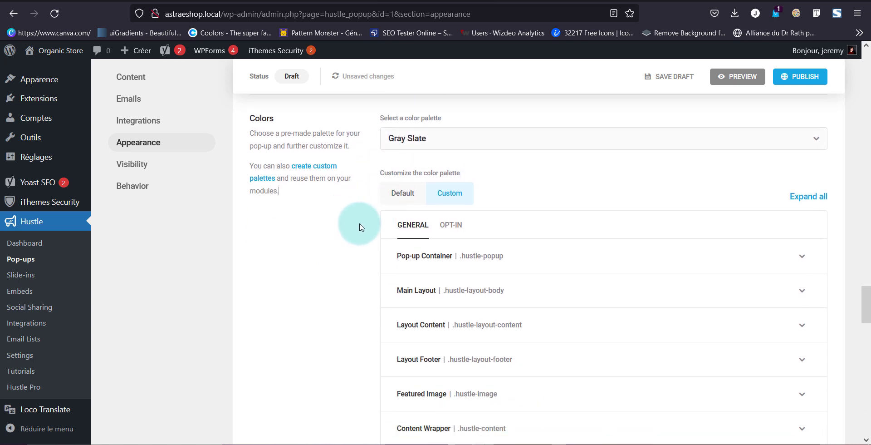
{"action": "left_click", "coordinate": [653, 246]}
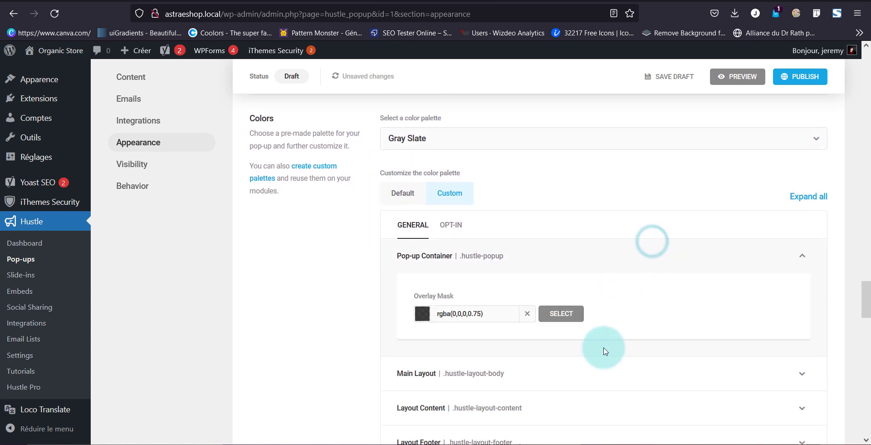
{"action": "left_click", "coordinate": [594, 365]}
{"action": "scroll", "coordinate": [499, 245], "scroll_direction": "down", "scroll_amount": 2}
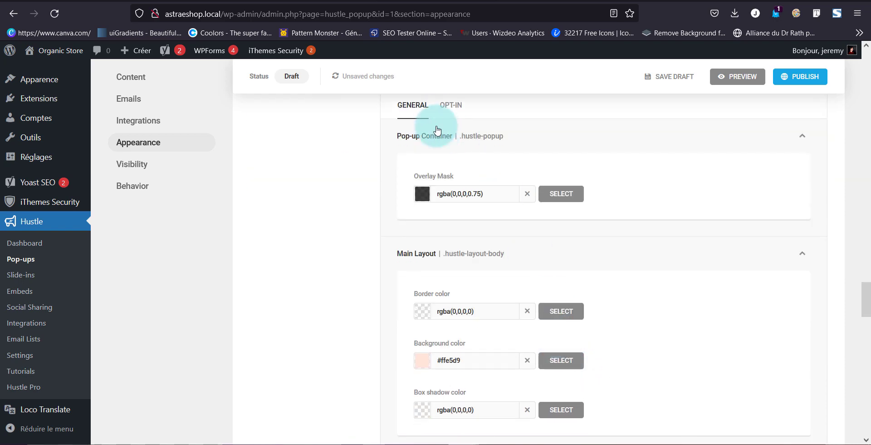
Step: Set the opt-in Submit Button's default border color to rgb(60,186,187)
{"action": "left_click", "coordinate": [449, 109]}
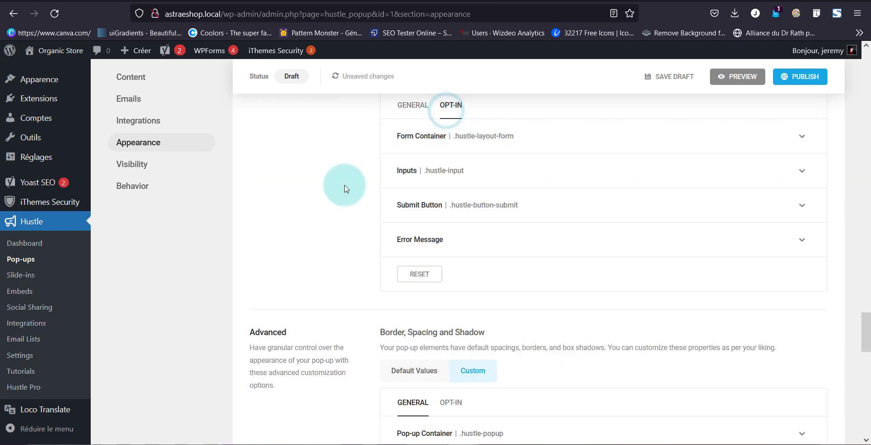
{"action": "left_click", "coordinate": [594, 209]}
{"action": "left_click", "coordinate": [437, 283]}
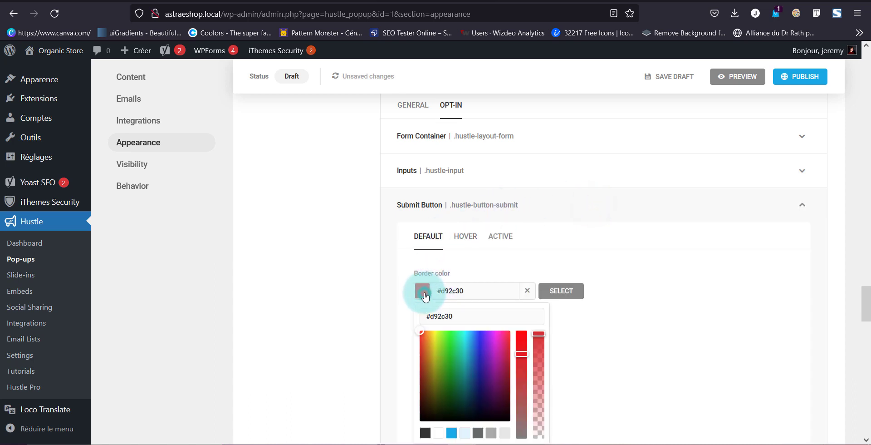
{"action": "left_click", "coordinate": [490, 311]}
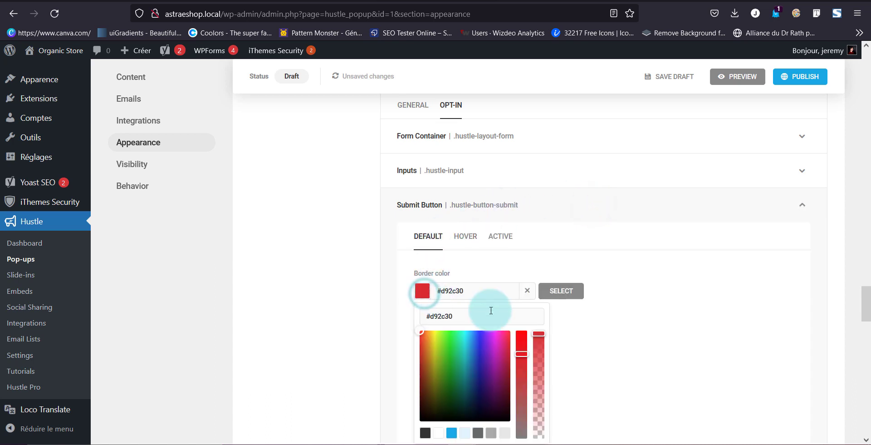
{"action": "key", "text": "ctrl+a"}
{"action": "type", "text": "rgb(51,204,187)a"}
{"action": "left_click", "coordinate": [372, 321]}
Step: Set the Submit Button's default background color to rgb(51,204,187)
{"action": "left_click", "coordinate": [422, 340]}
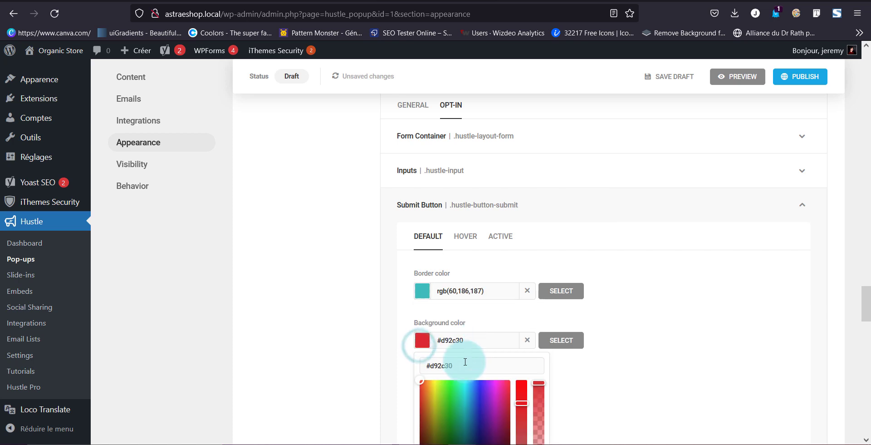
{"action": "left_click", "coordinate": [463, 364]}
{"action": "type", "text": "rgb(51,204,187)"}
{"action": "left_click", "coordinate": [383, 367]}
{"action": "scroll", "coordinate": [402, 363], "scroll_direction": "down", "scroll_amount": 3}
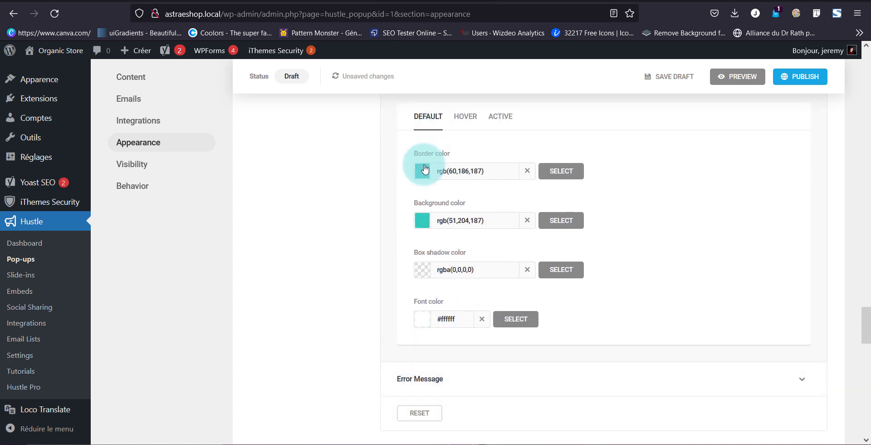
Step: Set the Submit Button's border color in the hover state to the dark gray preset #333333
{"action": "left_click", "coordinate": [464, 117]}
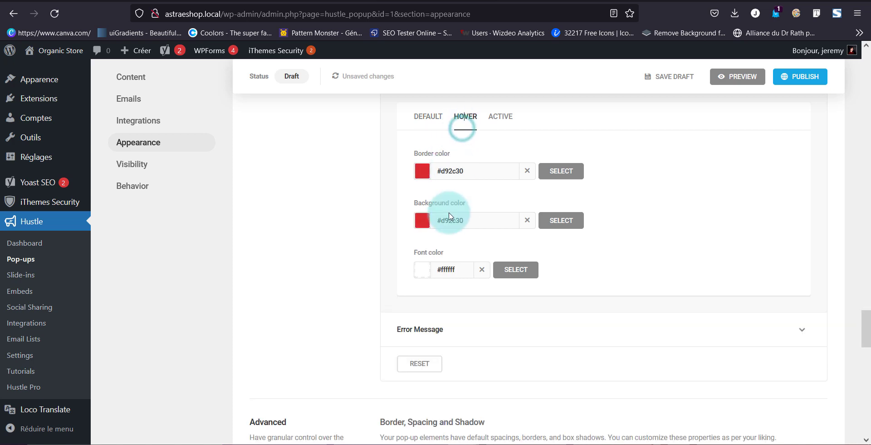
{"action": "left_click", "coordinate": [494, 129]}
{"action": "left_click", "coordinate": [467, 121]}
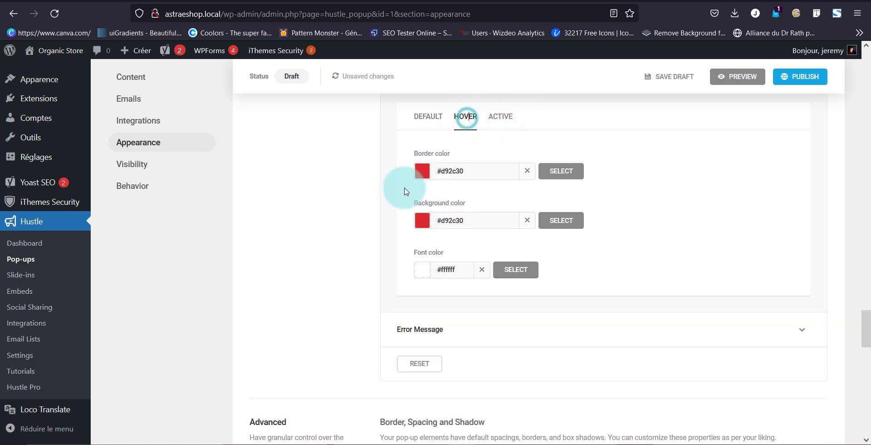
{"action": "left_click", "coordinate": [419, 171]}
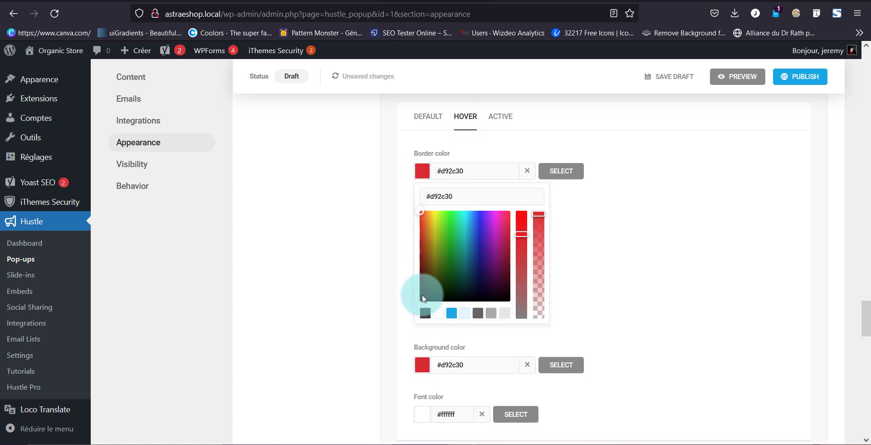
{"action": "left_click", "coordinate": [425, 312]}
{"action": "left_click", "coordinate": [387, 294]}
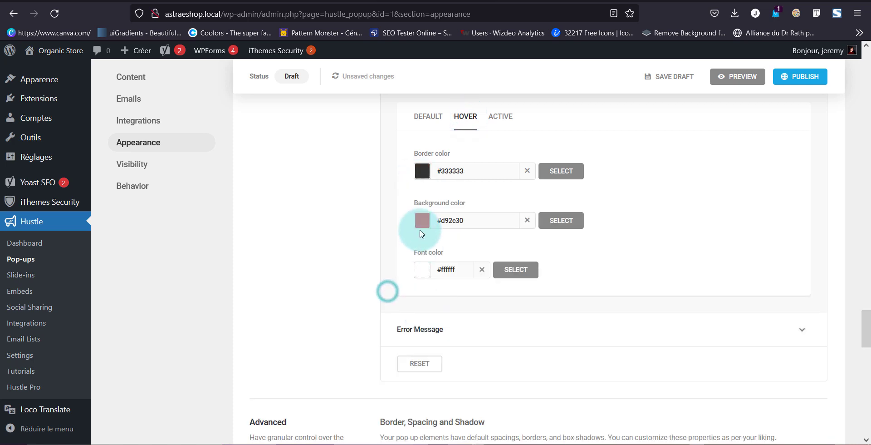
Step: Make the Submit Button's hover background color fully transparent, rgba(217, 44, 48, 0)
{"action": "left_click", "coordinate": [470, 217]}
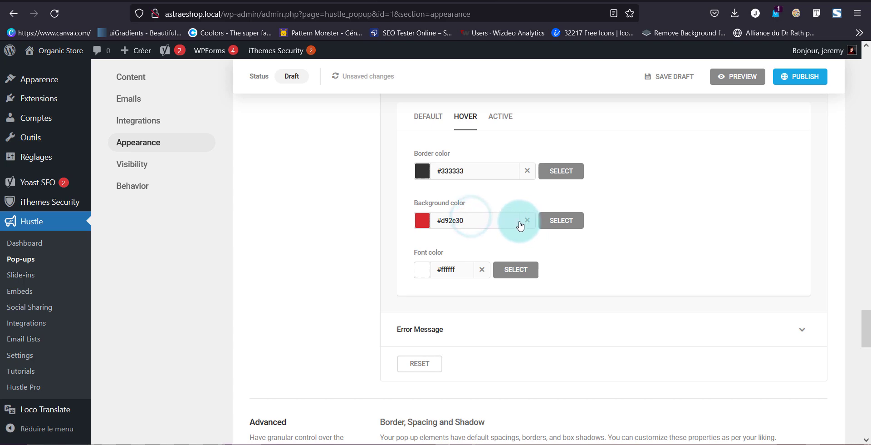
{"action": "left_click", "coordinate": [423, 220]}
{"action": "left_click_drag", "start_coordinate": [538, 271], "coordinate": [538, 383]}
{"action": "left_click", "coordinate": [344, 251]}
{"action": "scroll", "coordinate": [343, 251], "scroll_direction": "down", "scroll_amount": 3}
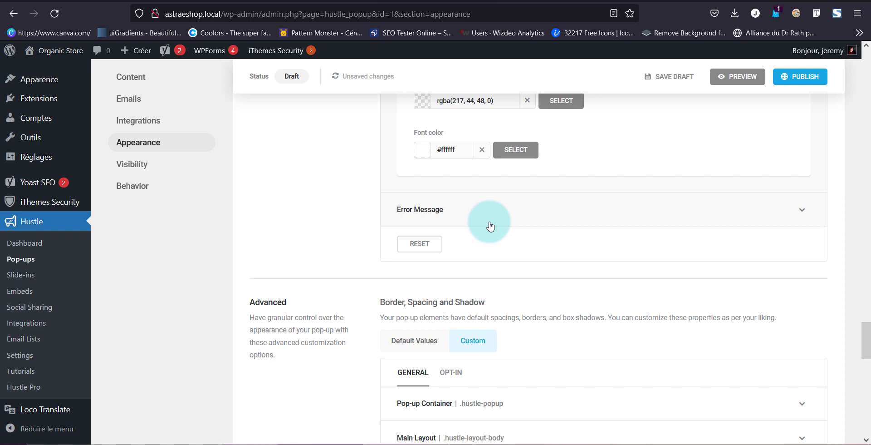
Step: Open the border color of the opt-in Inputs' focus state for editing
{"action": "scroll", "coordinate": [490, 225], "scroll_direction": "down", "scroll_amount": 3}
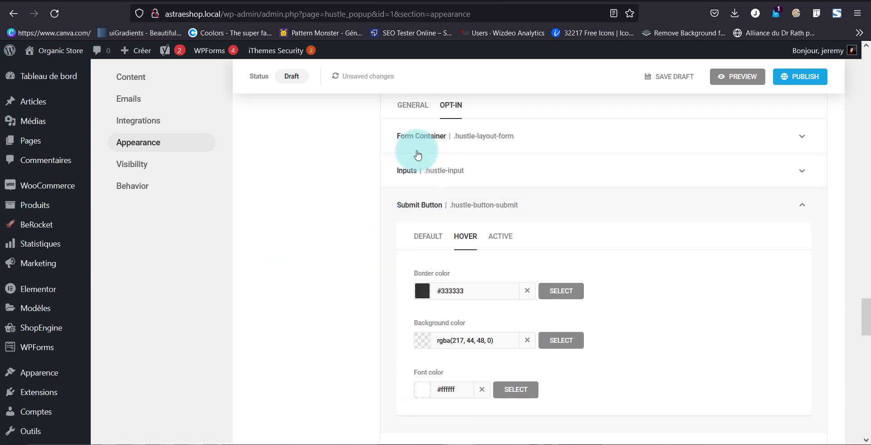
{"action": "left_click", "coordinate": [454, 173]}
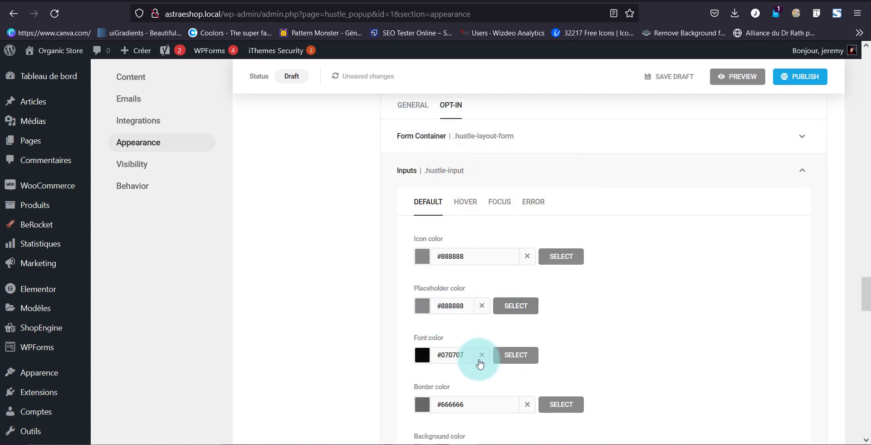
{"action": "left_click", "coordinate": [506, 197]}
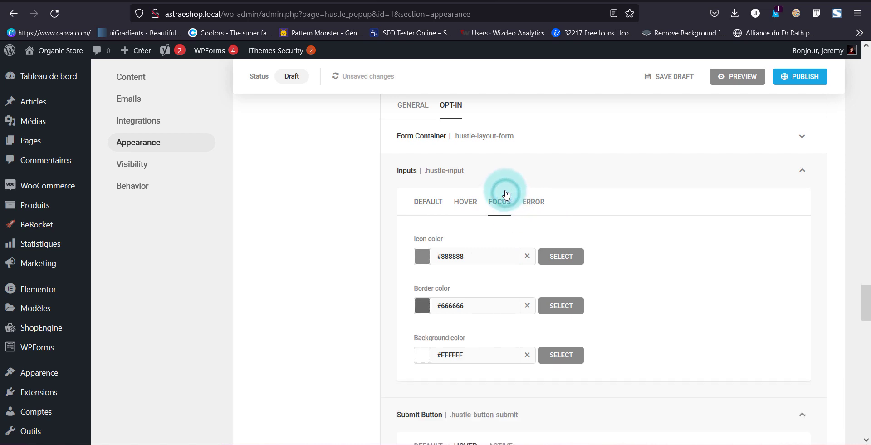
{"action": "left_click", "coordinate": [423, 313]}
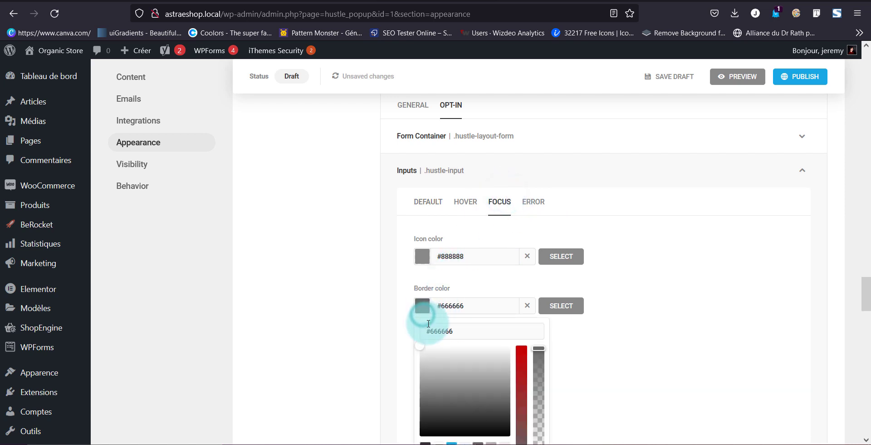
{"action": "left_click_drag", "start_coordinate": [451, 330], "coordinate": [421, 333]}
{"action": "scroll", "coordinate": [359, 369], "scroll_direction": "down", "scroll_amount": 10}
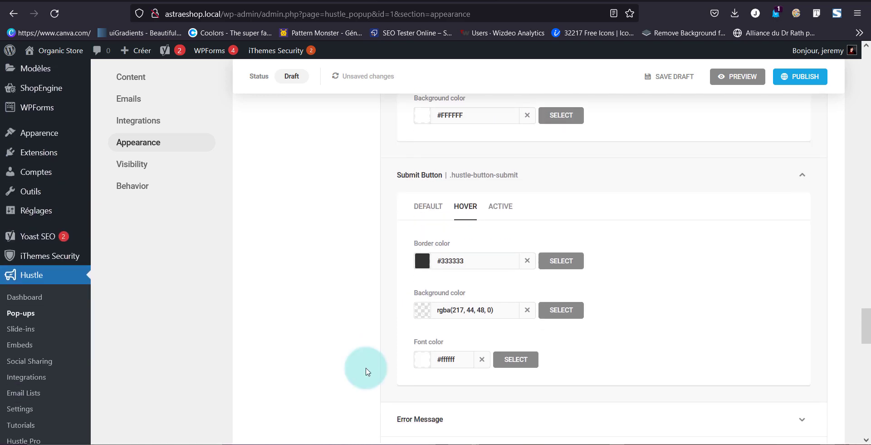
Step: Review the elements offered under the Advanced Border, Spacing and Shadow settings
{"action": "scroll", "coordinate": [345, 272], "scroll_direction": "down", "scroll_amount": 3}
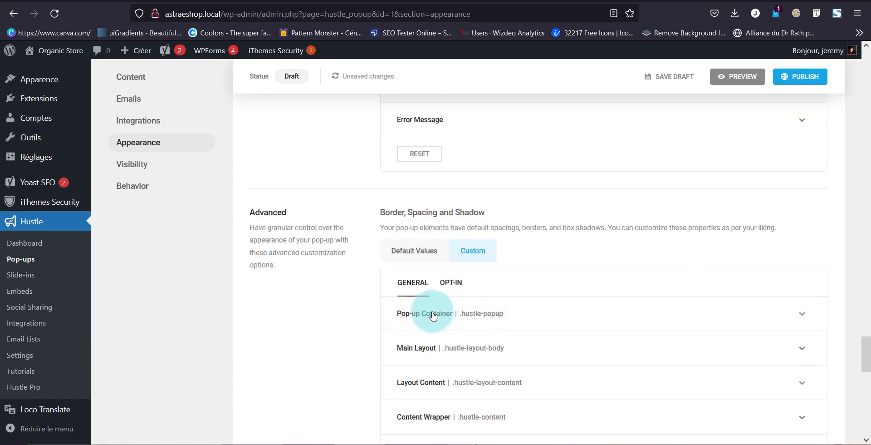
{"action": "scroll", "coordinate": [430, 316], "scroll_direction": "down", "scroll_amount": 3}
{"action": "scroll", "coordinate": [431, 315], "scroll_direction": "down", "scroll_amount": 2}
{"action": "scroll", "coordinate": [408, 274], "scroll_direction": "down", "scroll_amount": 2}
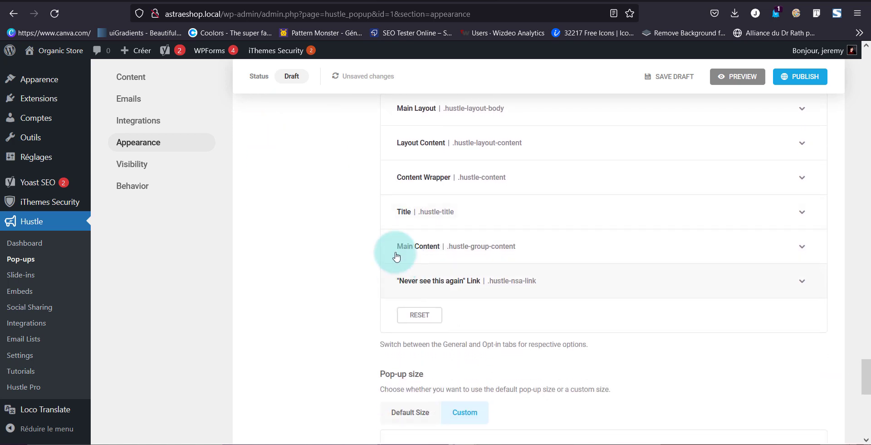
Step: Set the pop-up's custom width to 60 %
{"action": "scroll", "coordinate": [336, 272], "scroll_direction": "down", "scroll_amount": 3}
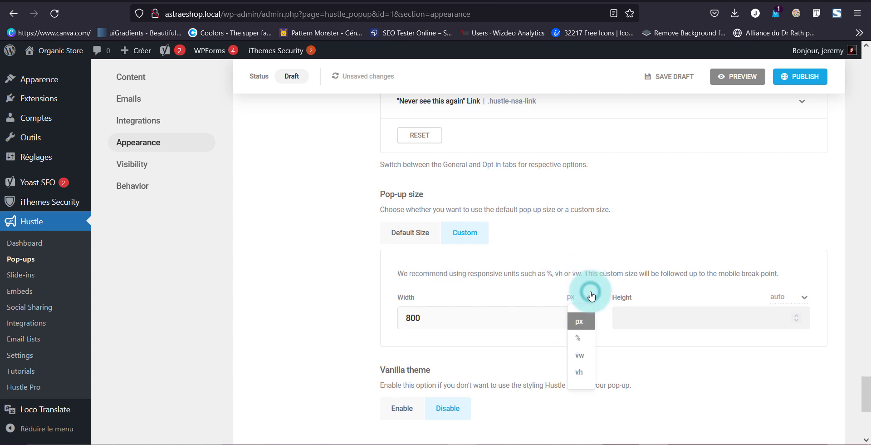
{"action": "left_click", "coordinate": [588, 344]}
{"action": "double_click", "coordinate": [539, 321]}
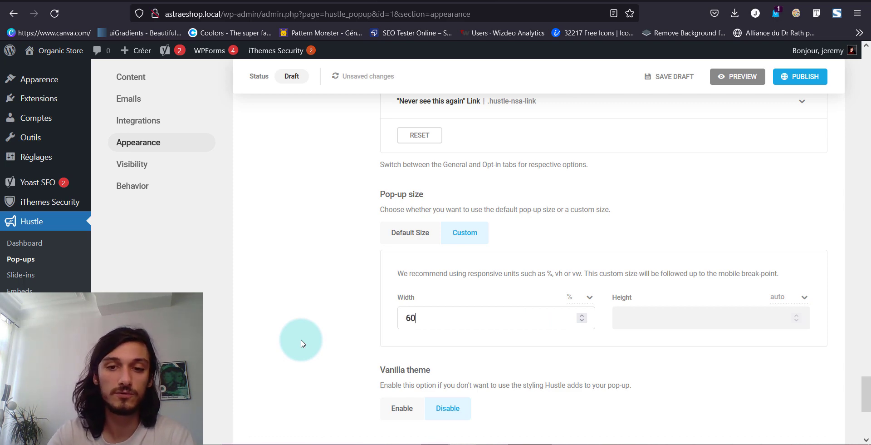
Step: Continue to the pop-up's Visibility settings and make it show when any of the conditions match
{"action": "scroll", "coordinate": [317, 326], "scroll_direction": "down", "scroll_amount": 4}
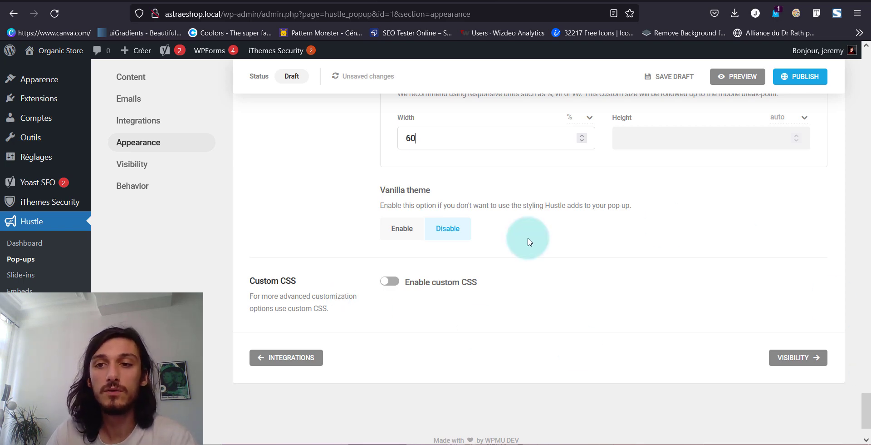
{"action": "scroll", "coordinate": [529, 241], "scroll_direction": "up", "scroll_amount": 4}
{"action": "scroll", "coordinate": [529, 241], "scroll_direction": "down", "scroll_amount": 4}
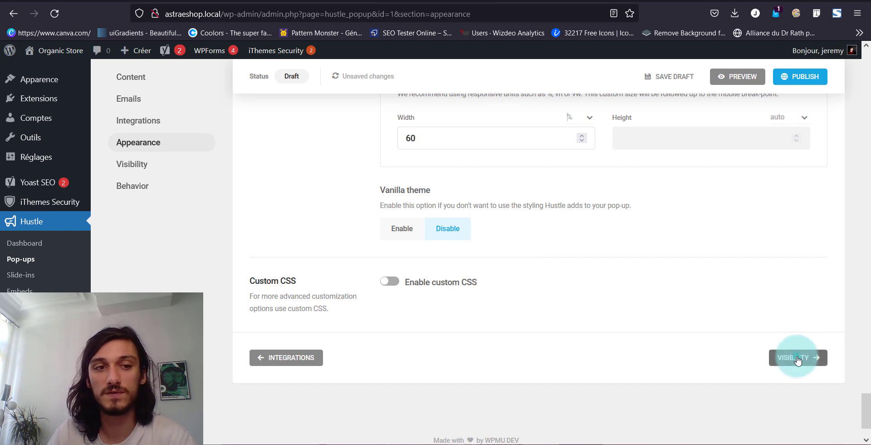
{"action": "left_click", "coordinate": [797, 358]}
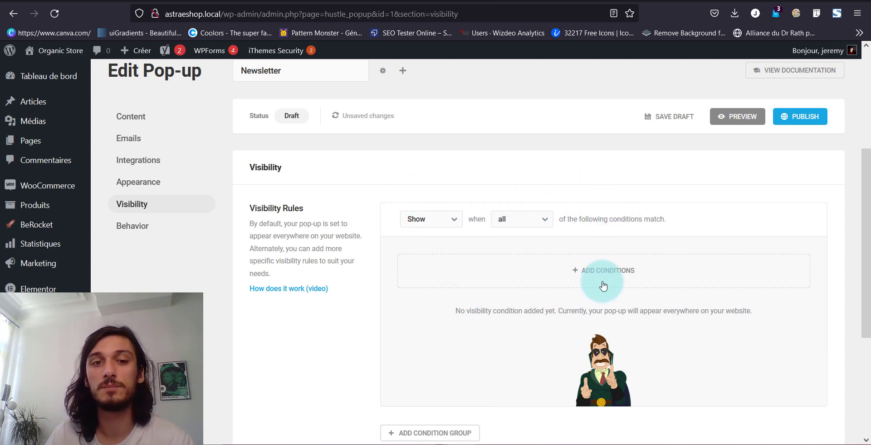
{"action": "left_click", "coordinate": [536, 219]}
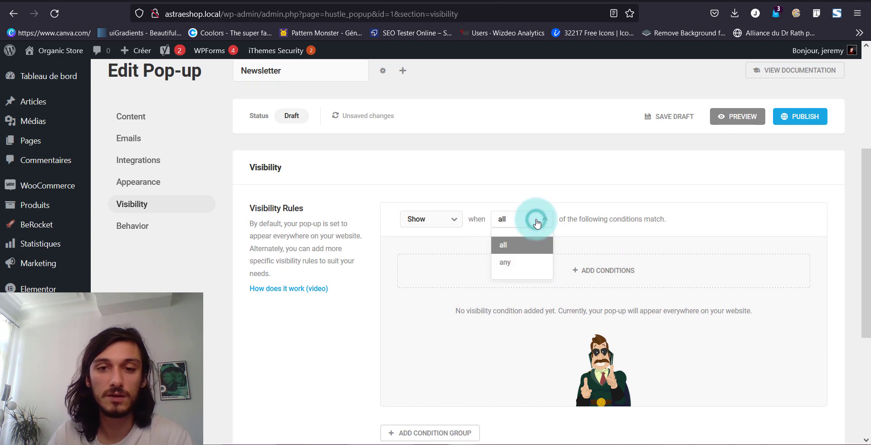
{"action": "left_click", "coordinate": [529, 266]}
Step: Add a Pages visibility condition to the pop-up, keeping its All pages except option
{"action": "left_click", "coordinate": [600, 274]}
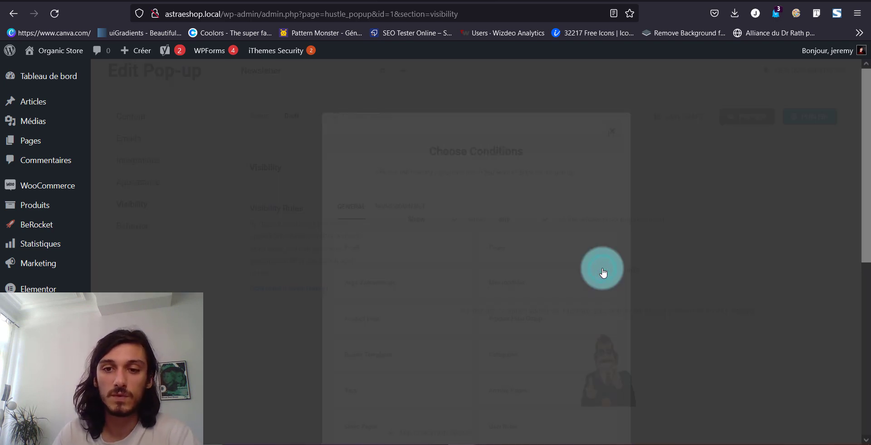
{"action": "scroll", "coordinate": [460, 274], "scroll_direction": "down", "scroll_amount": 7}
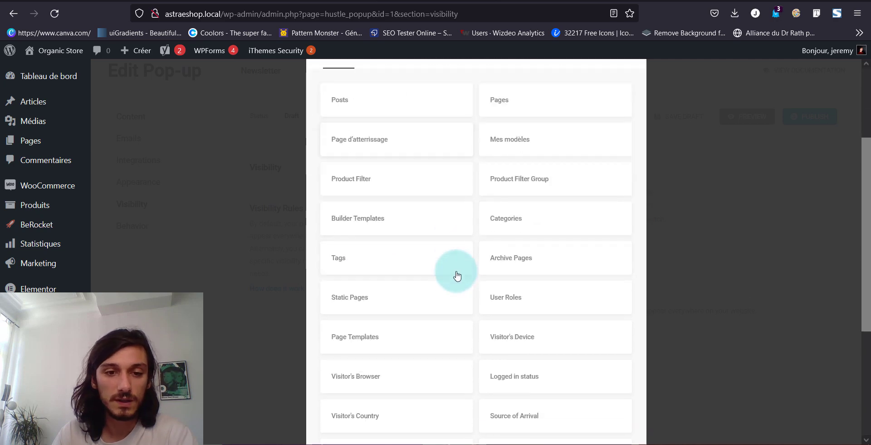
{"action": "scroll", "coordinate": [457, 275], "scroll_direction": "up", "scroll_amount": 6}
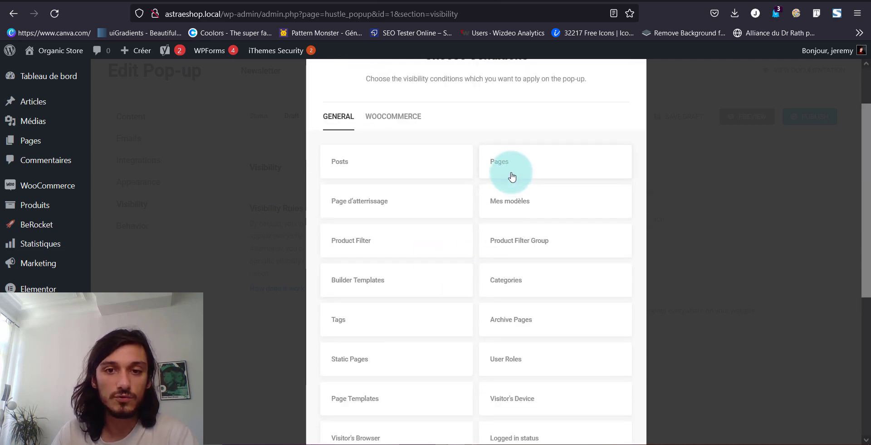
{"action": "left_click", "coordinate": [490, 171]}
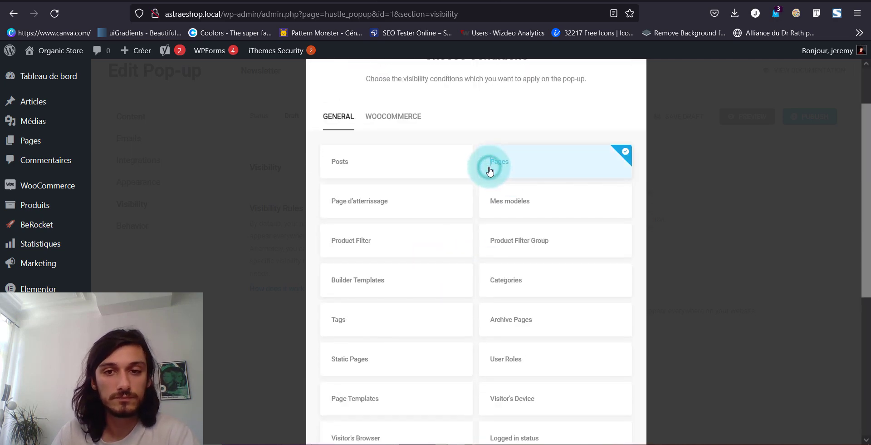
{"action": "scroll", "coordinate": [562, 381], "scroll_direction": "down", "scroll_amount": 5}
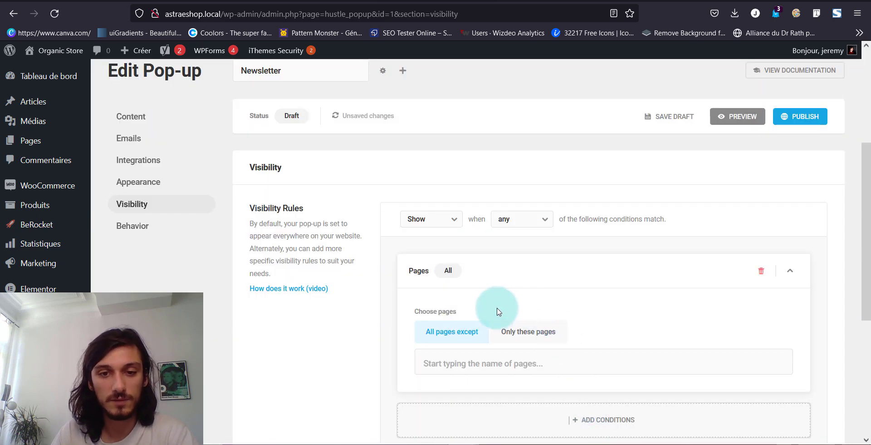
Step: Continue to the pop-up's Behavior settings and look over the schedule and trigger sections
{"action": "scroll", "coordinate": [311, 367], "scroll_direction": "down", "scroll_amount": 1}
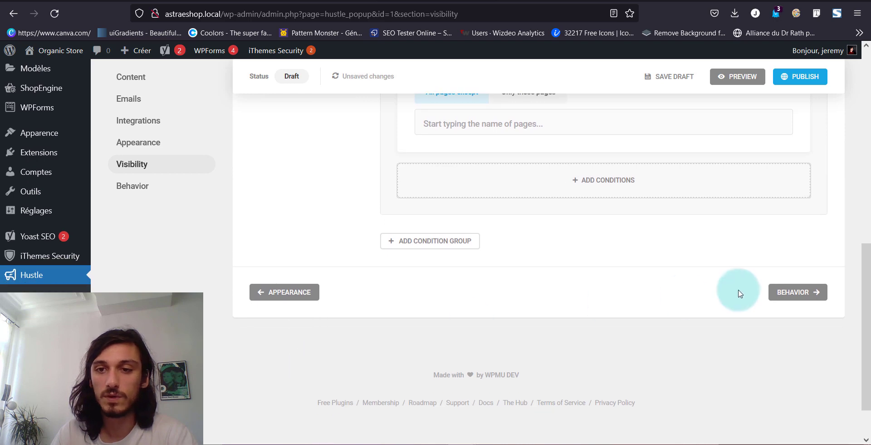
{"action": "left_click", "coordinate": [793, 290]}
{"action": "scroll", "coordinate": [522, 217], "scroll_direction": "down", "scroll_amount": 1}
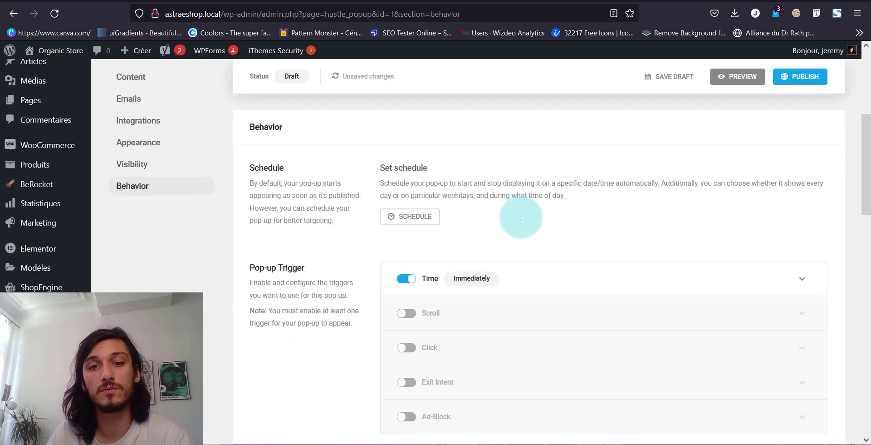
{"action": "scroll", "coordinate": [522, 216], "scroll_direction": "down", "scroll_amount": 2}
{"action": "scroll", "coordinate": [522, 216], "scroll_direction": "up", "scroll_amount": 3}
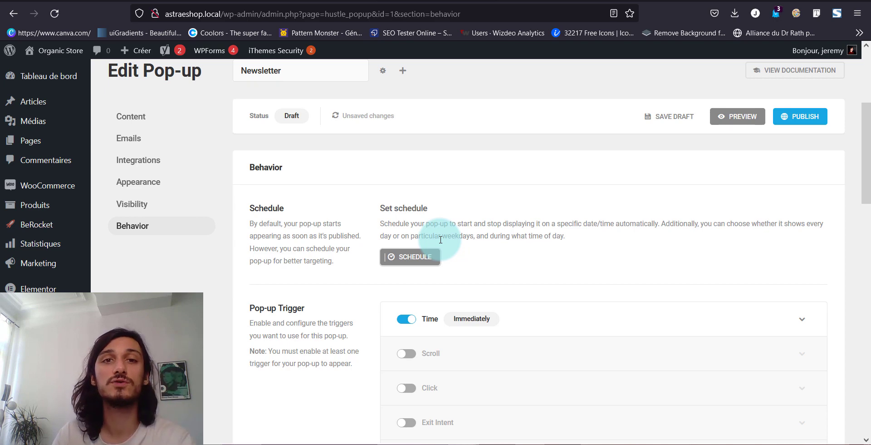
Step: Review the date, weekday and timezone options for scheduling the pop-up, and close them without setting a schedule
{"action": "left_click", "coordinate": [424, 257]}
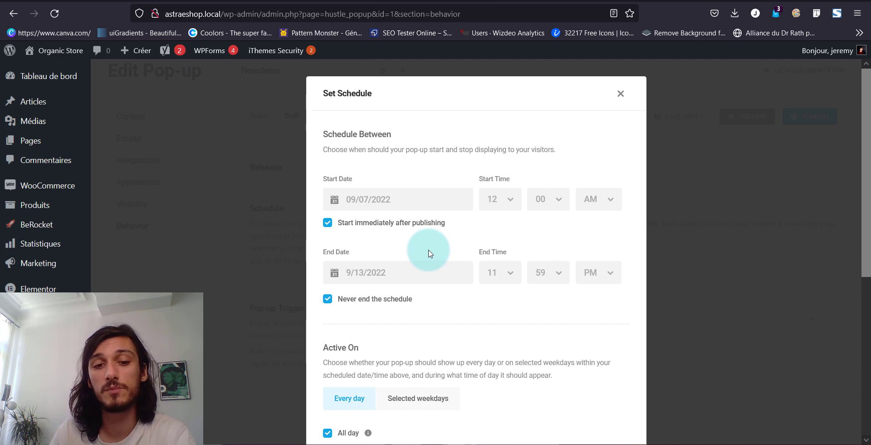
{"action": "scroll", "coordinate": [430, 253], "scroll_direction": "down", "scroll_amount": 3}
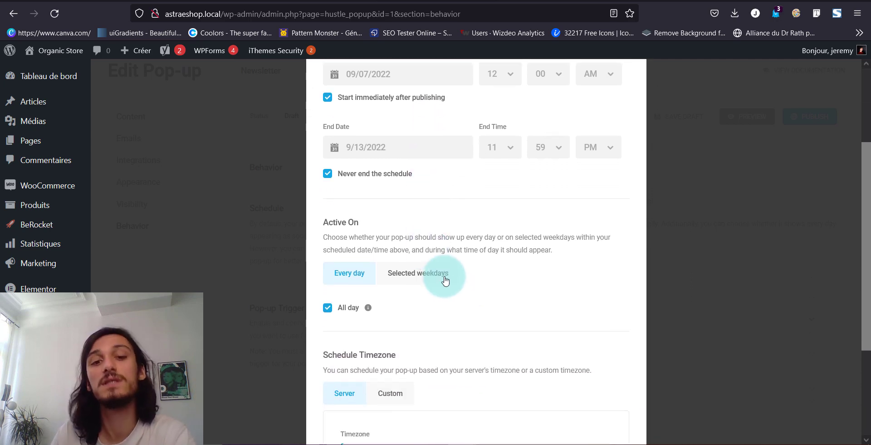
{"action": "scroll", "coordinate": [445, 279], "scroll_direction": "down", "scroll_amount": 3}
{"action": "scroll", "coordinate": [445, 280], "scroll_direction": "down", "scroll_amount": 1}
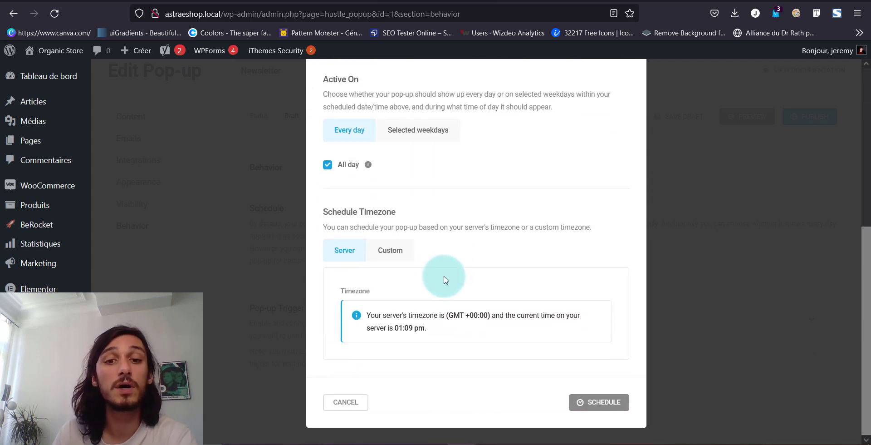
{"action": "scroll", "coordinate": [444, 280], "scroll_direction": "up", "scroll_amount": 5}
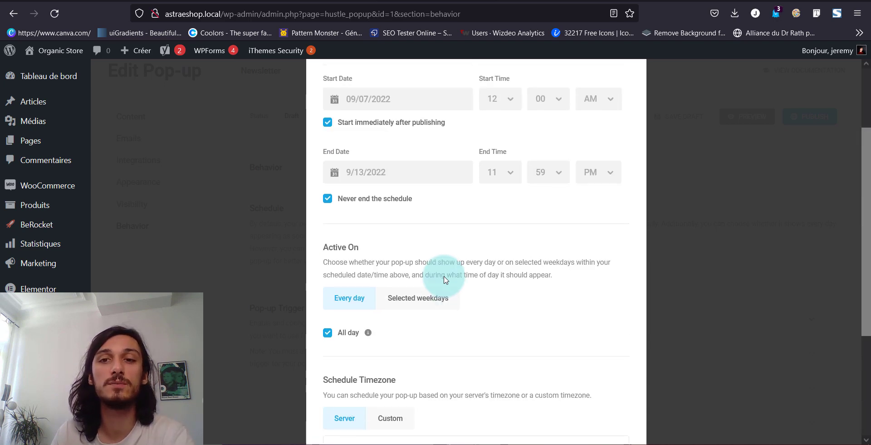
{"action": "scroll", "coordinate": [467, 275], "scroll_direction": "down", "scroll_amount": 3}
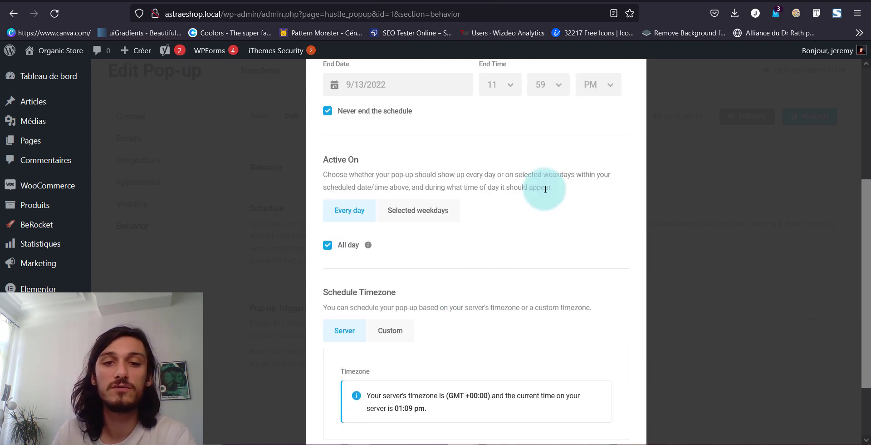
{"action": "scroll", "coordinate": [567, 163], "scroll_direction": "up", "scroll_amount": 5}
{"action": "left_click", "coordinate": [621, 94]}
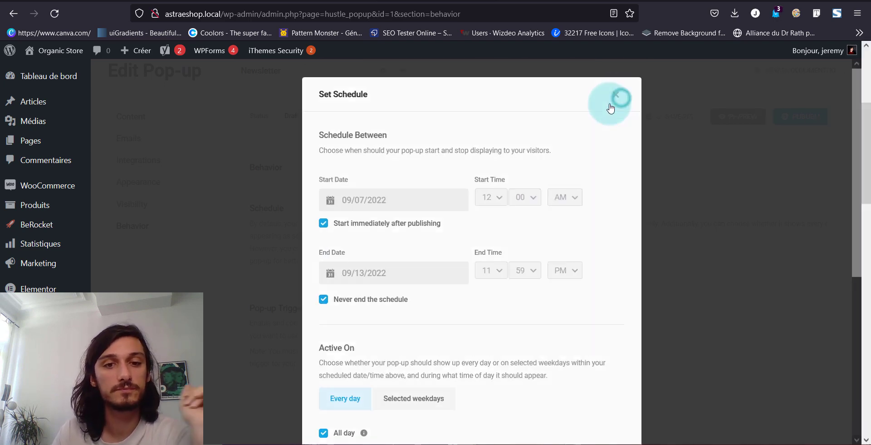
Step: Replace the Time trigger with the Scroll trigger and set it to 33 % of the page scrolled
{"action": "scroll", "coordinate": [453, 213], "scroll_direction": "down", "scroll_amount": 3}
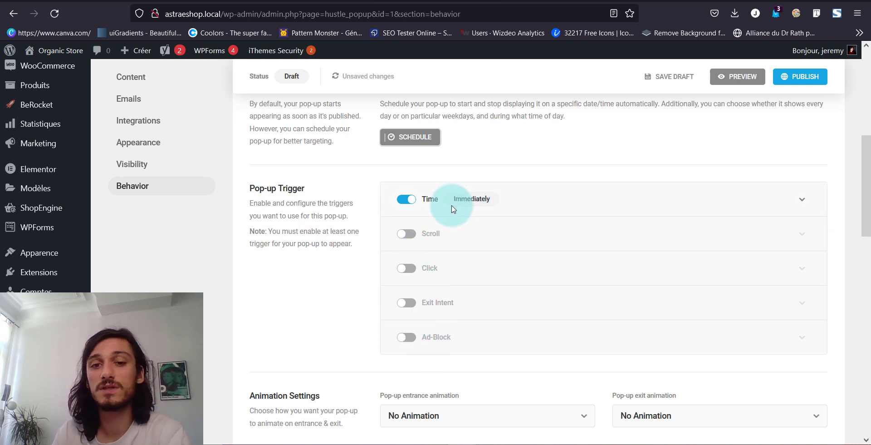
{"action": "left_click", "coordinate": [406, 233]}
{"action": "left_click", "coordinate": [406, 198]}
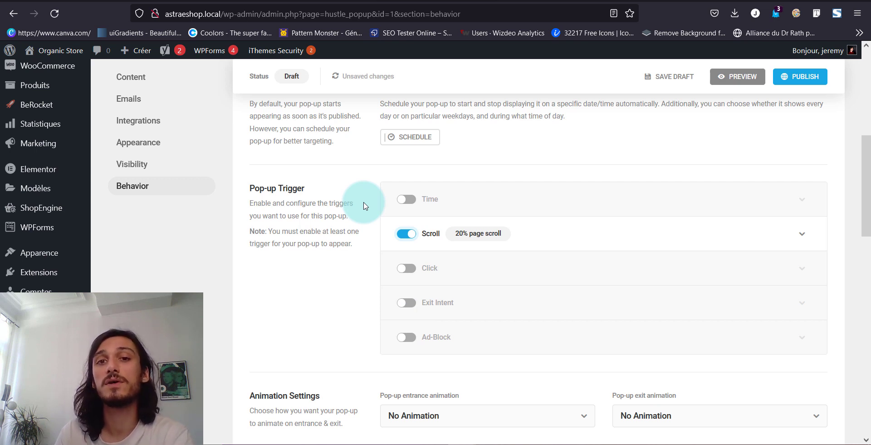
{"action": "left_click", "coordinate": [499, 236]}
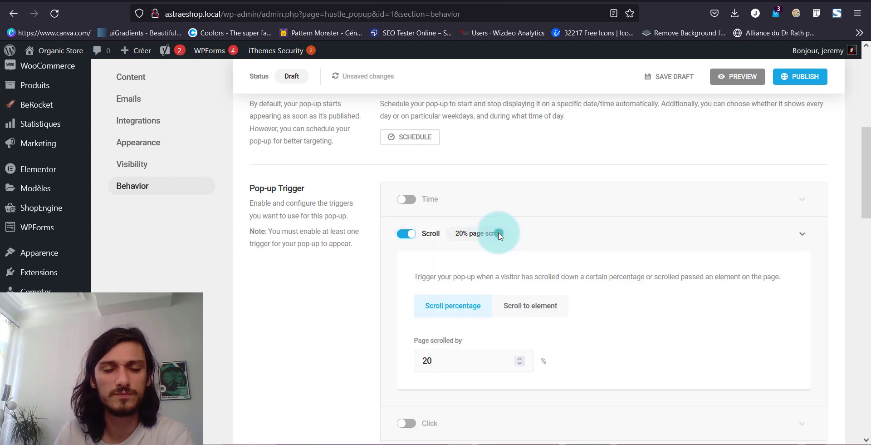
{"action": "double_click", "coordinate": [451, 359]}
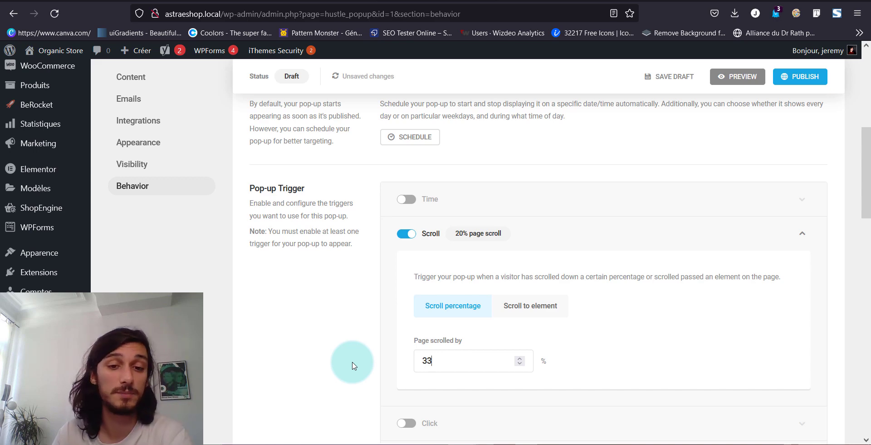
{"action": "key", "text": "Return"}
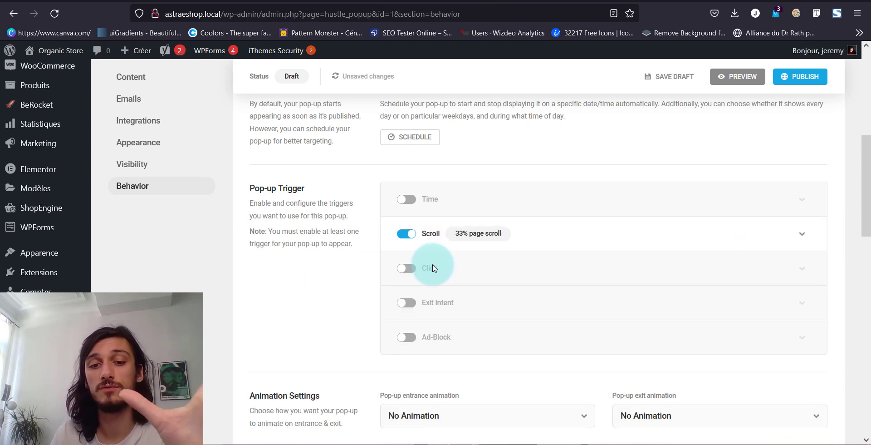
Step: Set the pop-up's entrance animation to Slide In Left
{"action": "scroll", "coordinate": [433, 267], "scroll_direction": "down", "scroll_amount": 1}
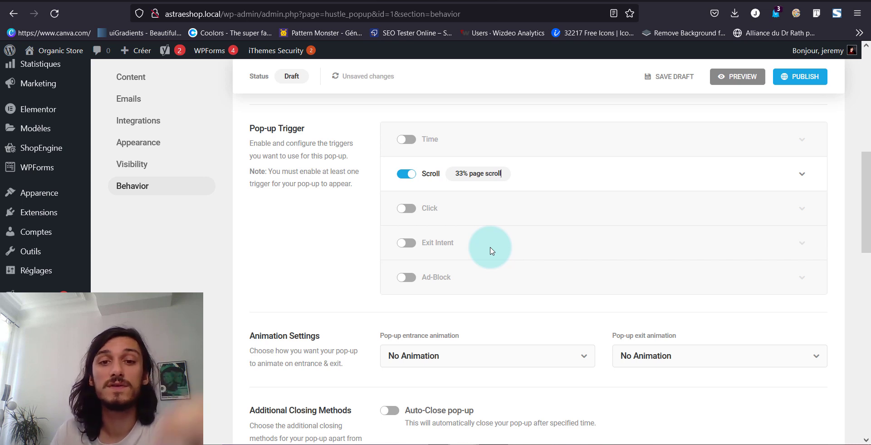
{"action": "scroll", "coordinate": [493, 250], "scroll_direction": "down", "scroll_amount": 1}
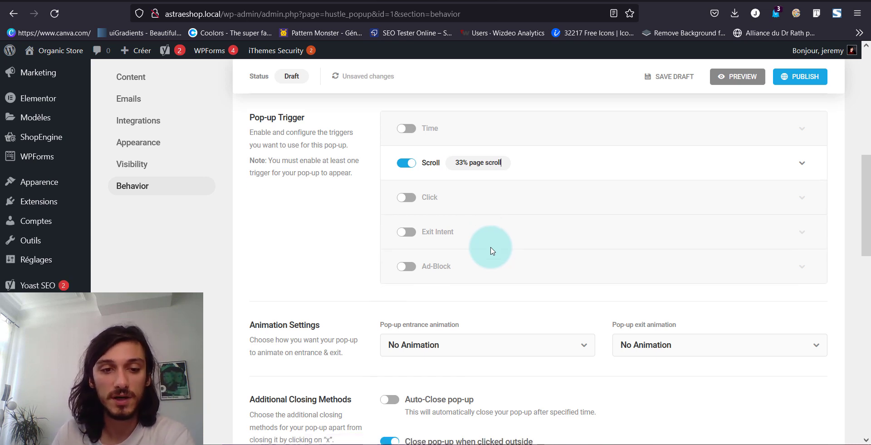
{"action": "left_click", "coordinate": [488, 299]}
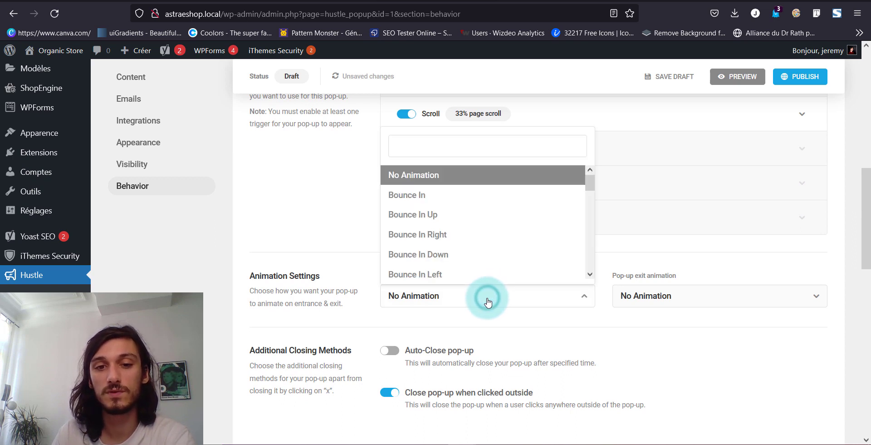
{"action": "scroll", "coordinate": [451, 272], "scroll_direction": "down", "scroll_amount": 3}
{"action": "scroll", "coordinate": [455, 239], "scroll_direction": "down", "scroll_amount": 3}
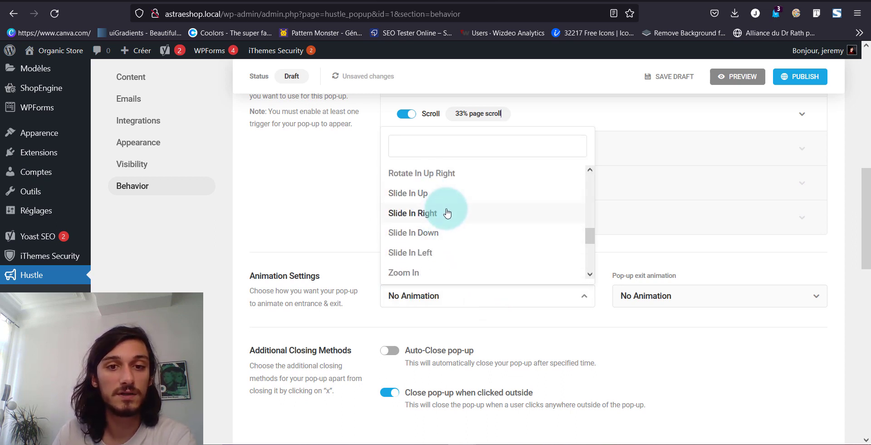
{"action": "left_click", "coordinate": [450, 252]}
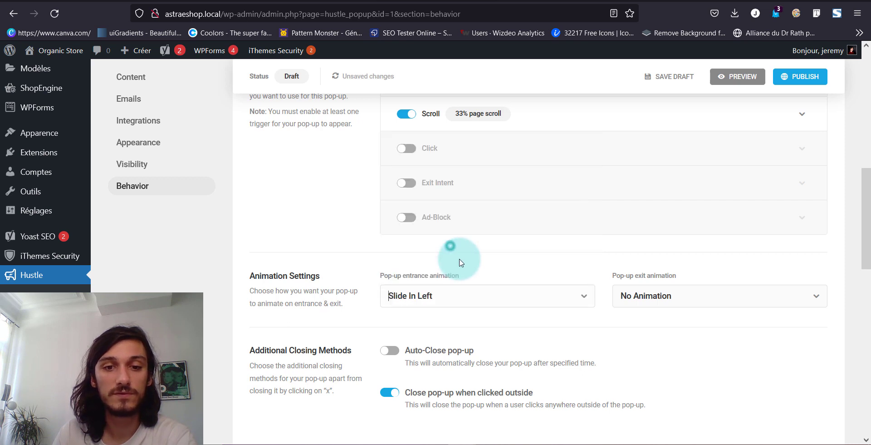
Step: Set the pop-up's exit animation to Zoom Out
{"action": "left_click", "coordinate": [679, 299]}
{"action": "scroll", "coordinate": [661, 258], "scroll_direction": "down", "scroll_amount": 10}
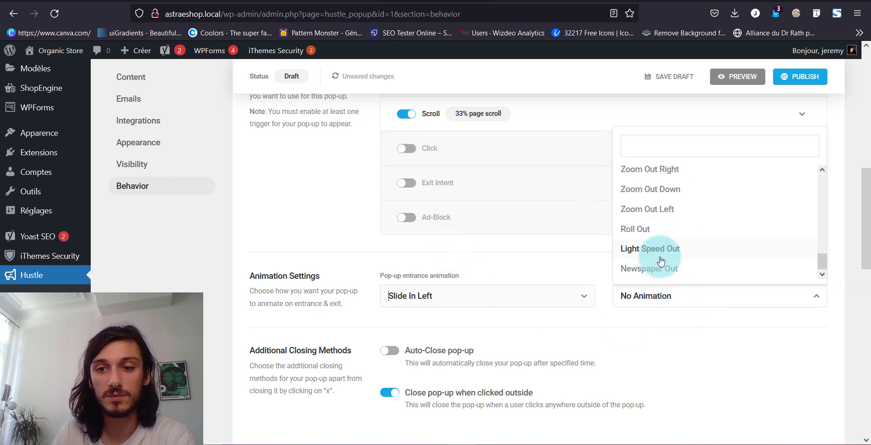
{"action": "left_click", "coordinate": [668, 248]}
Step: Disable closing the pop-up when clicked outside, and keep the closing behavior at Keep showing this pop-up
{"action": "scroll", "coordinate": [356, 278], "scroll_direction": "down", "scroll_amount": 4}
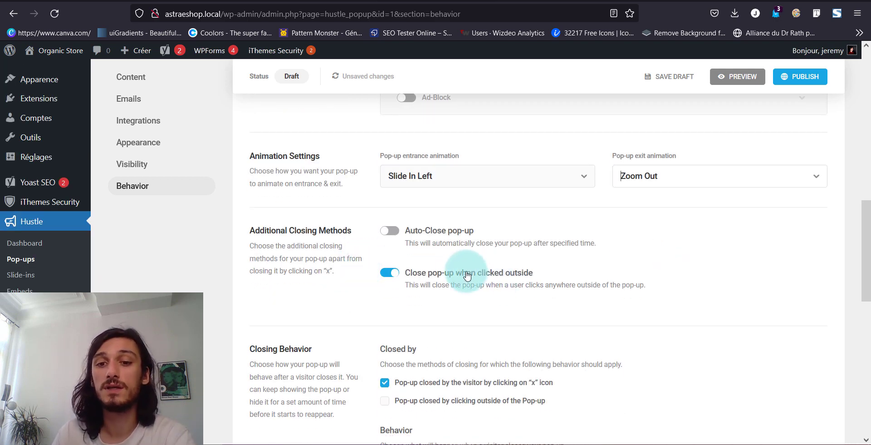
{"action": "left_click", "coordinate": [391, 280]}
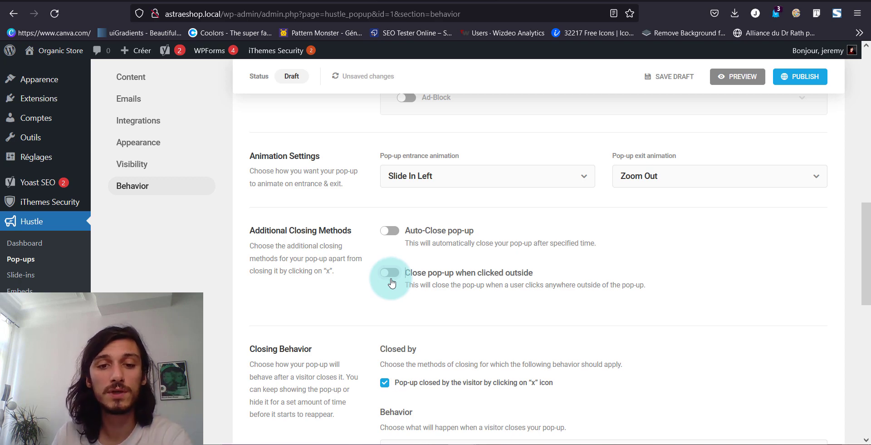
{"action": "scroll", "coordinate": [392, 282], "scroll_direction": "down", "scroll_amount": 4}
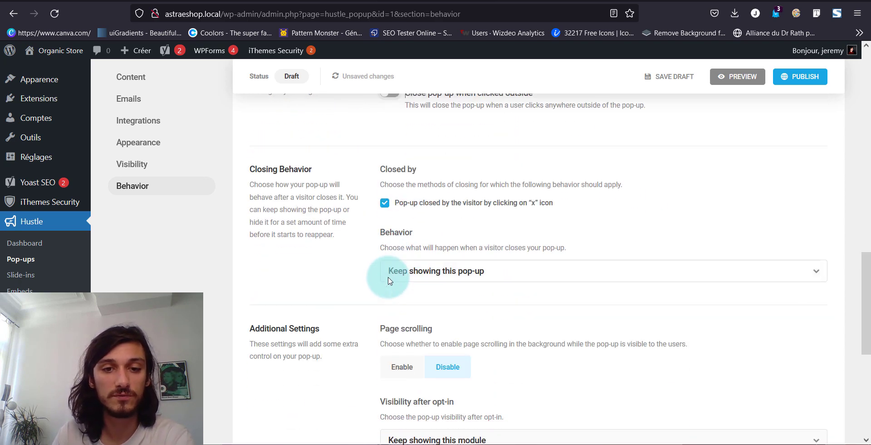
{"action": "left_click", "coordinate": [485, 268]}
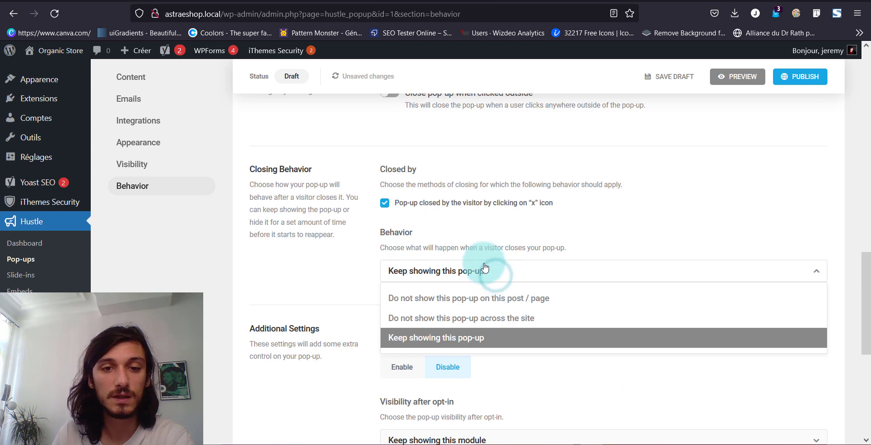
{"action": "left_click", "coordinate": [485, 269]}
Step: Publish the newsletter pop-up, keeping the Additional Settings at their defaults
{"action": "scroll", "coordinate": [381, 272], "scroll_direction": "down", "scroll_amount": 3}
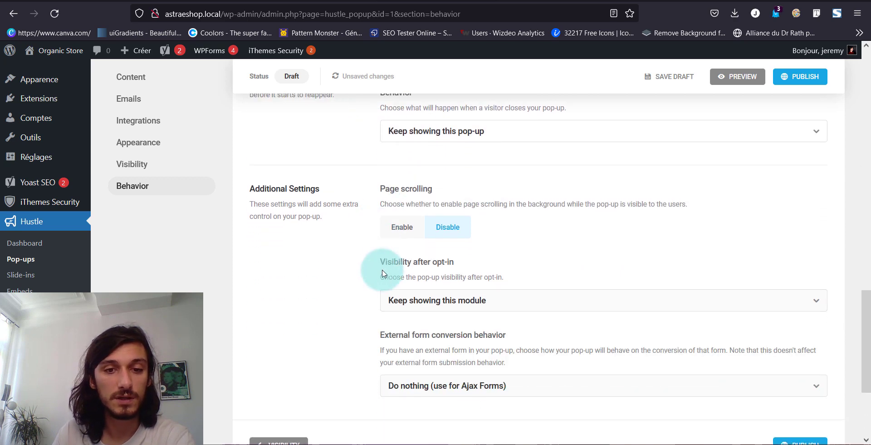
{"action": "scroll", "coordinate": [382, 273], "scroll_direction": "down", "scroll_amount": 3}
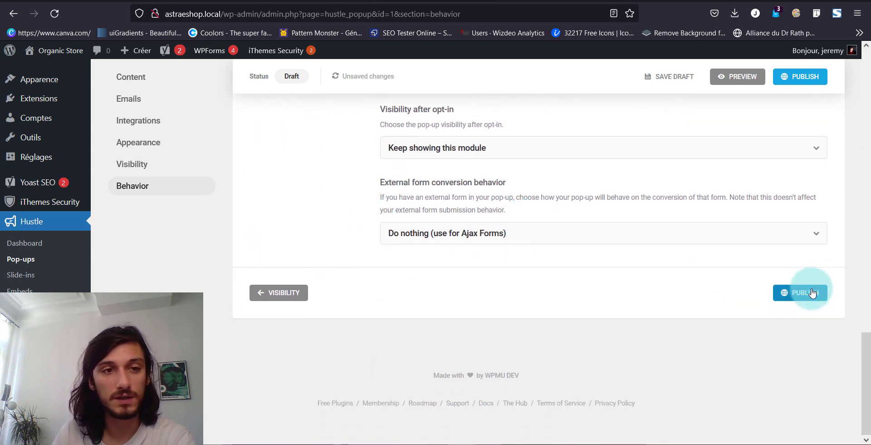
{"action": "left_click", "coordinate": [812, 293]}
{"action": "left_click", "coordinate": [17, 266]}
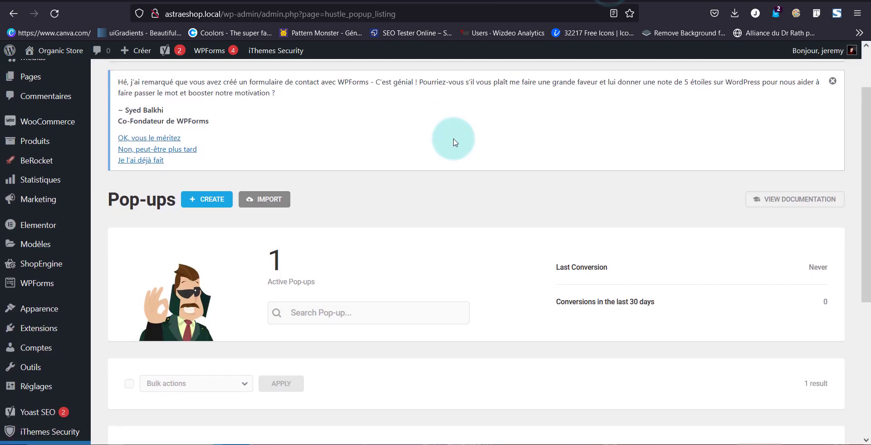
Step: Open the storefront home page and browse down to the product sections to trigger the newsletter pop-up
{"action": "scroll", "coordinate": [408, 145], "scroll_direction": "down", "scroll_amount": 3}
{"action": "scroll", "coordinate": [273, 163], "scroll_direction": "down", "scroll_amount": 2}
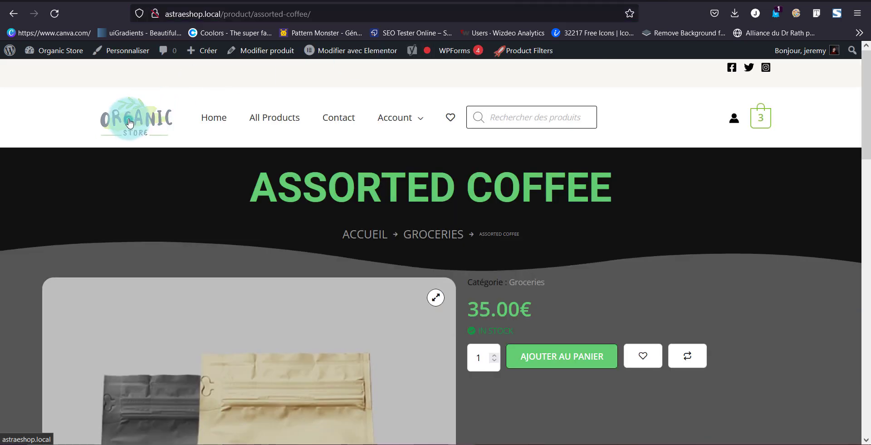
{"action": "left_click", "coordinate": [134, 119]}
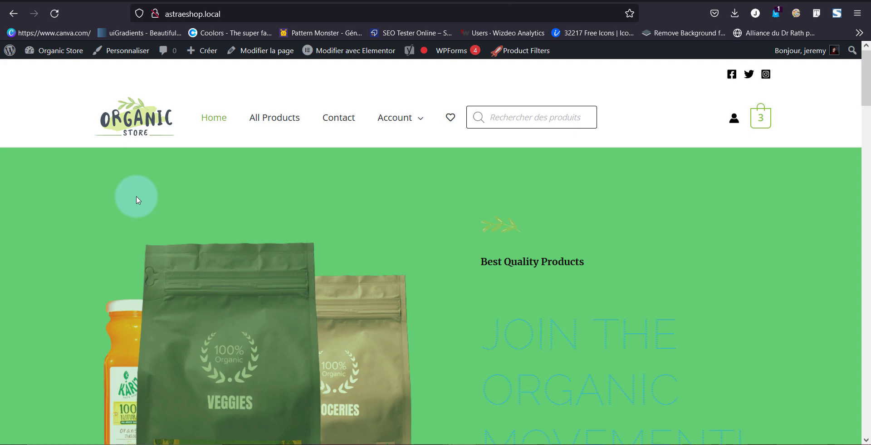
{"action": "scroll", "coordinate": [159, 227], "scroll_direction": "down", "scroll_amount": 4}
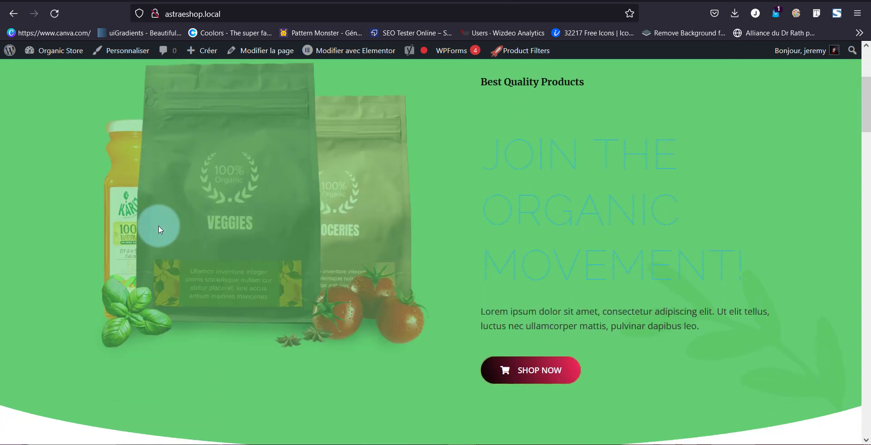
{"action": "scroll", "coordinate": [158, 226], "scroll_direction": "down", "scroll_amount": 14}
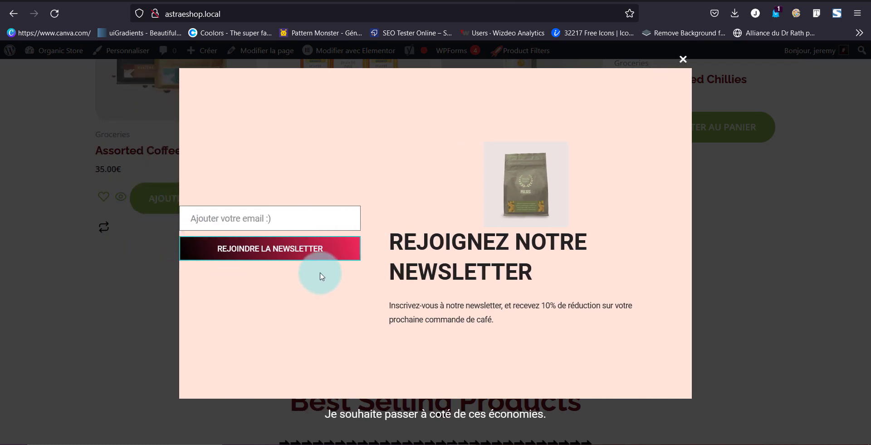
Step: Test how the newsletter pop-up behaves on the storefront by closing it and returning to the page
{"action": "left_click", "coordinate": [289, 158]}
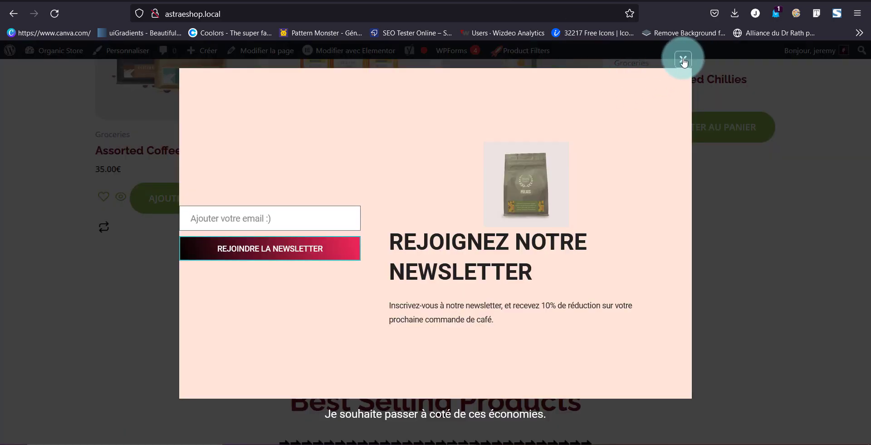
{"action": "left_click", "coordinate": [676, 55]}
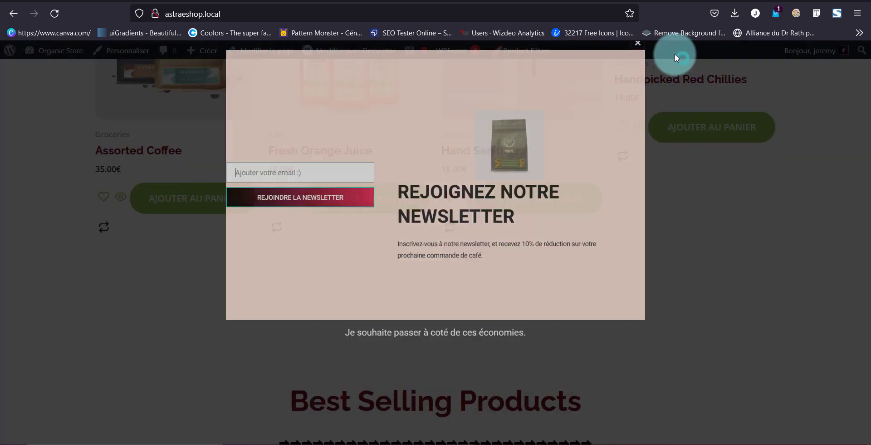
{"action": "scroll", "coordinate": [389, 288], "scroll_direction": "up", "scroll_amount": 5}
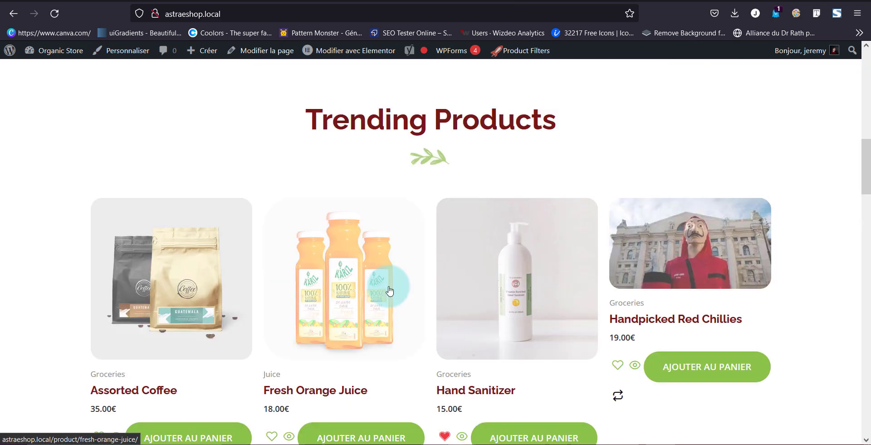
{"action": "scroll", "coordinate": [389, 289], "scroll_direction": "up", "scroll_amount": 5}
Step: Create a new Hustle pop-up named Exit with the Informational type
{"action": "scroll", "coordinate": [296, 391], "scroll_direction": "down", "scroll_amount": 5}
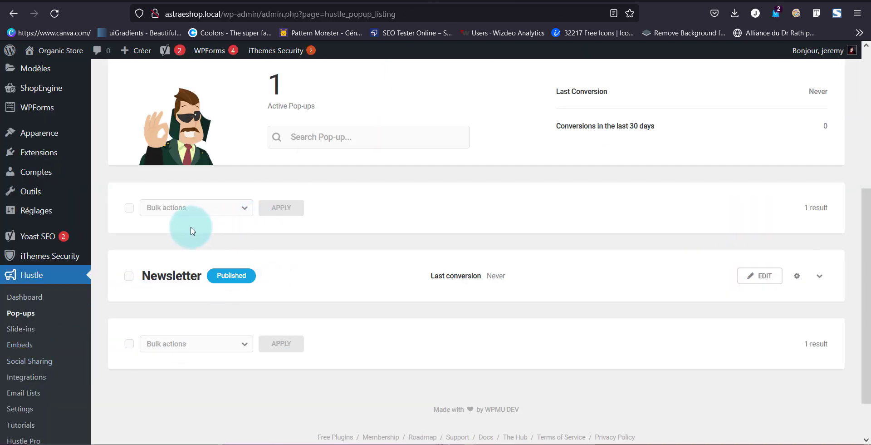
{"action": "scroll", "coordinate": [190, 230], "scroll_direction": "up", "scroll_amount": 3}
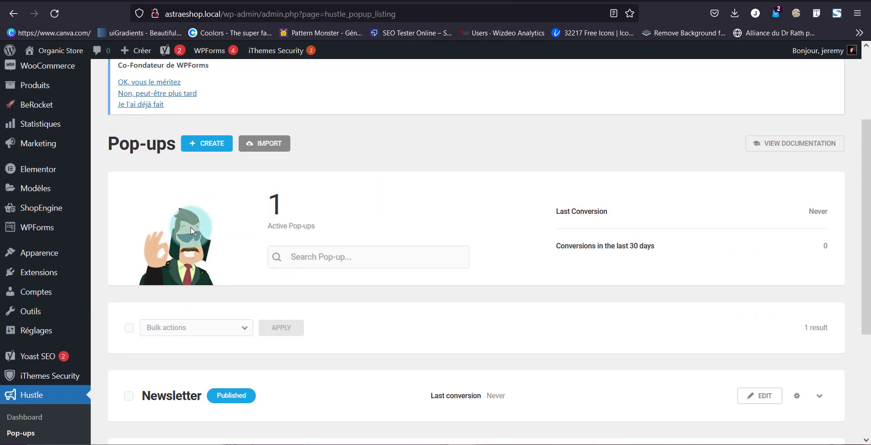
{"action": "left_click", "coordinate": [210, 146]}
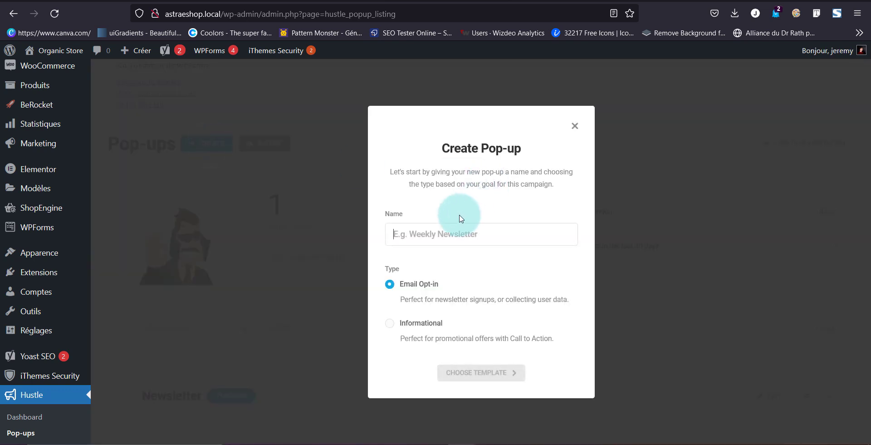
{"action": "left_click", "coordinate": [452, 225]}
{"action": "type", "text": "Exit"}
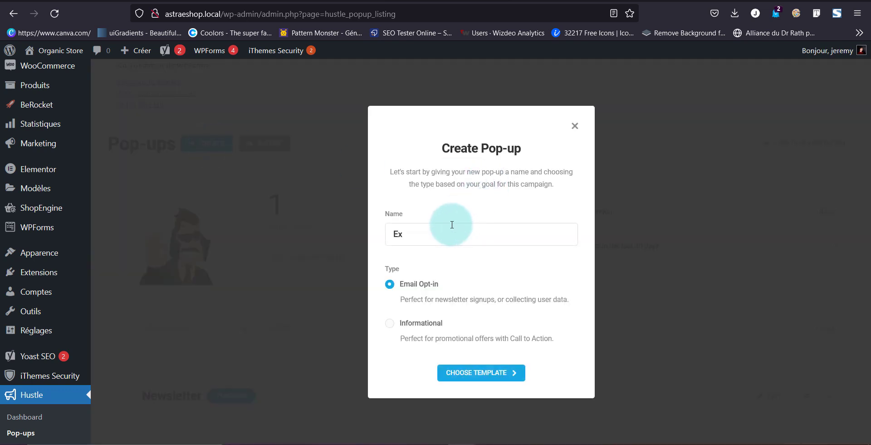
{"action": "left_click", "coordinate": [387, 323]}
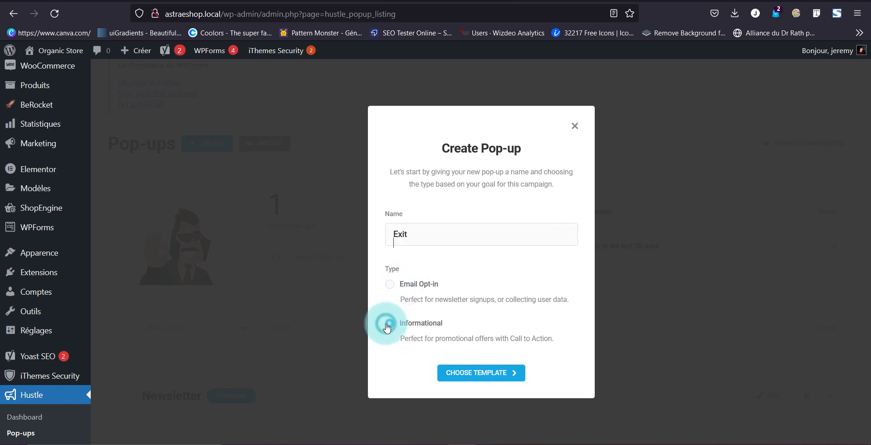
{"action": "left_click", "coordinate": [471, 375]}
Step: Choose the Spring Sale template for the new pop-up
{"action": "scroll", "coordinate": [490, 297], "scroll_direction": "down", "scroll_amount": 2}
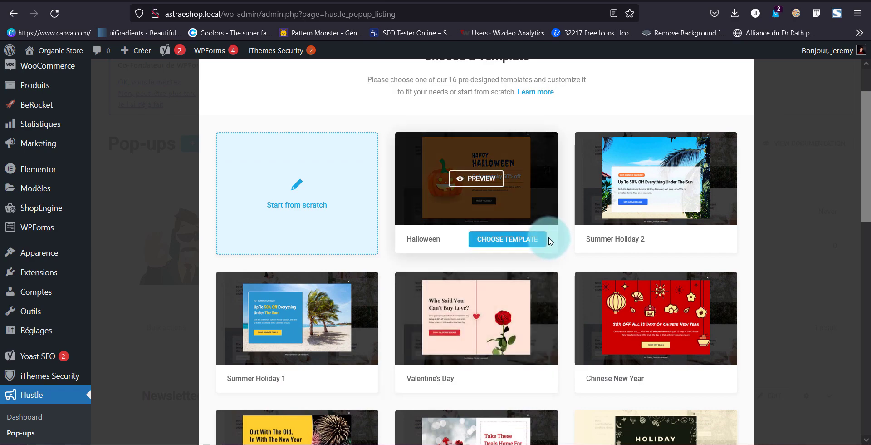
{"action": "scroll", "coordinate": [550, 240], "scroll_direction": "down", "scroll_amount": 3}
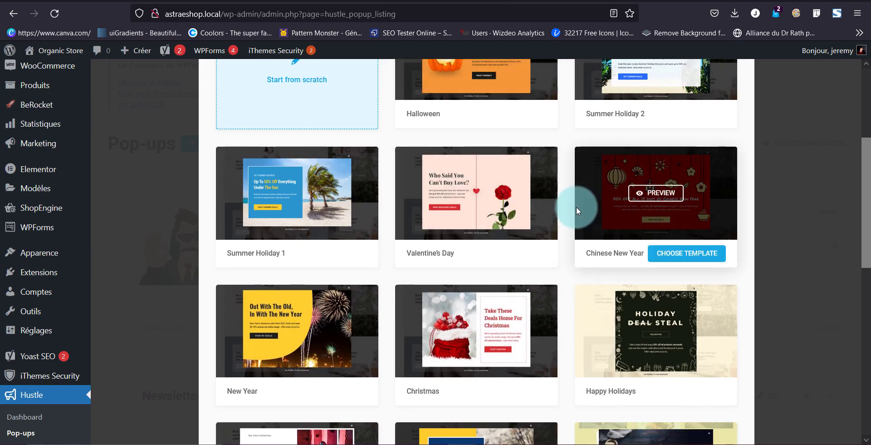
{"action": "scroll", "coordinate": [515, 237], "scroll_direction": "down", "scroll_amount": 3}
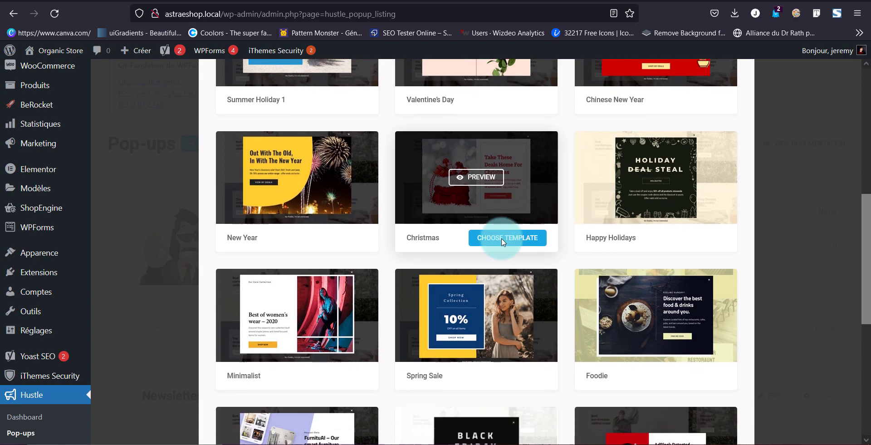
{"action": "scroll", "coordinate": [502, 241], "scroll_direction": "down", "scroll_amount": 2}
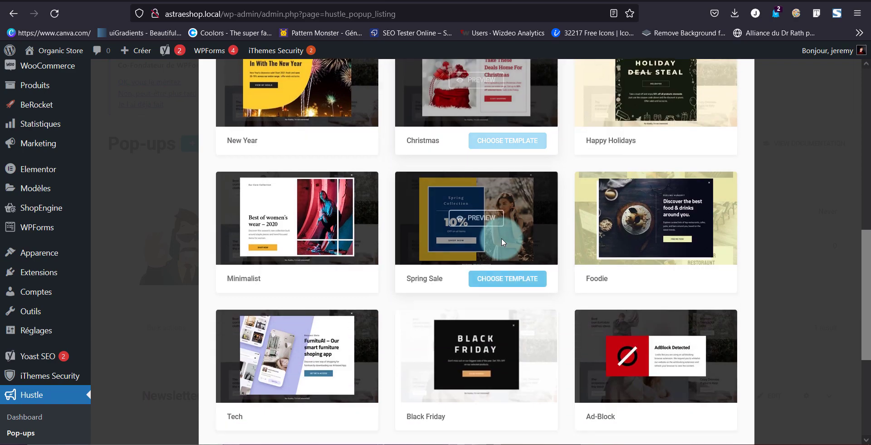
{"action": "left_click", "coordinate": [500, 281]}
Step: Replace the pop-up's background image with the green leaves picture from the media library
{"action": "scroll", "coordinate": [327, 248], "scroll_direction": "down", "scroll_amount": 4}
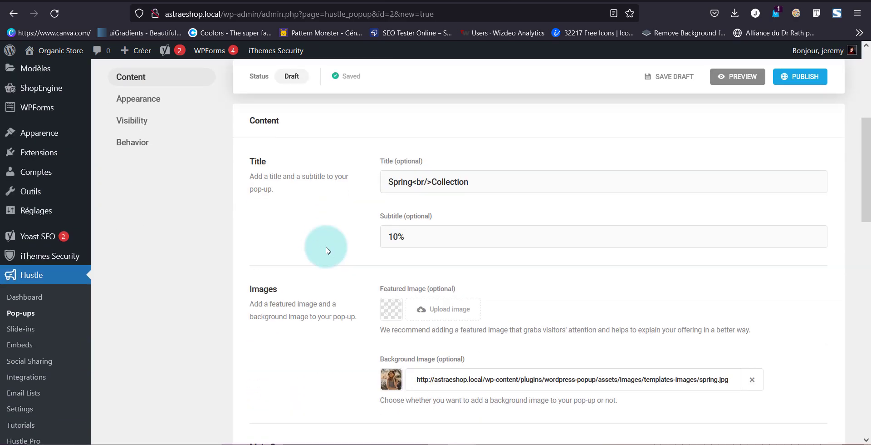
{"action": "scroll", "coordinate": [327, 250], "scroll_direction": "down", "scroll_amount": 2}
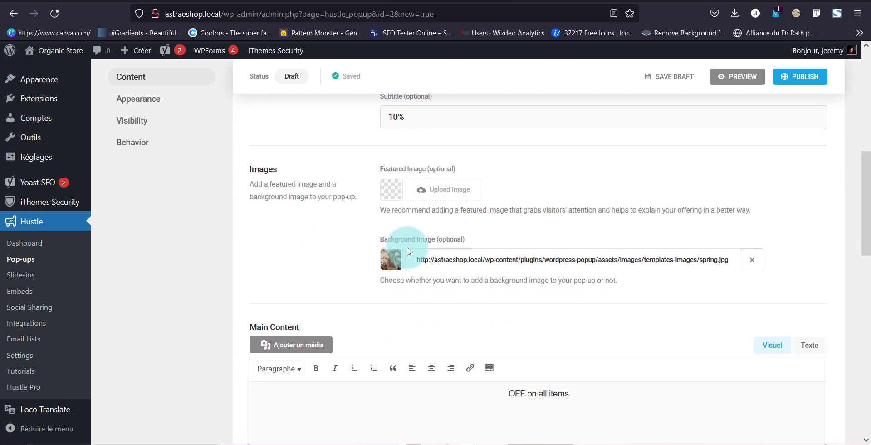
{"action": "left_click", "coordinate": [752, 260]}
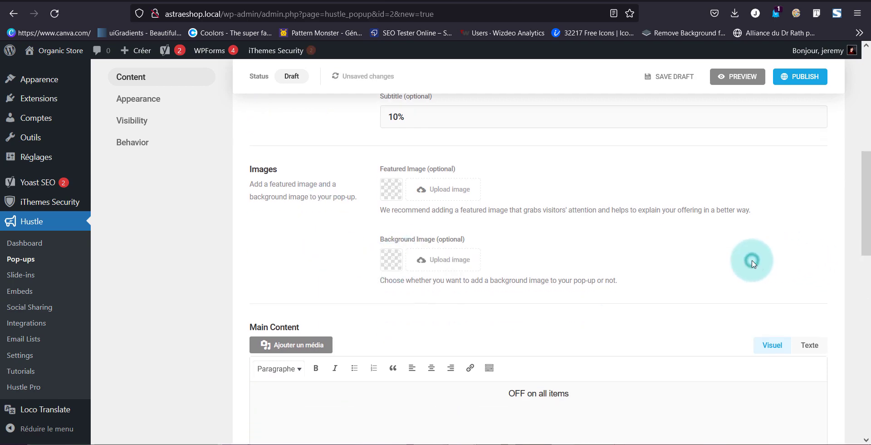
{"action": "left_click", "coordinate": [459, 263]}
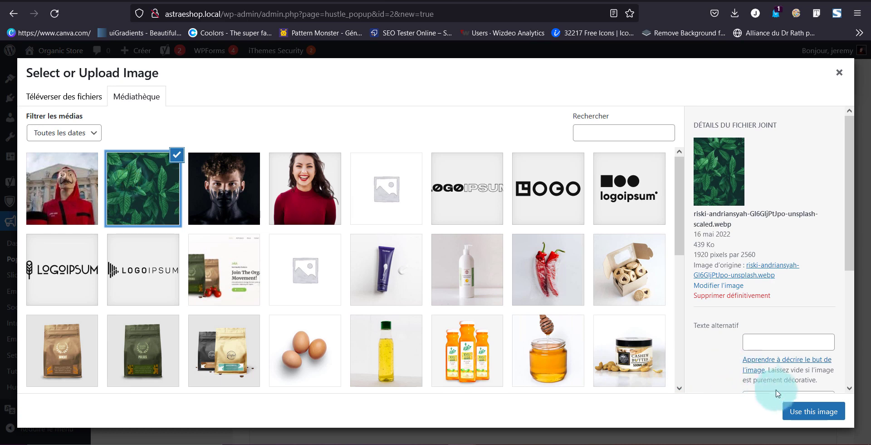
{"action": "left_click", "coordinate": [792, 411]}
Step: Change the pop-up's title to "Offre découverte"
{"action": "scroll", "coordinate": [622, 314], "scroll_direction": "up", "scroll_amount": 4}
{"action": "double_click", "coordinate": [450, 301]}
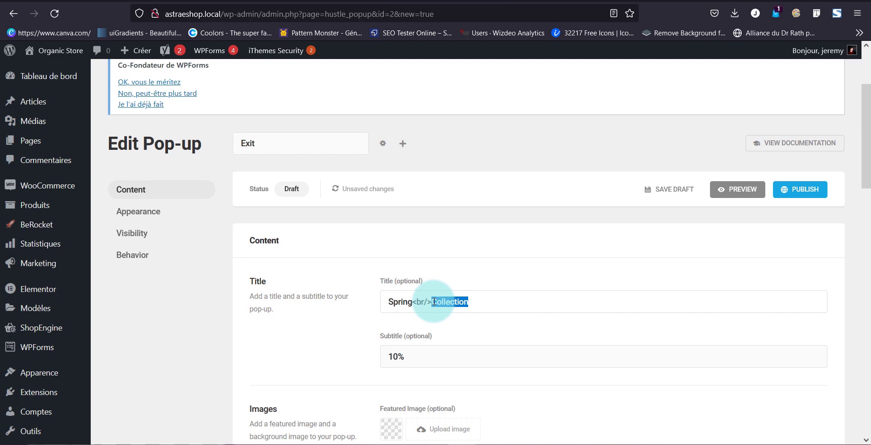
{"action": "type", "text": "Offre découverte"}
Step: Replace the main content text with a French line starting "Sur nos meilleurs"
{"action": "scroll", "coordinate": [434, 301], "scroll_direction": "down", "scroll_amount": 10}
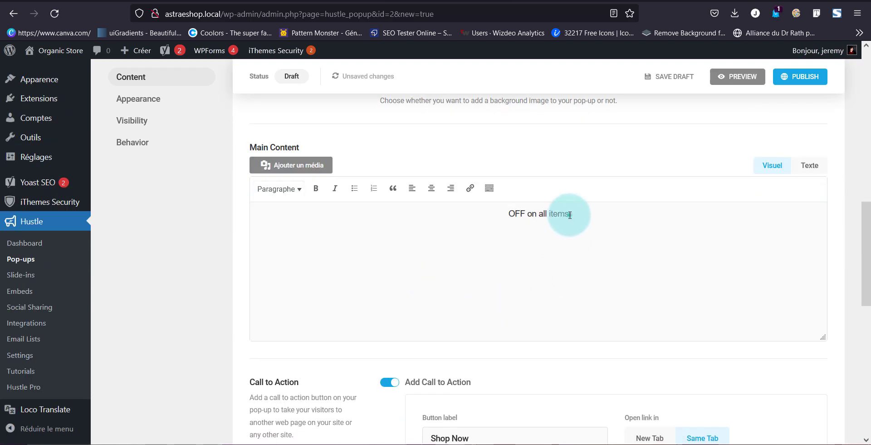
{"action": "left_click_drag", "start_coordinate": [570, 215], "coordinate": [508, 215]}
{"action": "type", "text": "Sur"}
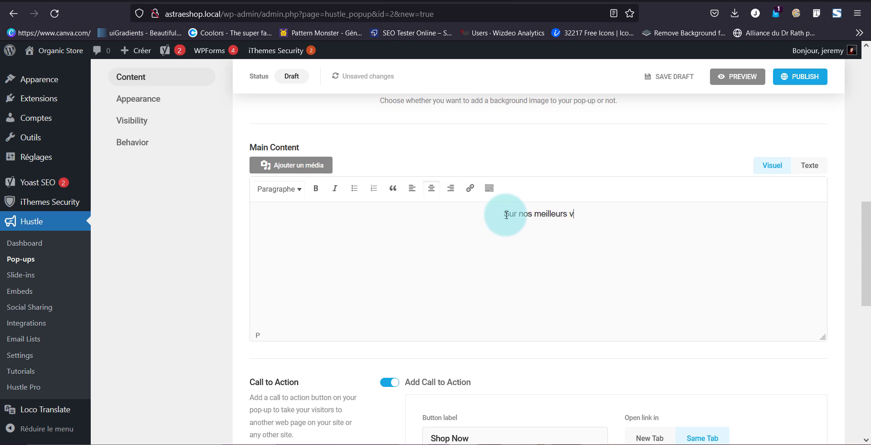
{"action": "scroll", "coordinate": [506, 214], "scroll_direction": "down", "scroll_amount": 4}
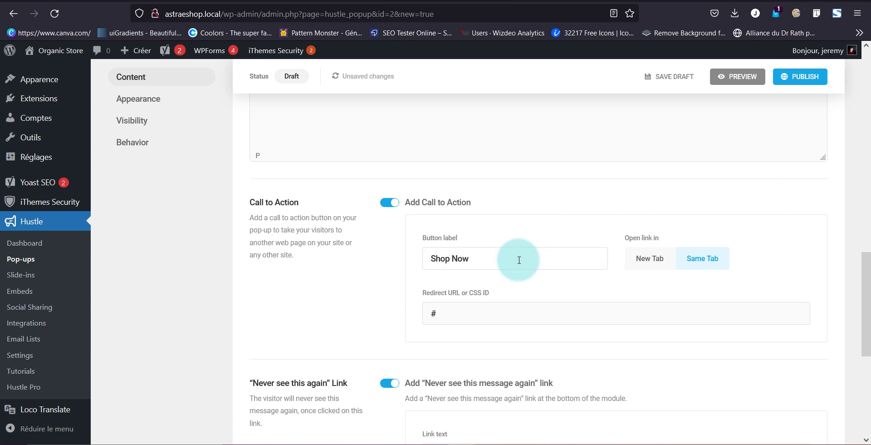
{"action": "left_click_drag", "start_coordinate": [519, 259], "coordinate": [376, 255]}
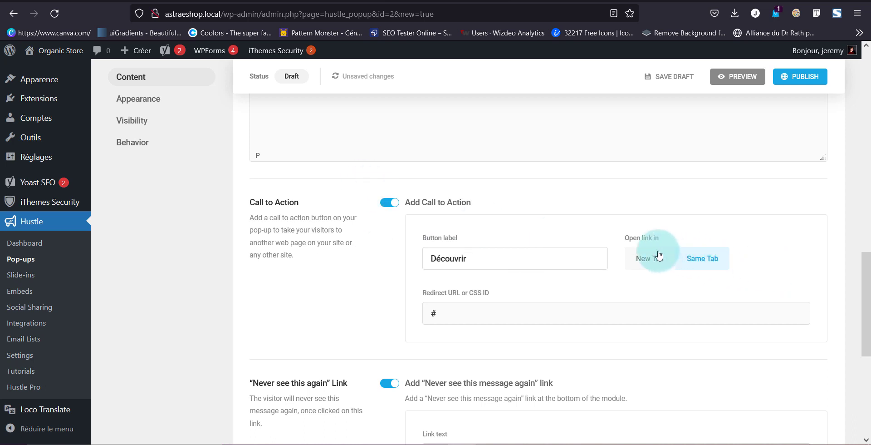
{"action": "left_click_drag", "start_coordinate": [512, 309], "coordinate": [425, 297]}
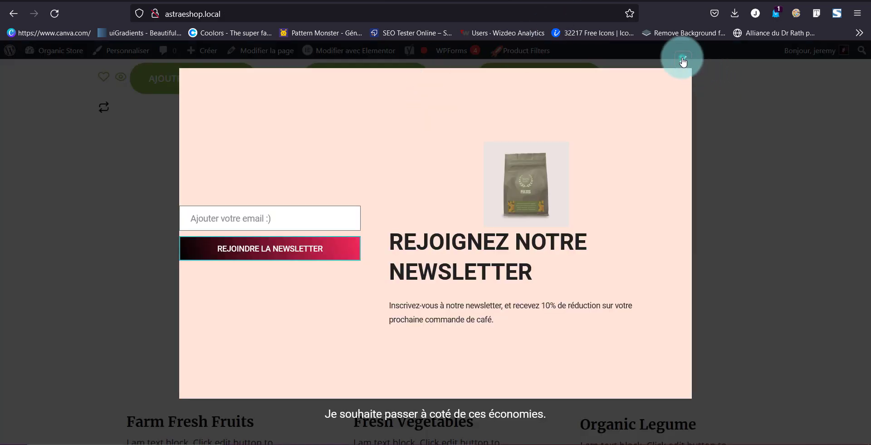
{"action": "left_click", "coordinate": [683, 59]}
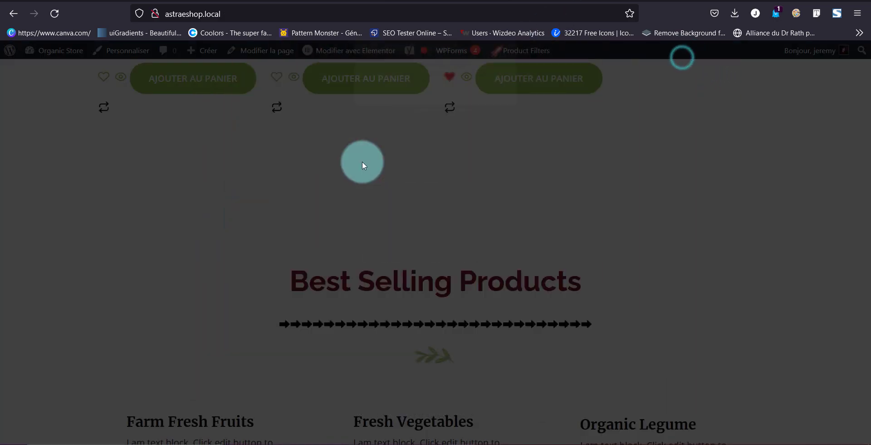
{"action": "scroll", "coordinate": [362, 162], "scroll_direction": "up", "scroll_amount": 10}
{"action": "scroll", "coordinate": [362, 164], "scroll_direction": "up", "scroll_amount": 6}
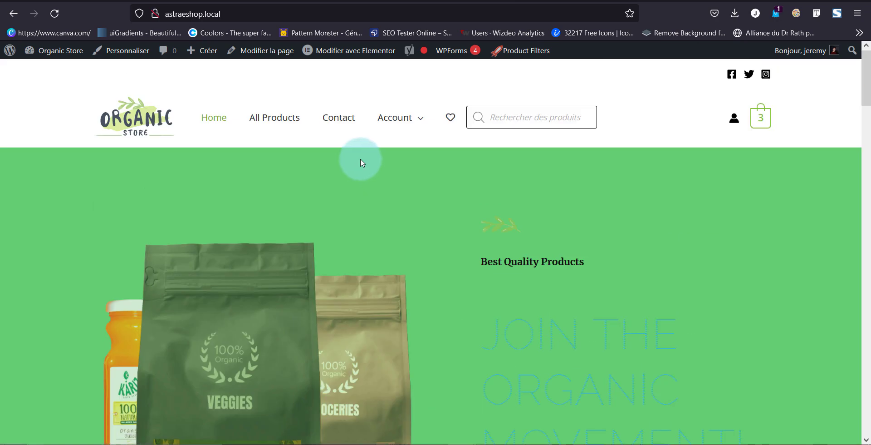
{"action": "left_click", "coordinate": [282, 119]}
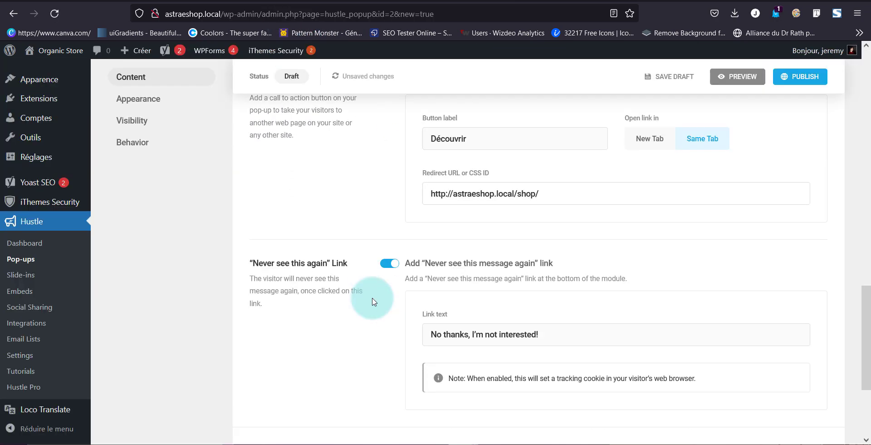
Step: Set the text of the "Never see this again" link to "Je ne suis pas intéréssé"
{"action": "scroll", "coordinate": [370, 297], "scroll_direction": "down", "scroll_amount": 4}
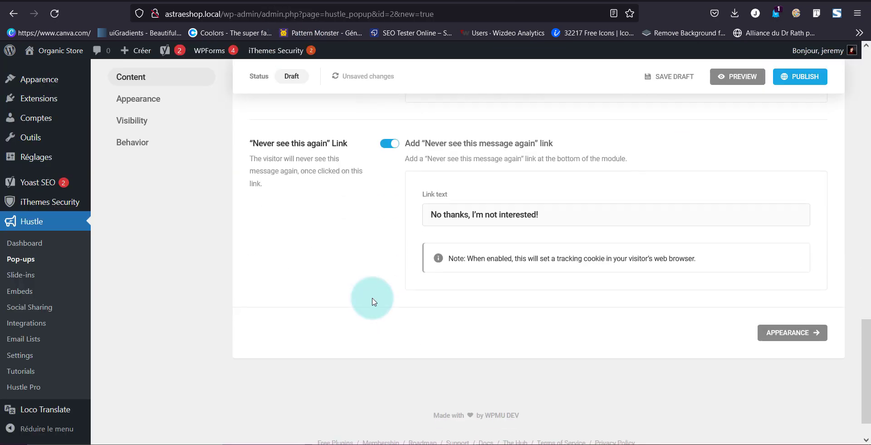
{"action": "left_click_drag", "start_coordinate": [543, 220], "coordinate": [378, 216]}
{"action": "type", "text": "Je ne suis pas intéréssé"}
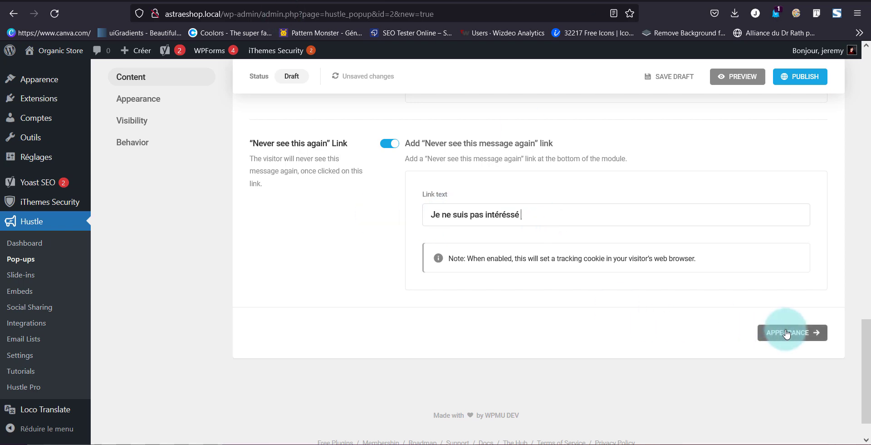
Step: Open the Exit pop-up's Appearance settings and set the desktop layout to Default
{"action": "scroll", "coordinate": [640, 240], "scroll_direction": "up", "scroll_amount": 8}
{"action": "scroll", "coordinate": [634, 253], "scroll_direction": "down", "scroll_amount": 10}
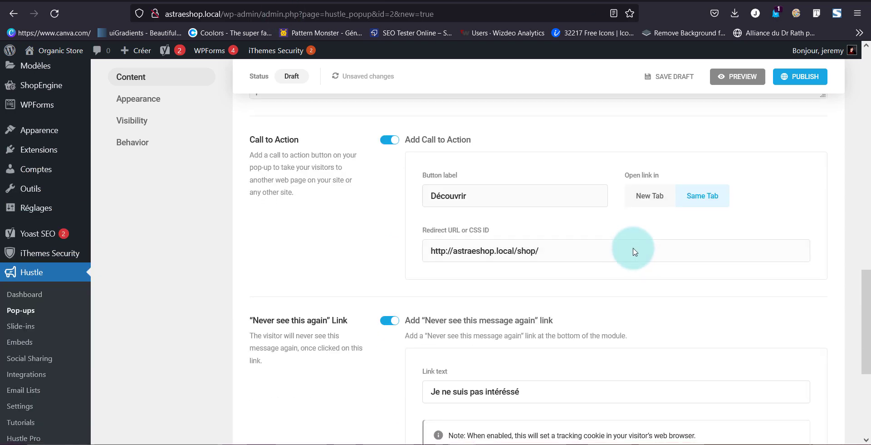
{"action": "left_click", "coordinate": [792, 293]}
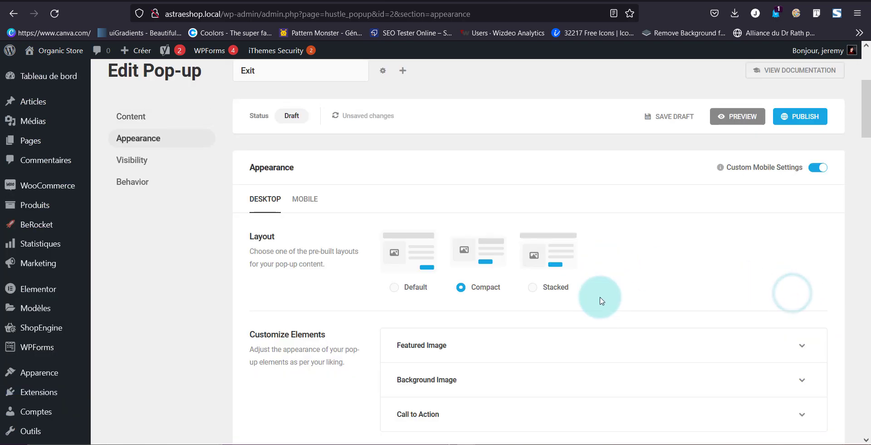
{"action": "left_click", "coordinate": [391, 291]}
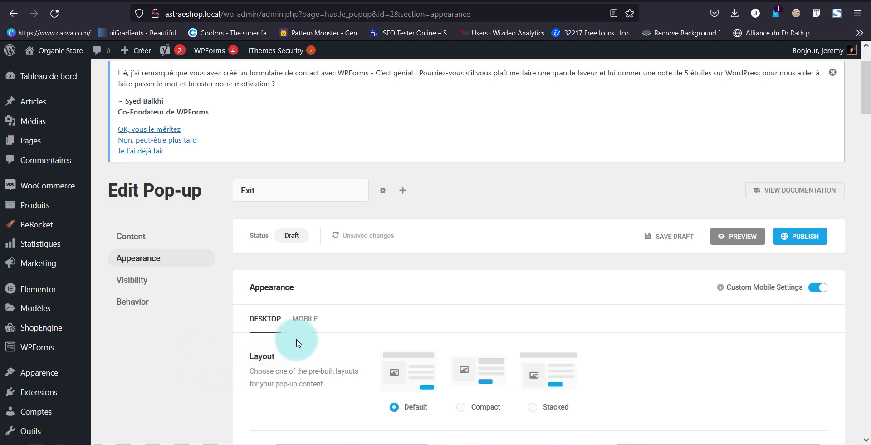
{"action": "scroll", "coordinate": [308, 324], "scroll_direction": "down", "scroll_amount": 4}
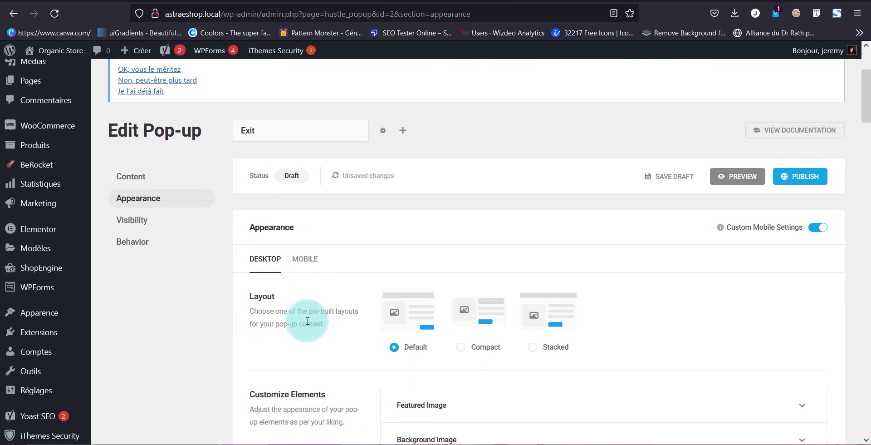
Step: Set the Exit pop-up's custom width to 80 % in the desktop appearance settings
{"action": "scroll", "coordinate": [295, 336], "scroll_direction": "down", "scroll_amount": 1}
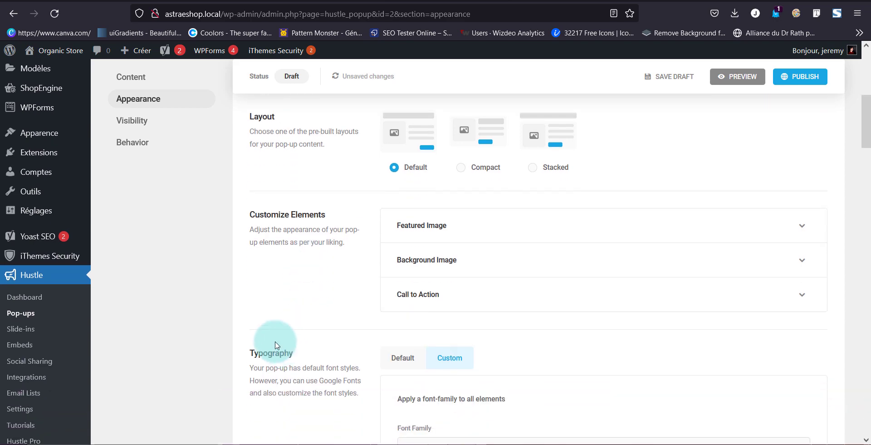
{"action": "left_click", "coordinate": [451, 295]}
{"action": "left_click", "coordinate": [452, 296]}
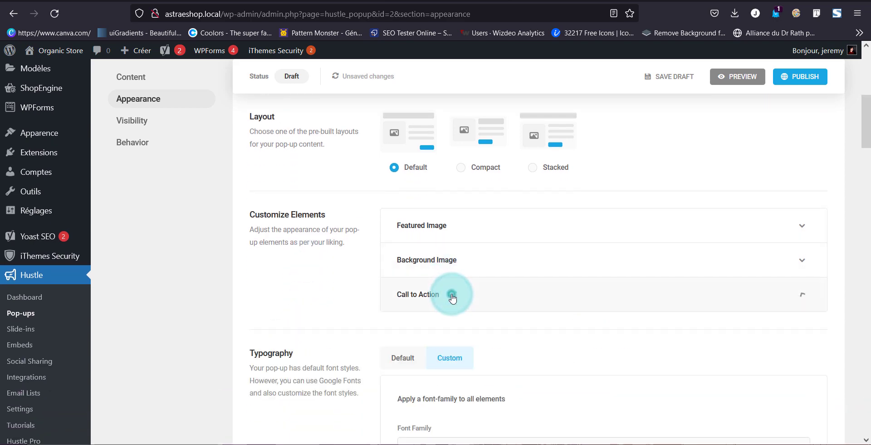
{"action": "scroll", "coordinate": [408, 293], "scroll_direction": "down", "scroll_amount": 3}
{"action": "scroll", "coordinate": [410, 294], "scroll_direction": "down", "scroll_amount": 12}
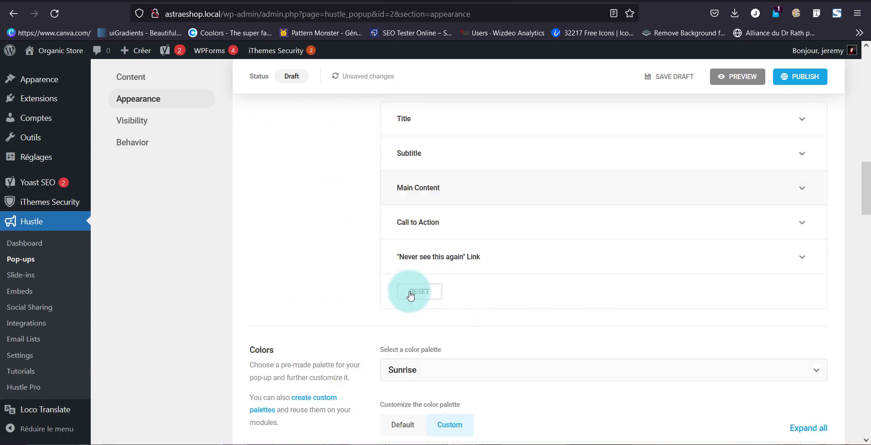
{"action": "scroll", "coordinate": [342, 339], "scroll_direction": "down", "scroll_amount": 15}
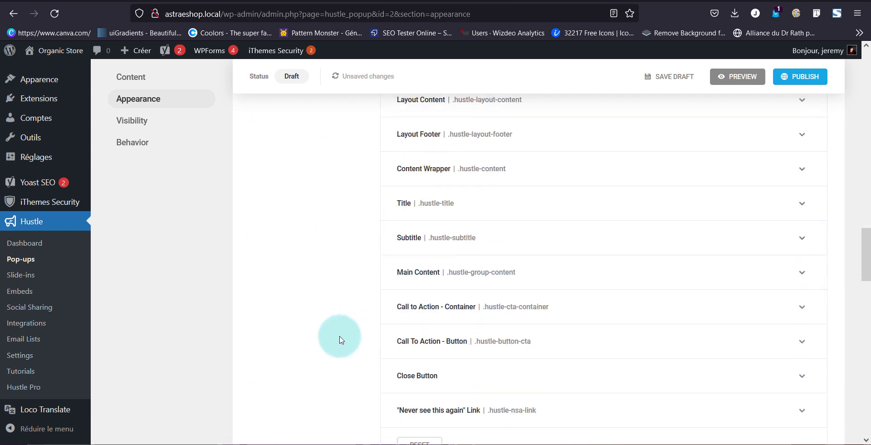
{"action": "scroll", "coordinate": [342, 339], "scroll_direction": "down", "scroll_amount": 8}
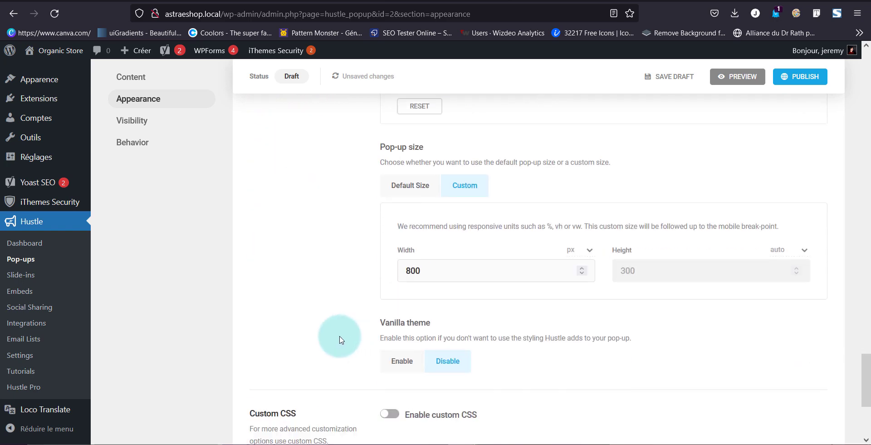
{"action": "left_click", "coordinate": [587, 152]}
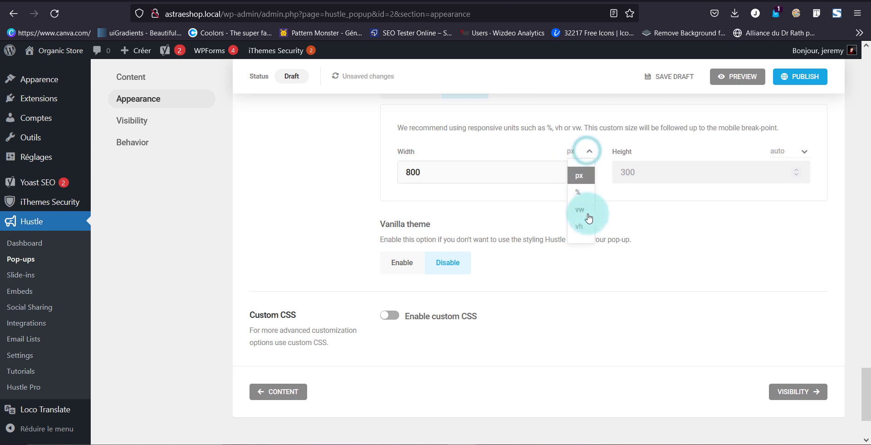
{"action": "left_click", "coordinate": [578, 191]}
{"action": "left_click_drag", "start_coordinate": [495, 175], "coordinate": [363, 187]}
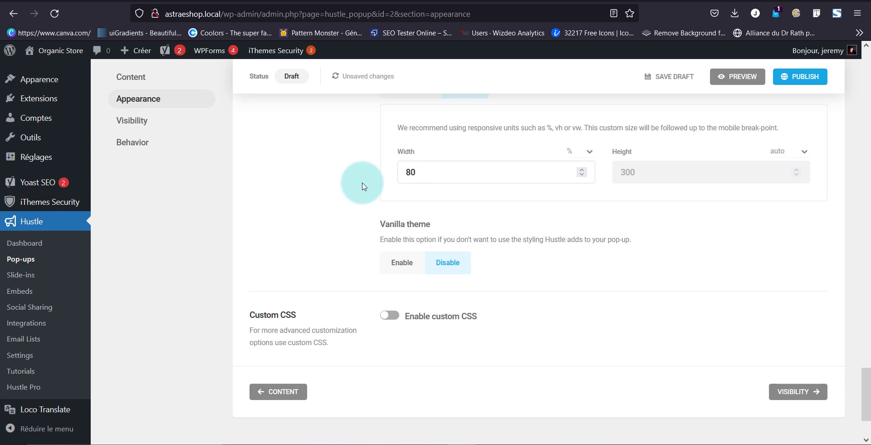
Step: Add a WooCommerce Produits condition to the pop-up's visibility rules, applying to all products
{"action": "left_click", "coordinate": [772, 395]}
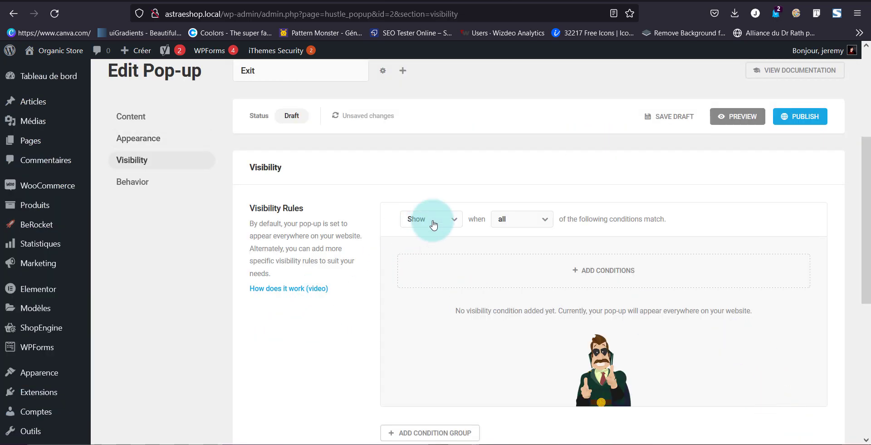
{"action": "left_click", "coordinate": [512, 217]}
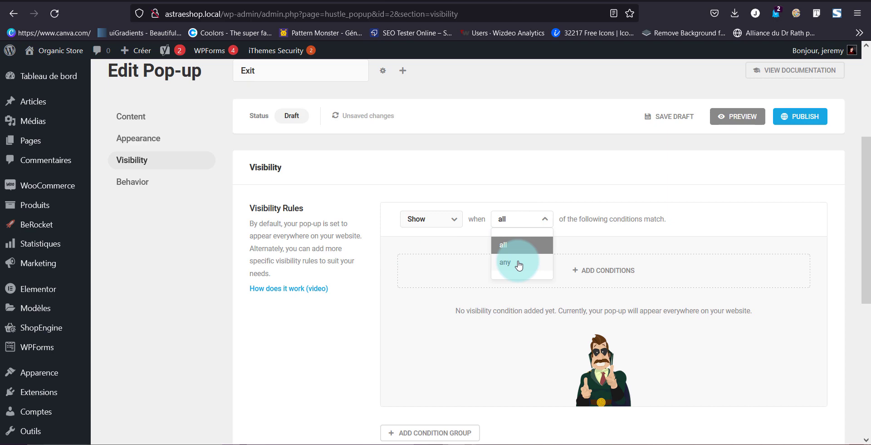
{"action": "left_click", "coordinate": [587, 271]}
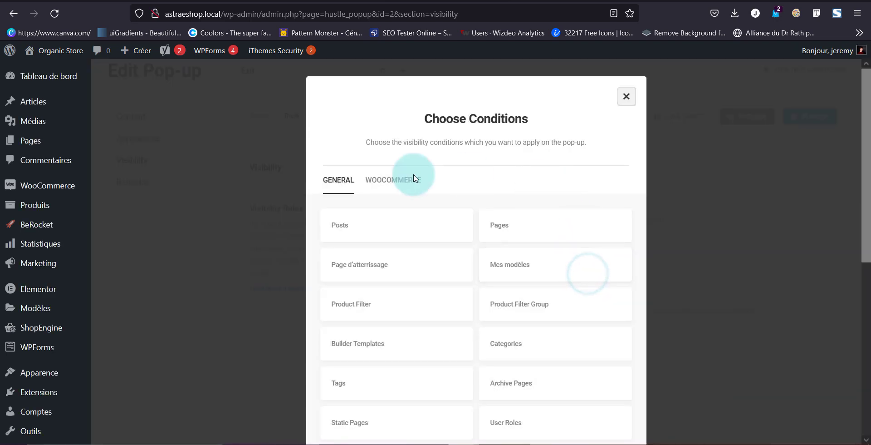
{"action": "left_click", "coordinate": [413, 178]}
{"action": "left_click", "coordinate": [518, 241]}
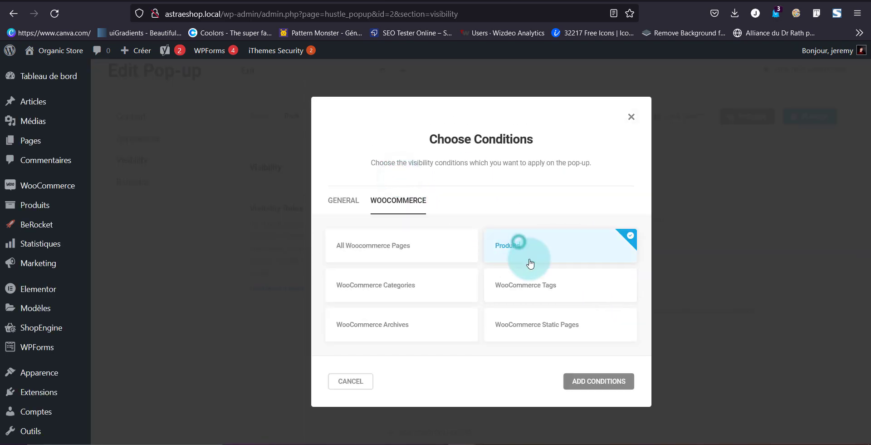
{"action": "left_click", "coordinate": [609, 385]}
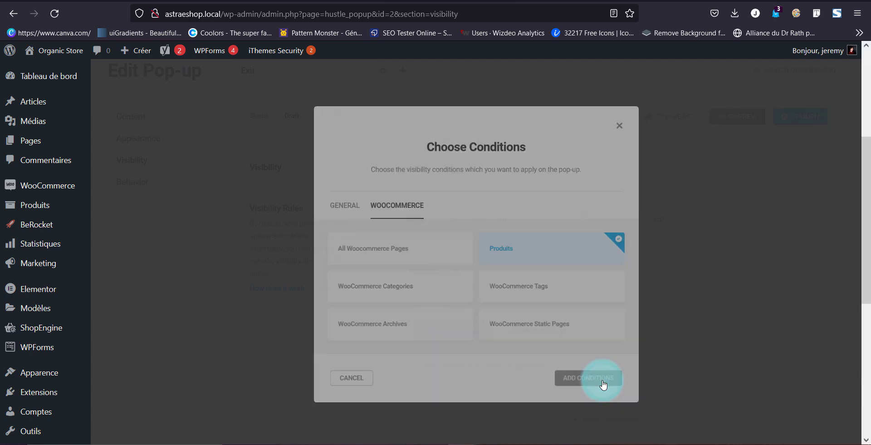
{"action": "scroll", "coordinate": [482, 279], "scroll_direction": "down", "scroll_amount": 4}
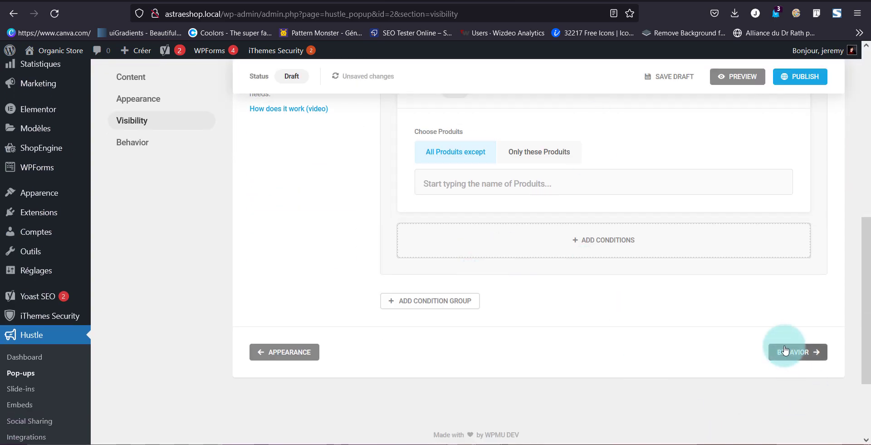
{"action": "scroll", "coordinate": [706, 320], "scroll_direction": "up", "scroll_amount": 1}
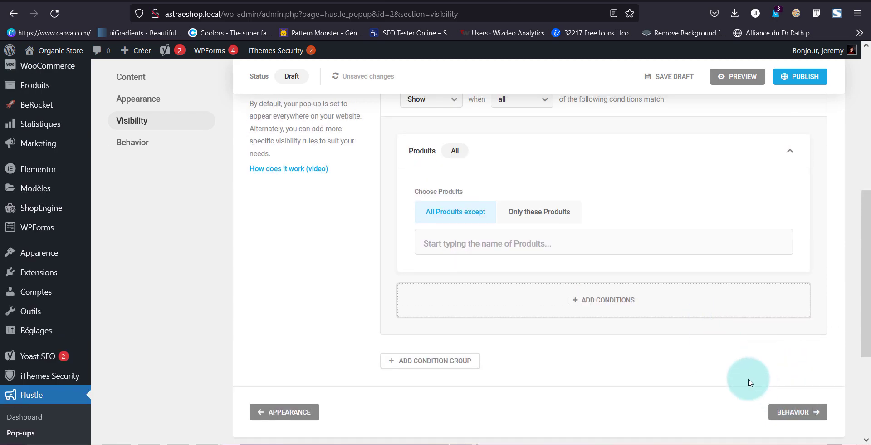
{"action": "scroll", "coordinate": [749, 379], "scroll_direction": "up", "scroll_amount": 3}
{"action": "scroll", "coordinate": [812, 374], "scroll_direction": "down", "scroll_amount": 4}
Step: In the Behavior settings, turn off the Time trigger and enable the Exit Intent trigger
{"action": "left_click", "coordinate": [799, 352]}
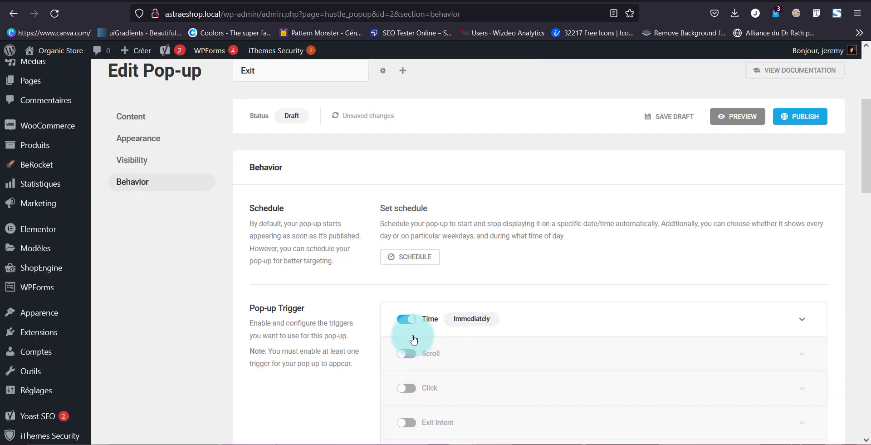
{"action": "scroll", "coordinate": [408, 409], "scroll_direction": "down", "scroll_amount": 1}
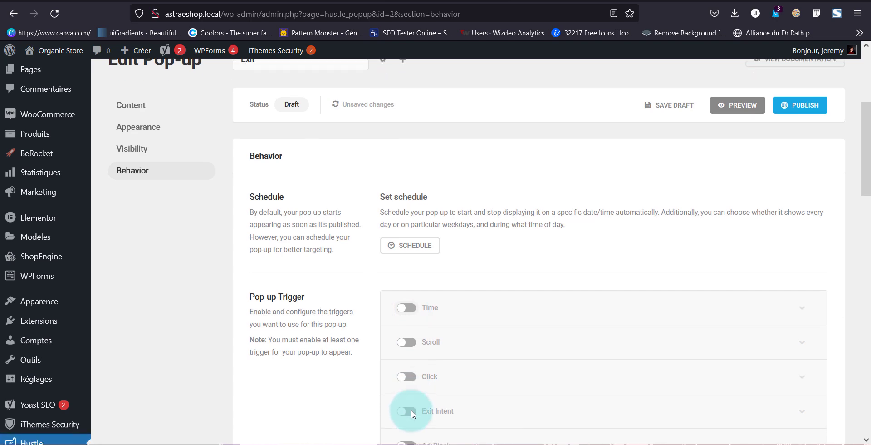
{"action": "left_click", "coordinate": [407, 362]}
{"action": "scroll", "coordinate": [407, 358], "scroll_direction": "down", "scroll_amount": 2}
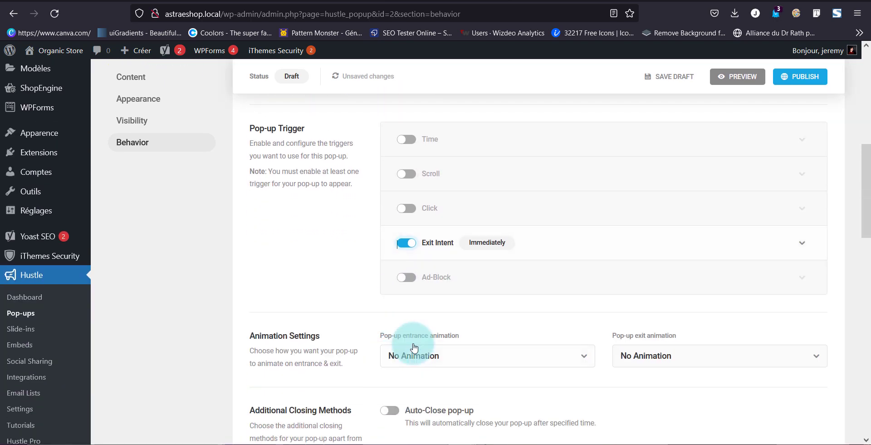
Step: Set the pop-up's entrance animation to Zoom In
{"action": "scroll", "coordinate": [409, 289], "scroll_direction": "down", "scroll_amount": 1}
{"action": "left_click", "coordinate": [461, 297]}
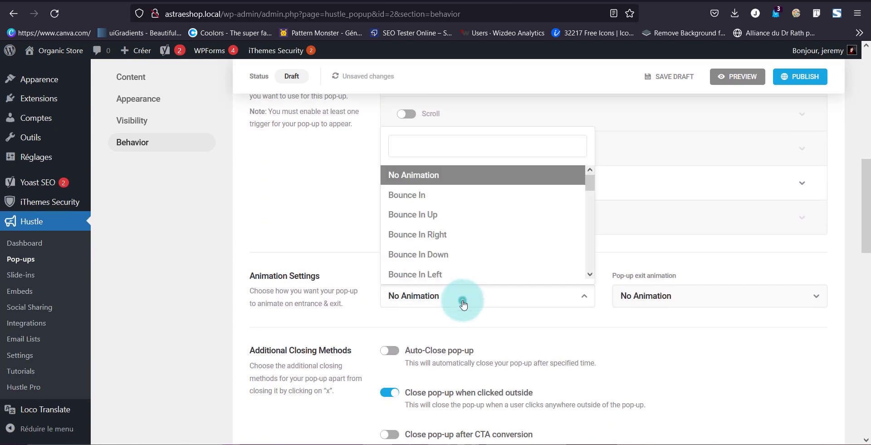
{"action": "scroll", "coordinate": [438, 196], "scroll_direction": "down", "scroll_amount": 10}
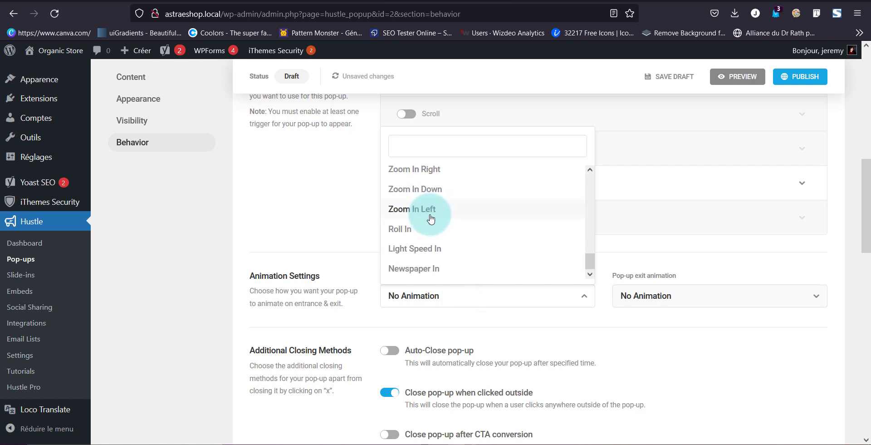
{"action": "scroll", "coordinate": [444, 221], "scroll_direction": "up", "scroll_amount": 1}
{"action": "scroll", "coordinate": [445, 222], "scroll_direction": "up", "scroll_amount": 1}
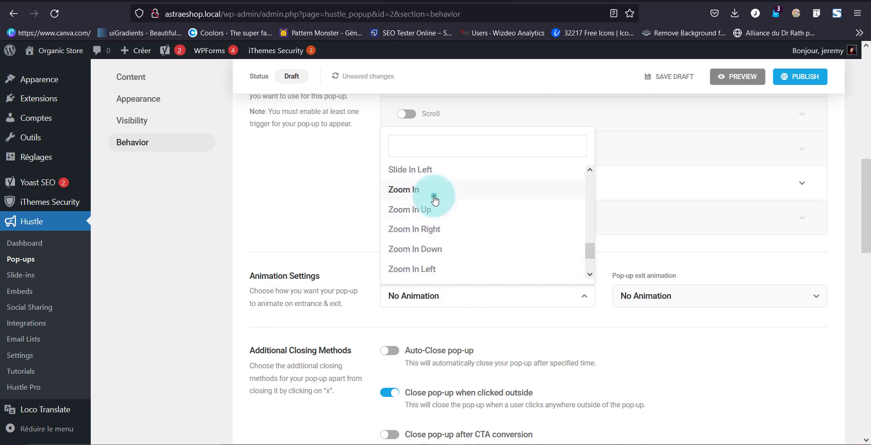
{"action": "left_click", "coordinate": [431, 193]}
Step: Set the pop-up's exit animation to Zoom Out
{"action": "left_click", "coordinate": [625, 294]}
{"action": "scroll", "coordinate": [635, 224], "scroll_direction": "down", "scroll_amount": 10}
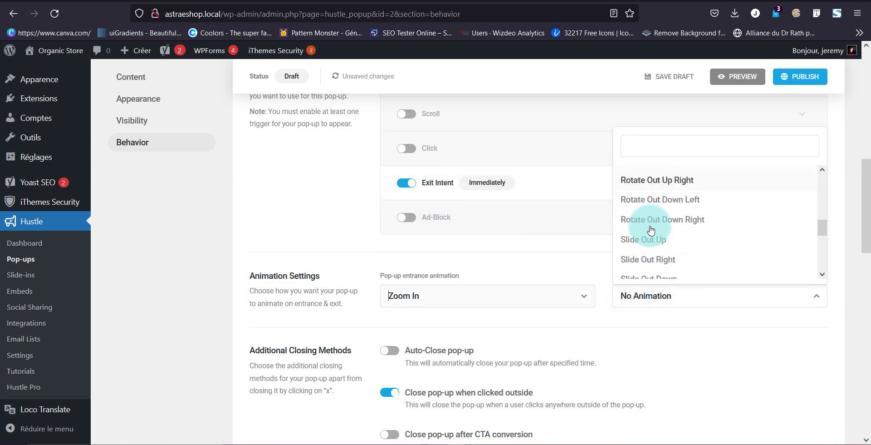
{"action": "scroll", "coordinate": [689, 207], "scroll_direction": "up", "scroll_amount": 3}
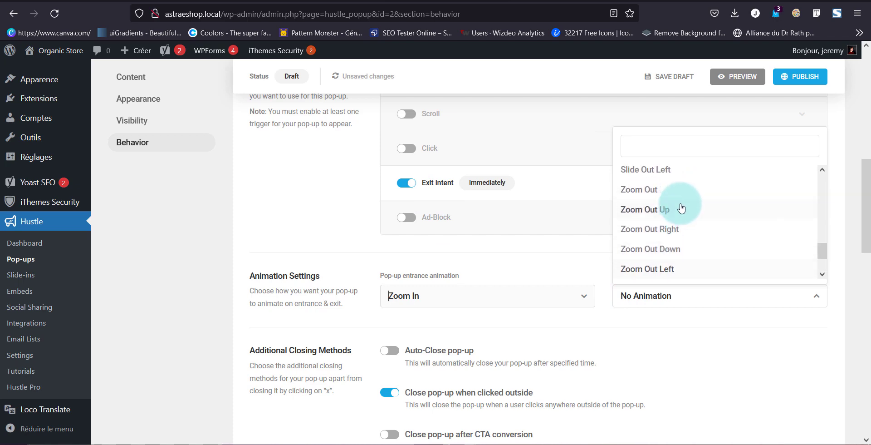
{"action": "left_click", "coordinate": [663, 196]}
Step: Disable closing the pop-up when clicked outside, and enable closing after CTA conversion with a 30-second delay
{"action": "scroll", "coordinate": [599, 394], "scroll_direction": "down", "scroll_amount": 4}
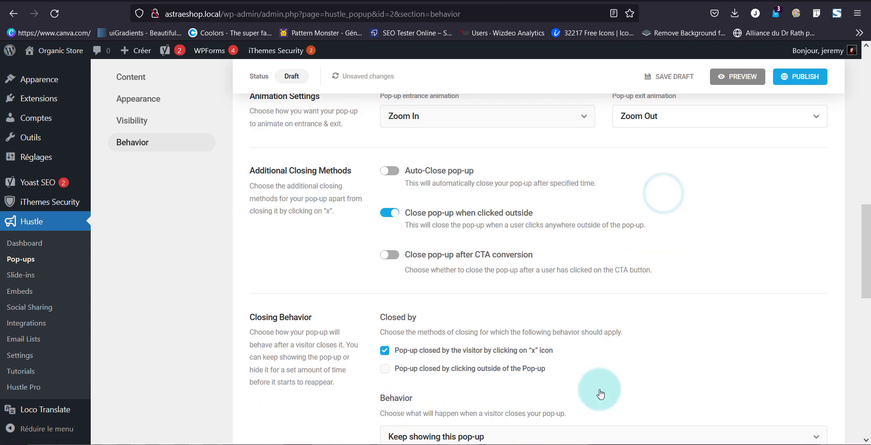
{"action": "left_click", "coordinate": [389, 210]}
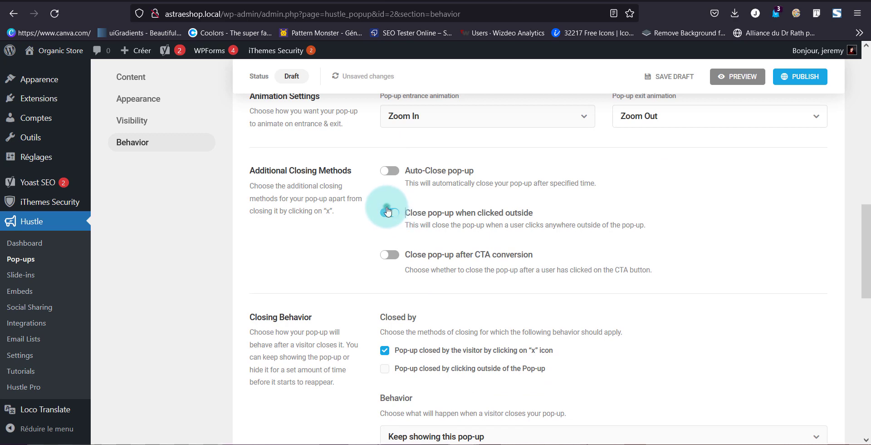
{"action": "left_click", "coordinate": [393, 262]}
{"action": "scroll", "coordinate": [408, 181], "scroll_direction": "down", "scroll_amount": 3}
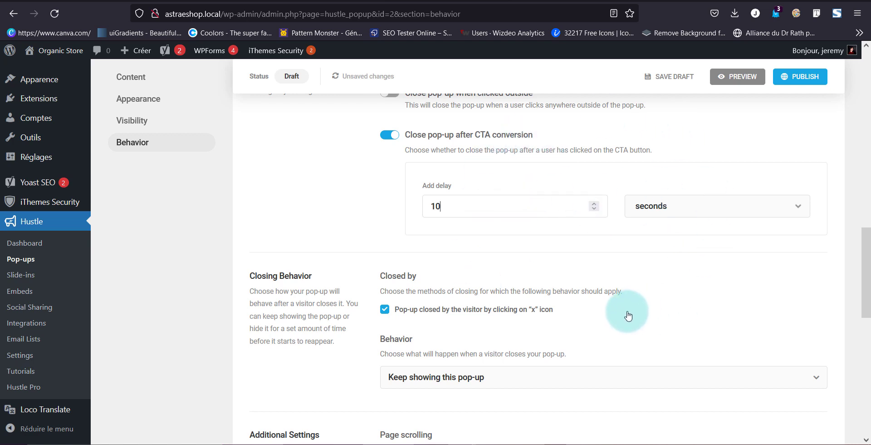
{"action": "scroll", "coordinate": [599, 272], "scroll_direction": "down", "scroll_amount": 3}
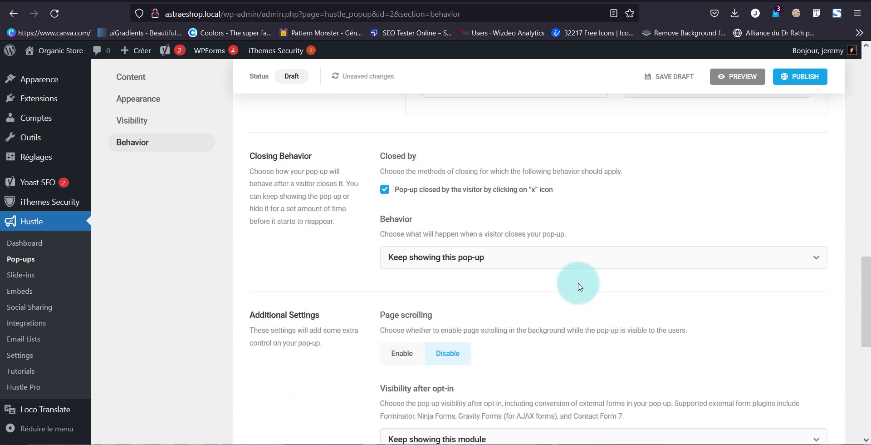
{"action": "scroll", "coordinate": [544, 254], "scroll_direction": "up", "scroll_amount": 4}
{"action": "left_click_drag", "start_coordinate": [496, 268], "coordinate": [394, 283]}
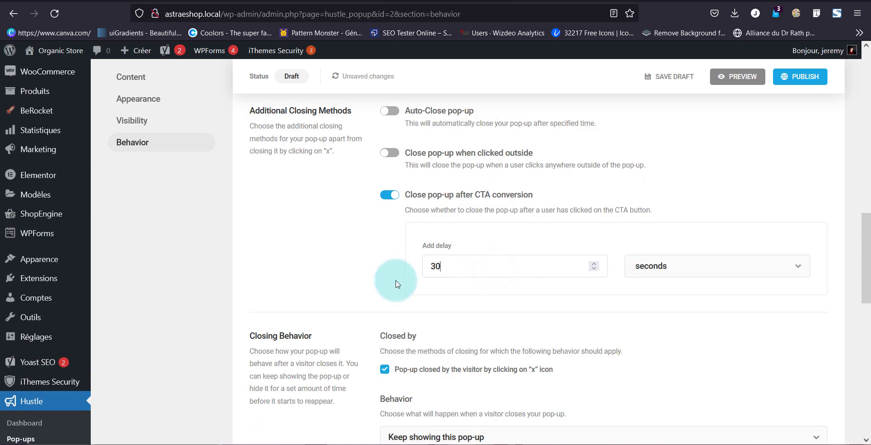
Step: Keep the remaining closing and additional behavior settings and publish the Exit pop-up
{"action": "scroll", "coordinate": [393, 287], "scroll_direction": "down", "scroll_amount": 10}
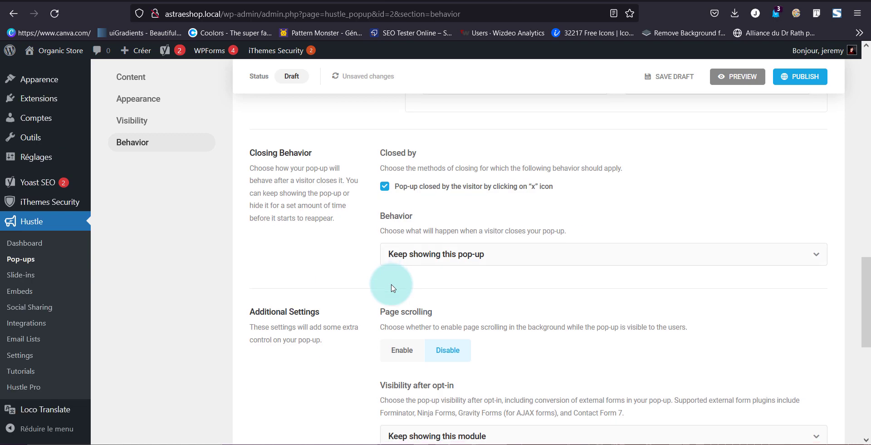
{"action": "scroll", "coordinate": [393, 288], "scroll_direction": "down", "scroll_amount": 2}
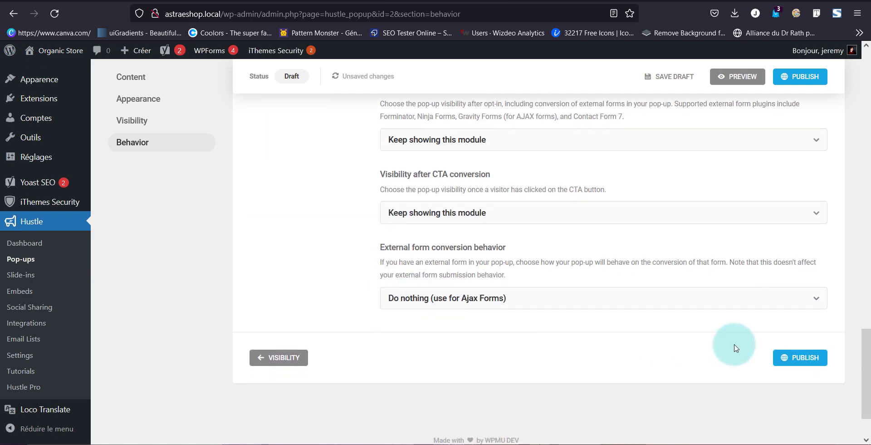
{"action": "left_click", "coordinate": [790, 356]}
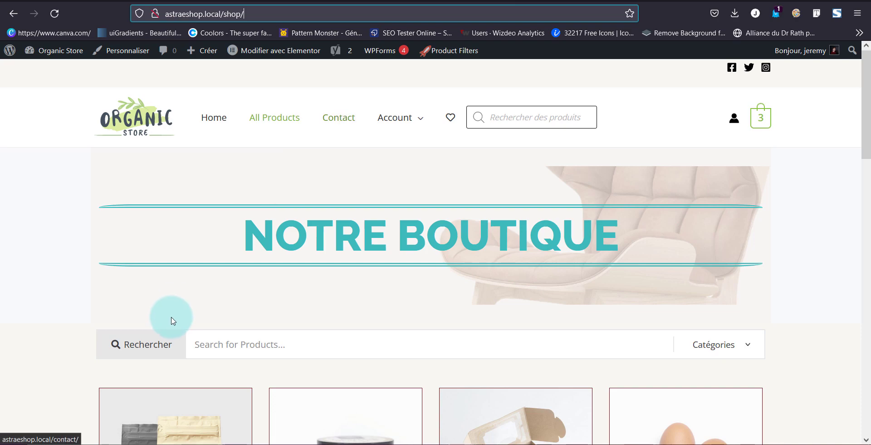
Step: Open the Cashew Butter product from the storefront and test the Exit pop-up by moving the pointer out of the page
{"action": "scroll", "coordinate": [171, 321], "scroll_direction": "down", "scroll_amount": 5}
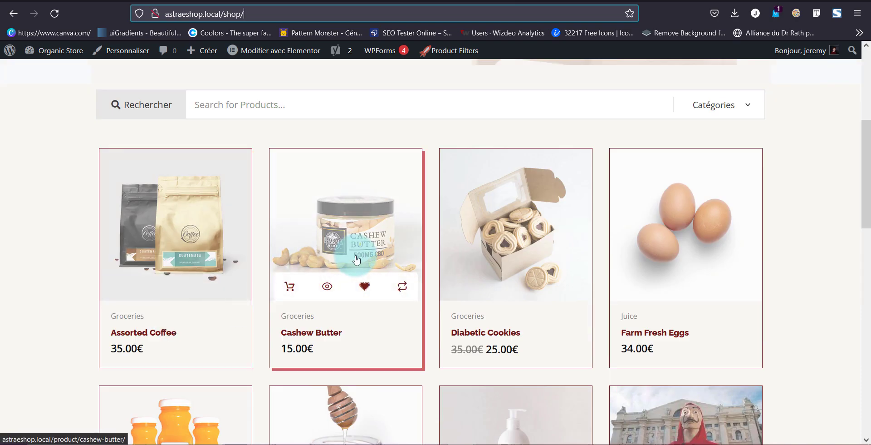
{"action": "left_click", "coordinate": [356, 260]}
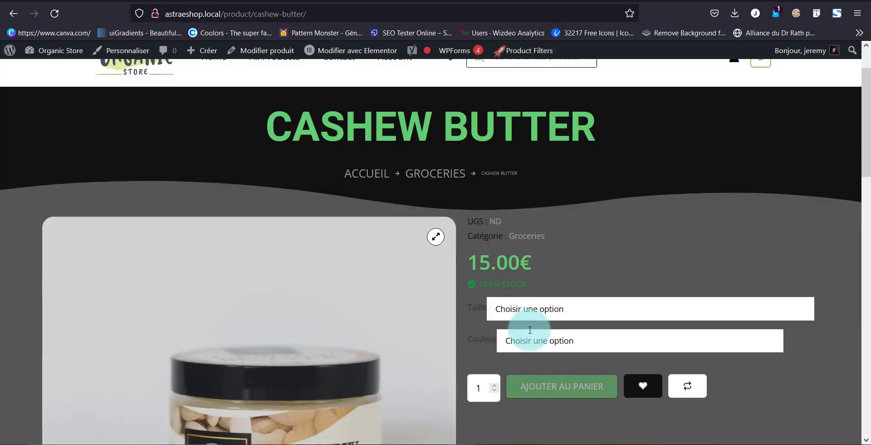
{"action": "scroll", "coordinate": [530, 330], "scroll_direction": "down", "scroll_amount": 15}
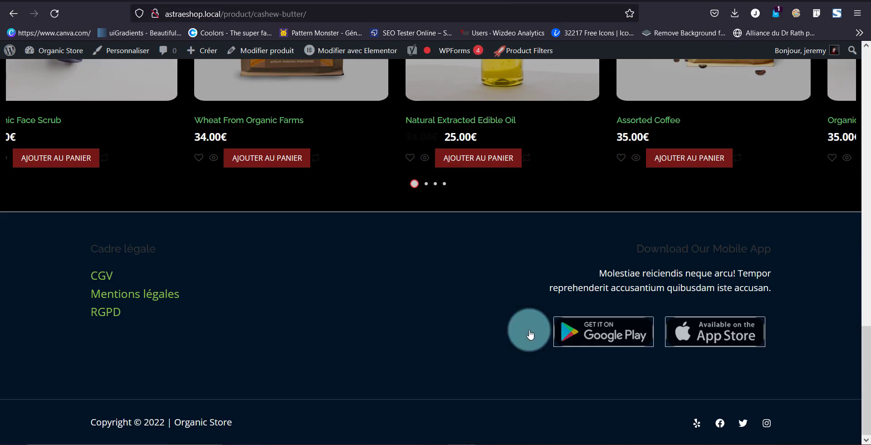
{"action": "scroll", "coordinate": [529, 331], "scroll_direction": "up", "scroll_amount": 15}
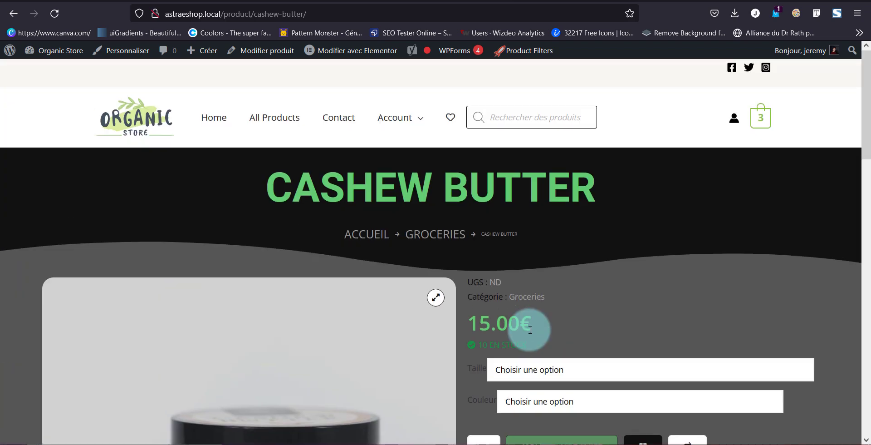
{"action": "mouse_move", "coordinate": [101, 1]}
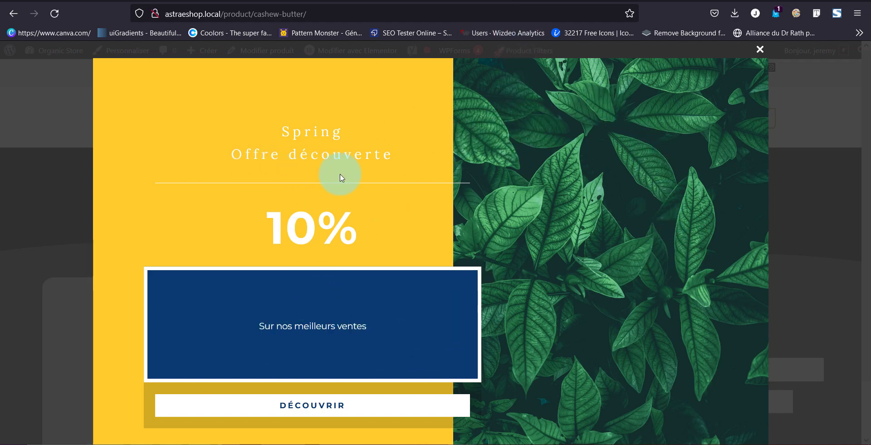
Step: Remove "Spring<br/>" from the Exit pop-up's title so it reads "Offre découverte", and update the pop-up
{"action": "left_click_drag", "start_coordinate": [270, 149], "coordinate": [413, 150]}
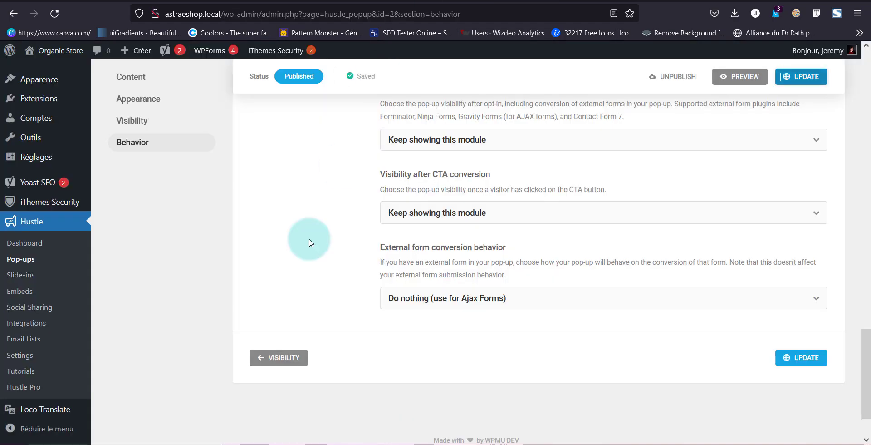
{"action": "scroll", "coordinate": [312, 233], "scroll_direction": "up", "scroll_amount": 5}
{"action": "left_click", "coordinate": [131, 75]}
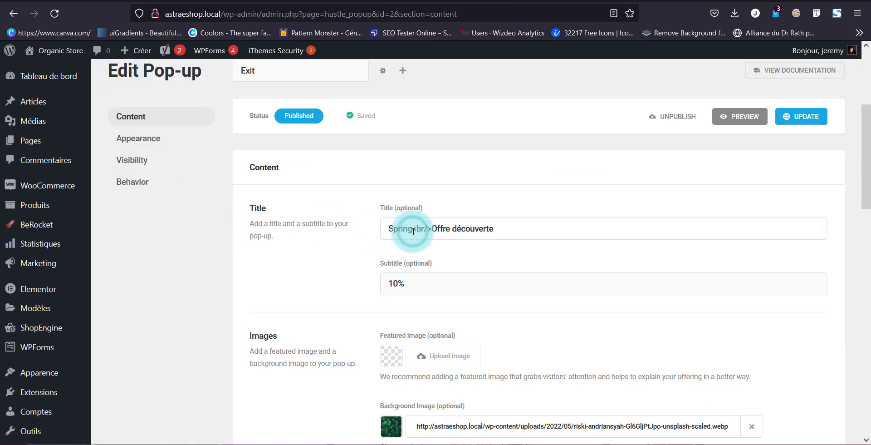
{"action": "left_click_drag", "start_coordinate": [413, 231], "coordinate": [365, 231]}
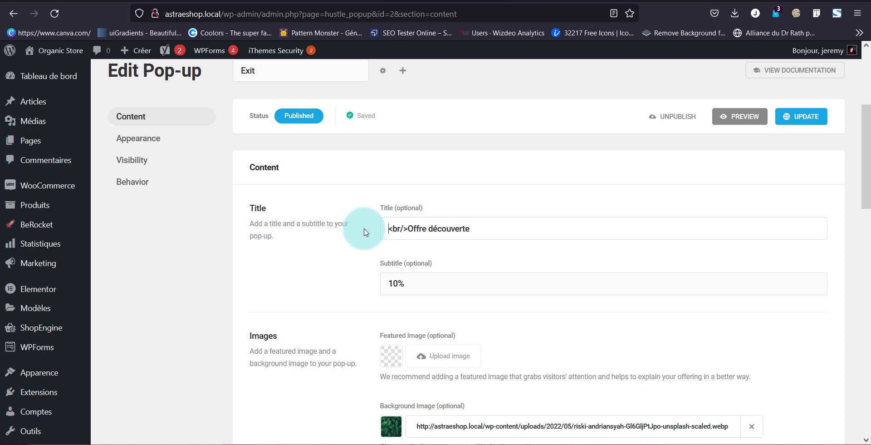
{"action": "mouse_move", "coordinate": [366, 231]}
{"action": "left_mouse_down"}
{"action": "mouse_move", "coordinate": [406, 228]}
{"action": "mouse_move", "coordinate": [372, 231]}
{"action": "left_mouse_up"}
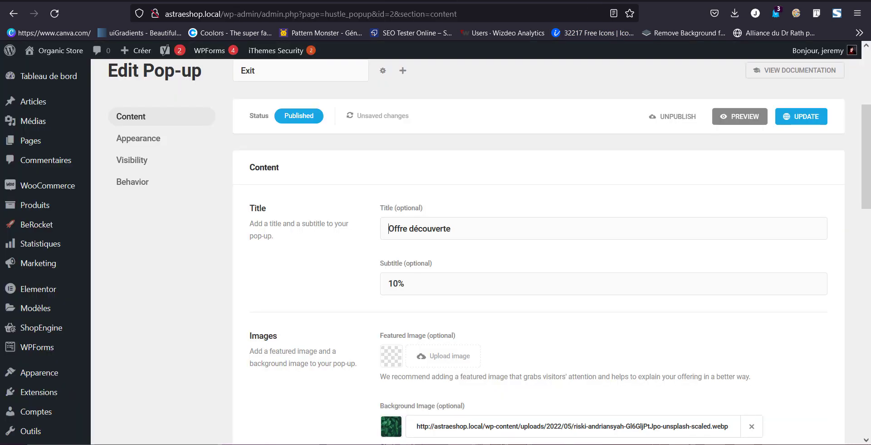
{"action": "left_click", "coordinate": [815, 117]}
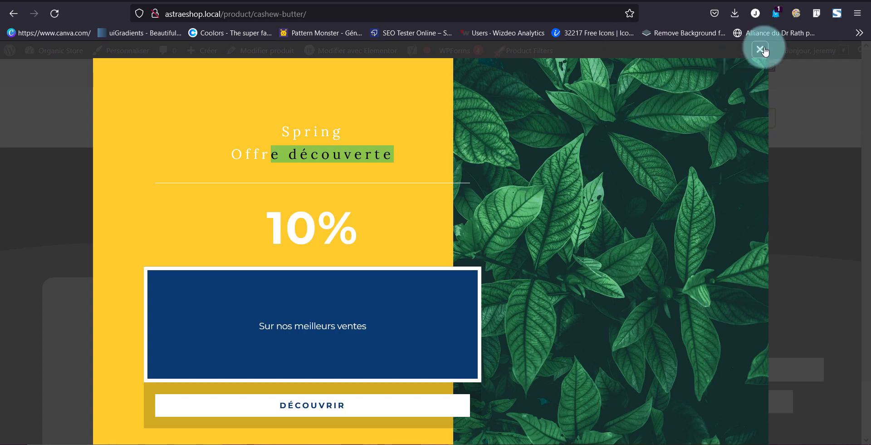
Step: Close the Exit pop-up and browse the store's home page to test the Newsletter pop-up, dismissing it when it appears
{"action": "left_click", "coordinate": [763, 50]}
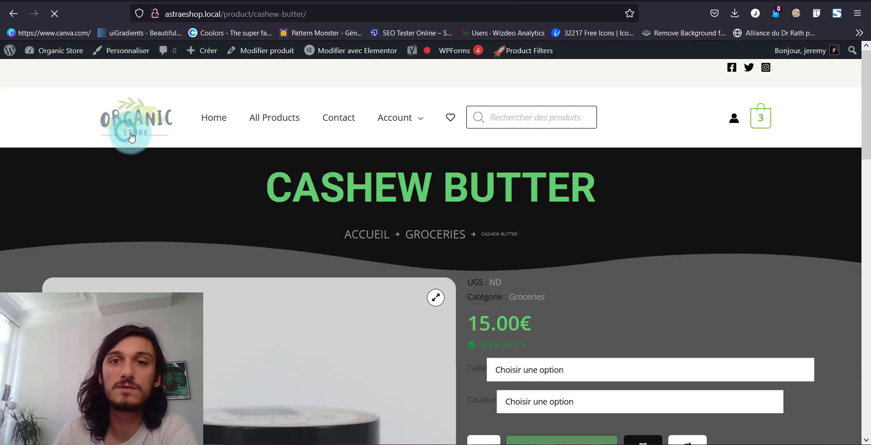
{"action": "left_click", "coordinate": [131, 137]}
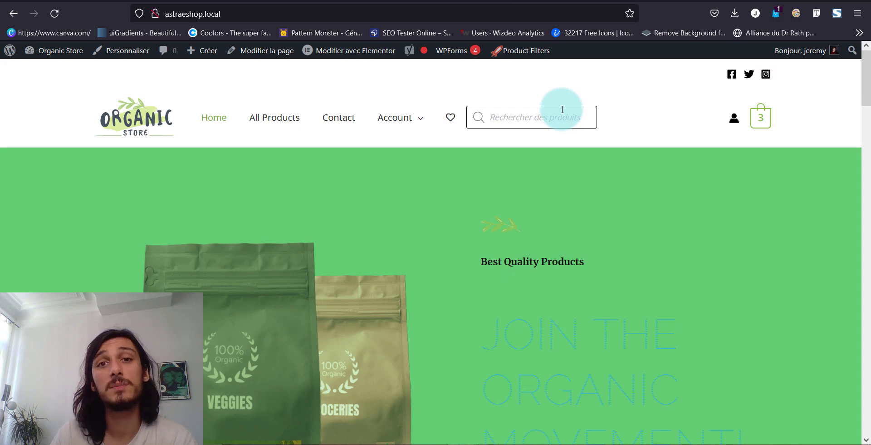
{"action": "scroll", "coordinate": [508, 245], "scroll_direction": "down", "scroll_amount": 12}
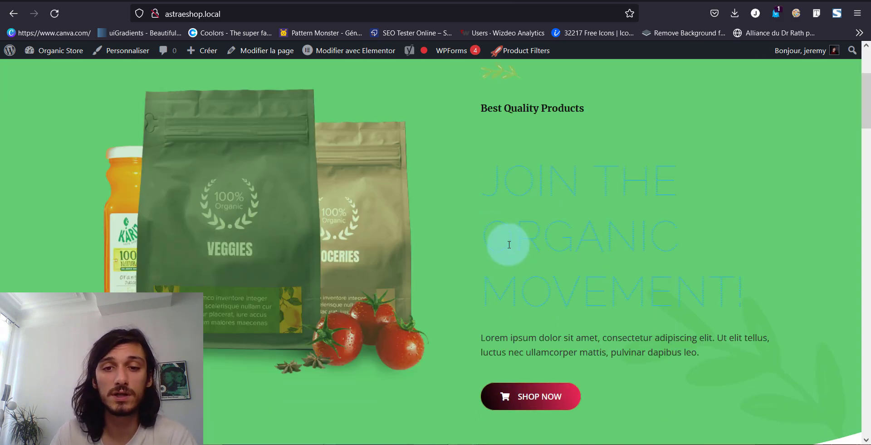
{"action": "scroll", "coordinate": [510, 247], "scroll_direction": "down", "scroll_amount": 5}
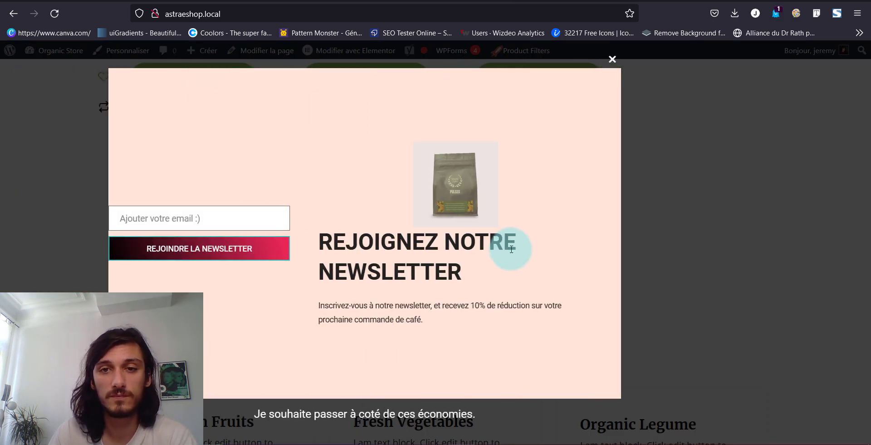
{"action": "left_click", "coordinate": [684, 63]}
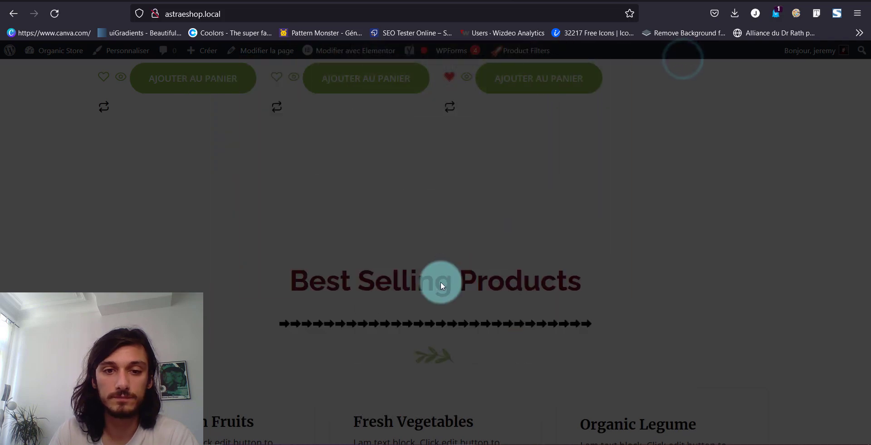
{"action": "scroll", "coordinate": [440, 281], "scroll_direction": "down", "scroll_amount": 5}
{"action": "scroll", "coordinate": [440, 282], "scroll_direction": "down", "scroll_amount": 10}
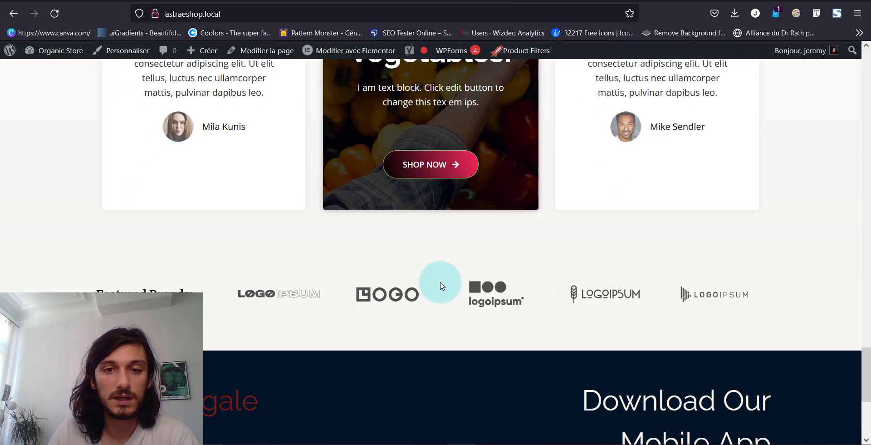
{"action": "scroll", "coordinate": [440, 282], "scroll_direction": "up", "scroll_amount": 4}
{"action": "scroll", "coordinate": [439, 286], "scroll_direction": "up", "scroll_amount": 10}
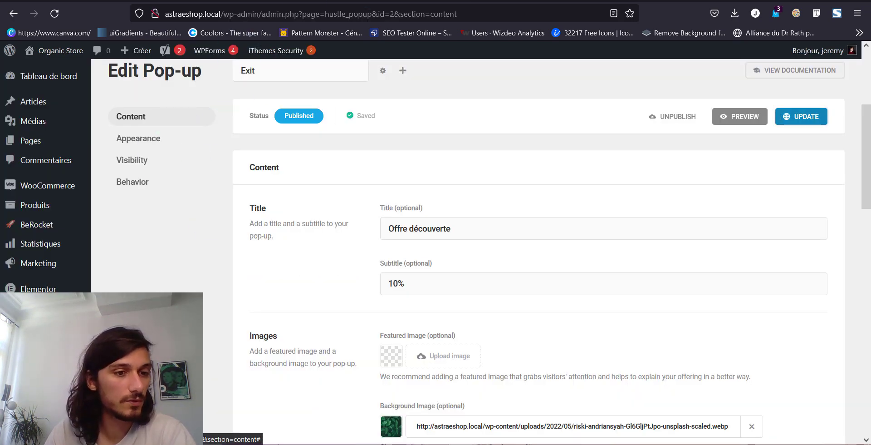
Step: Open the Newsletter pop-up for editing from the Hustle pop-ups list and go to its visibility rules
{"action": "scroll", "coordinate": [54, 213], "scroll_direction": "down", "scroll_amount": 3}
{"action": "scroll", "coordinate": [436, 252], "scroll_direction": "down", "scroll_amount": 3}
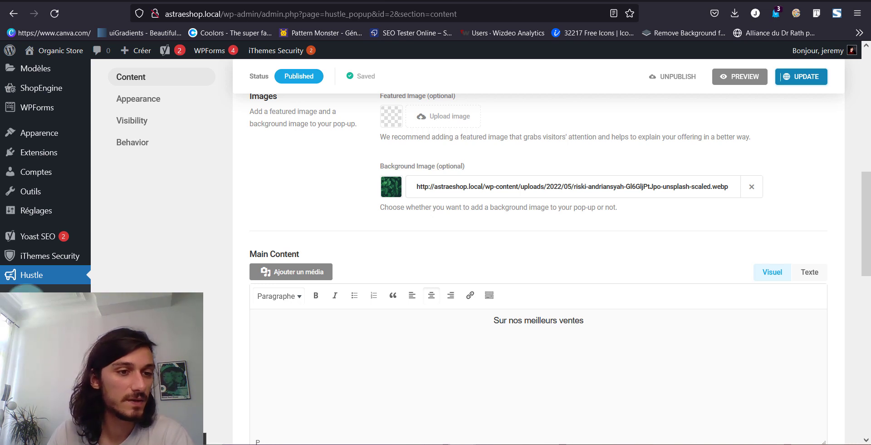
{"action": "left_click", "coordinate": [22, 291]}
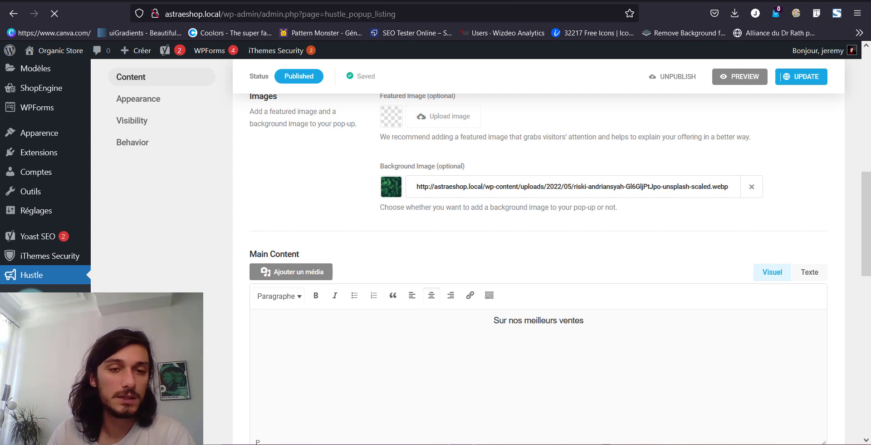
{"action": "scroll", "coordinate": [195, 213], "scroll_direction": "down", "scroll_amount": 4}
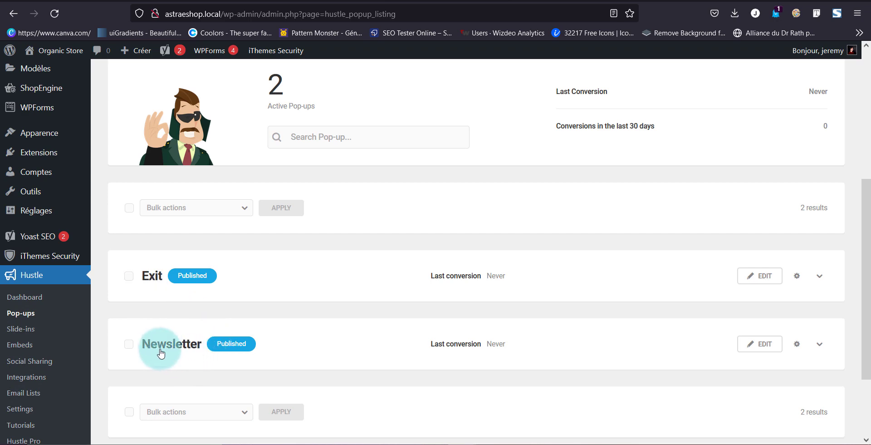
{"action": "left_click", "coordinate": [751, 346]}
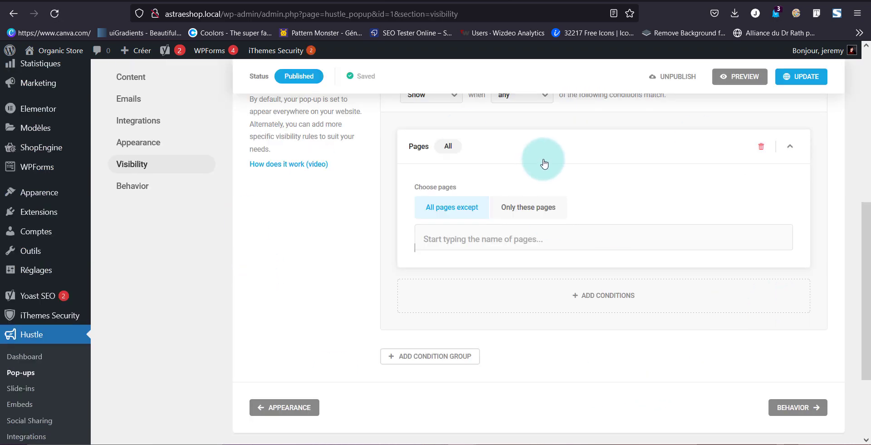
{"action": "scroll", "coordinate": [509, 297], "scroll_direction": "up", "scroll_amount": 2}
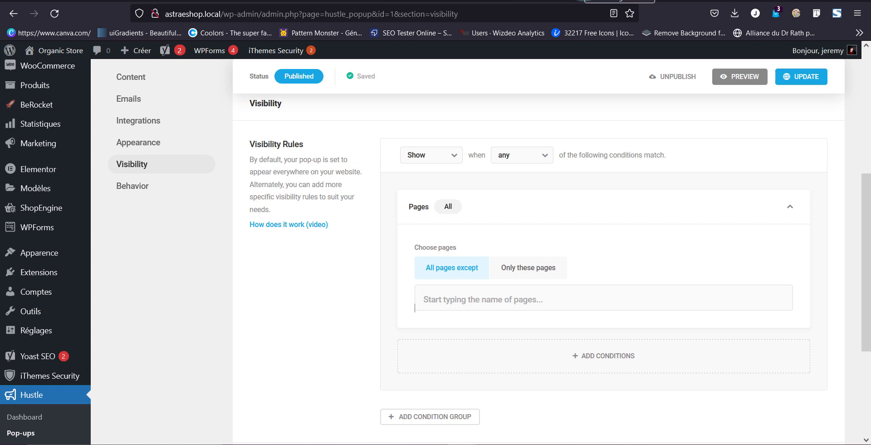
Step: Add the "Number of times visitor has seen" condition to the Newsletter pop-up's visibility rules, leaving Browser Cookie unselected
{"action": "left_click", "coordinate": [613, 356]}
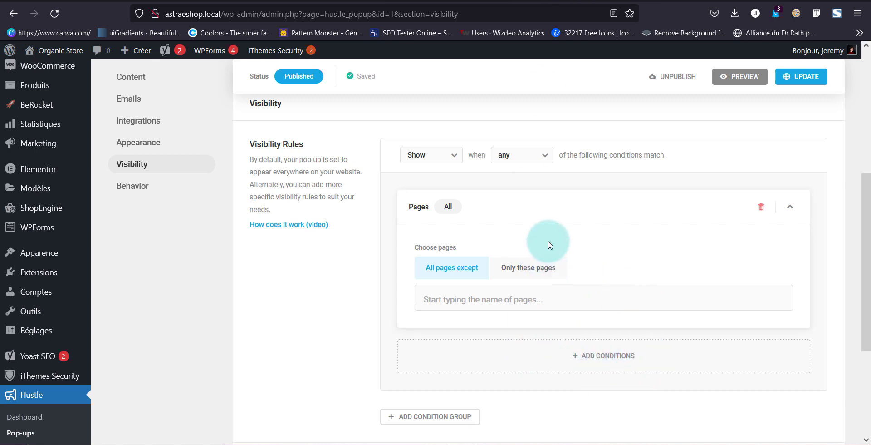
{"action": "left_click", "coordinate": [611, 358]}
{"action": "scroll", "coordinate": [553, 249], "scroll_direction": "down", "scroll_amount": 5}
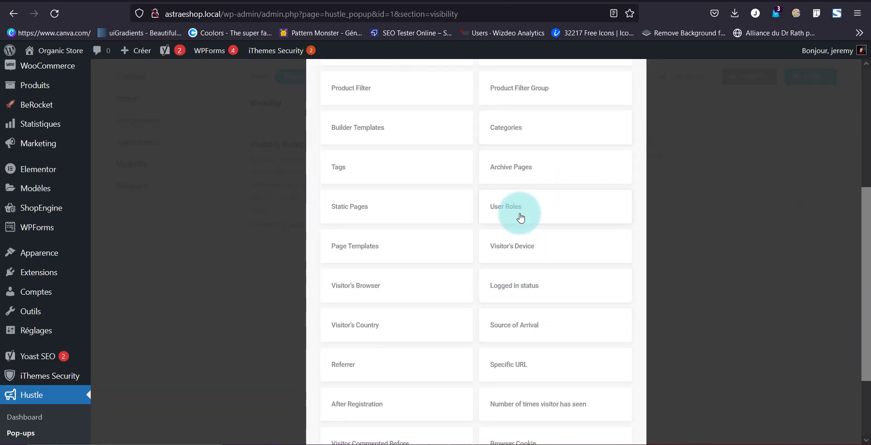
{"action": "scroll", "coordinate": [520, 217], "scroll_direction": "down", "scroll_amount": 2}
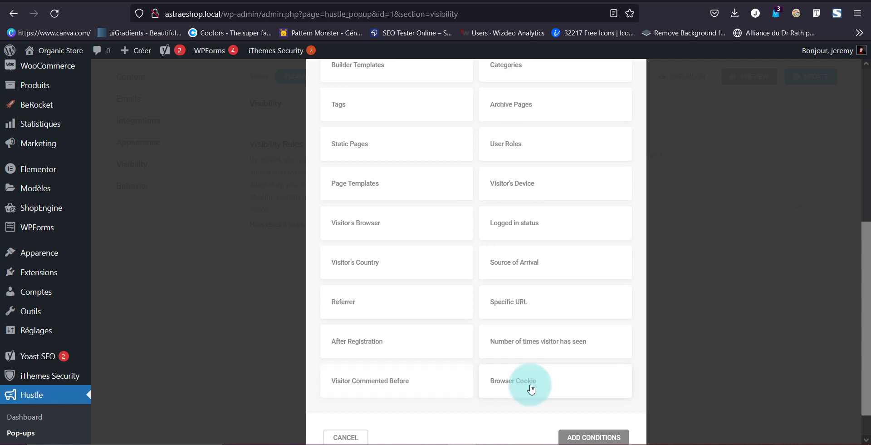
{"action": "left_click", "coordinate": [570, 379]}
{"action": "scroll", "coordinate": [571, 381], "scroll_direction": "down", "scroll_amount": 1}
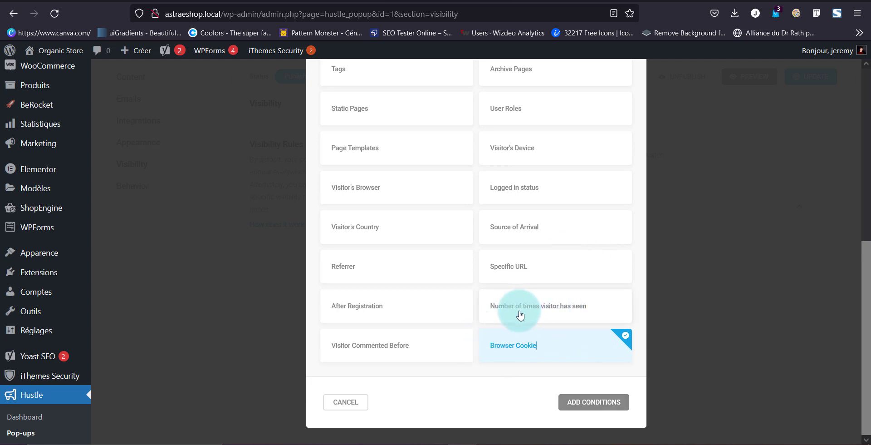
{"action": "left_click", "coordinate": [568, 314]}
{"action": "left_click", "coordinate": [573, 343]}
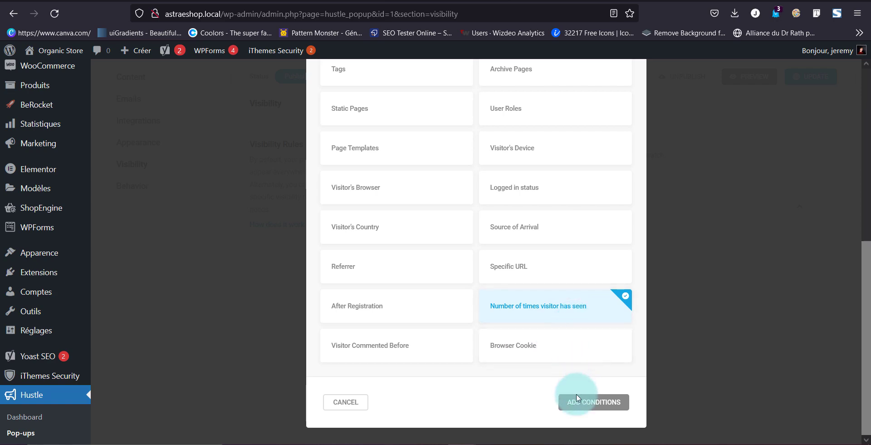
{"action": "left_click", "coordinate": [581, 407]}
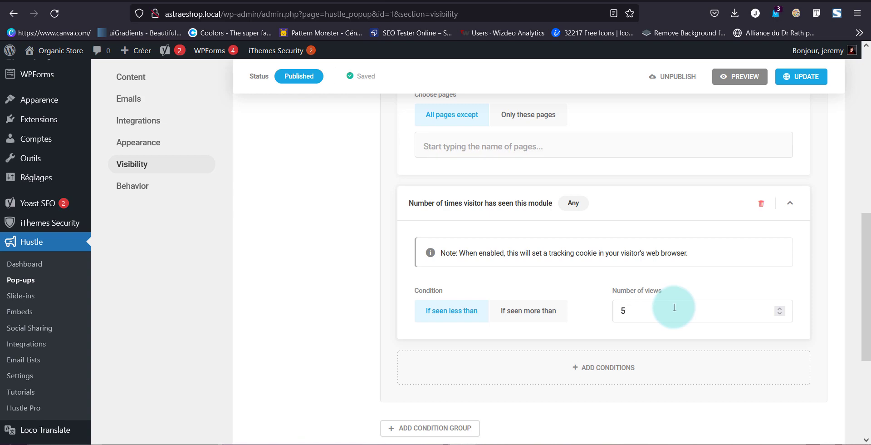
Step: Set the view-count condition to seen less than 5 times and show the pop-up when all conditions match
{"action": "left_click", "coordinate": [675, 307]}
{"action": "scroll", "coordinate": [663, 272], "scroll_direction": "up", "scroll_amount": 3}
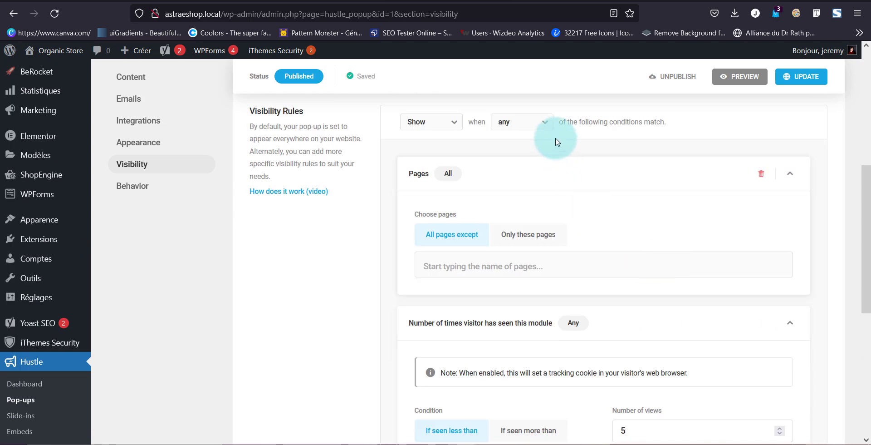
{"action": "left_click", "coordinate": [534, 122]}
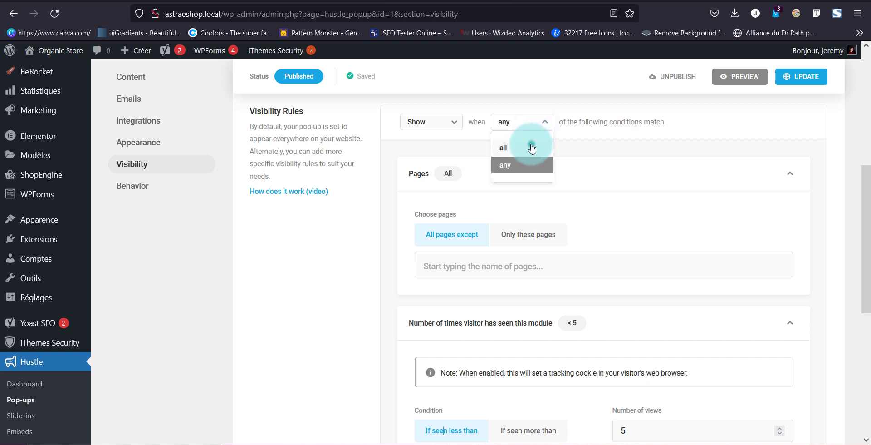
{"action": "left_click", "coordinate": [532, 145]}
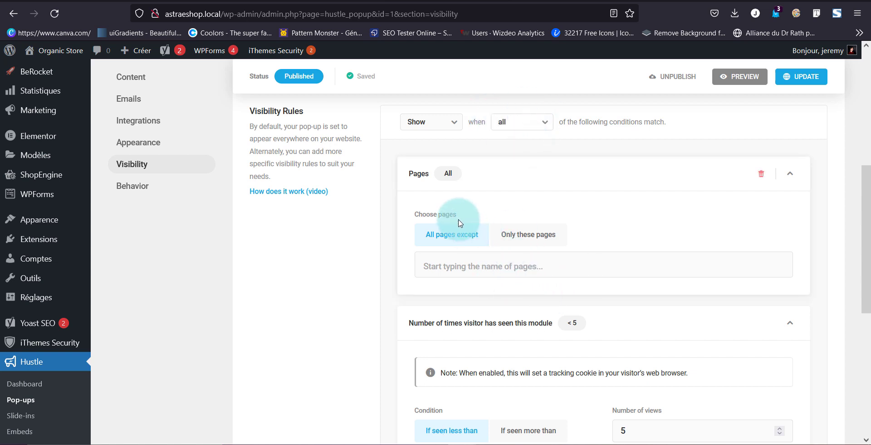
Step: Review the Newsletter pop-up's visibility conditions and update the published pop-up
{"action": "scroll", "coordinate": [501, 221], "scroll_direction": "down", "scroll_amount": 3}
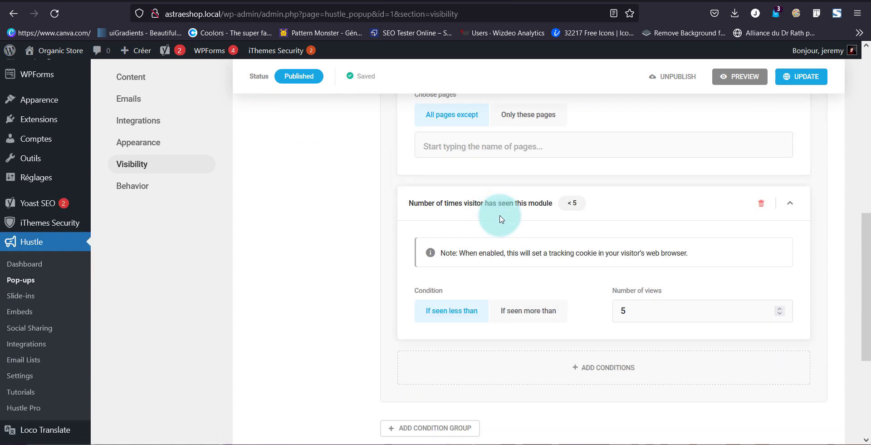
{"action": "scroll", "coordinate": [501, 218], "scroll_direction": "down", "scroll_amount": 3}
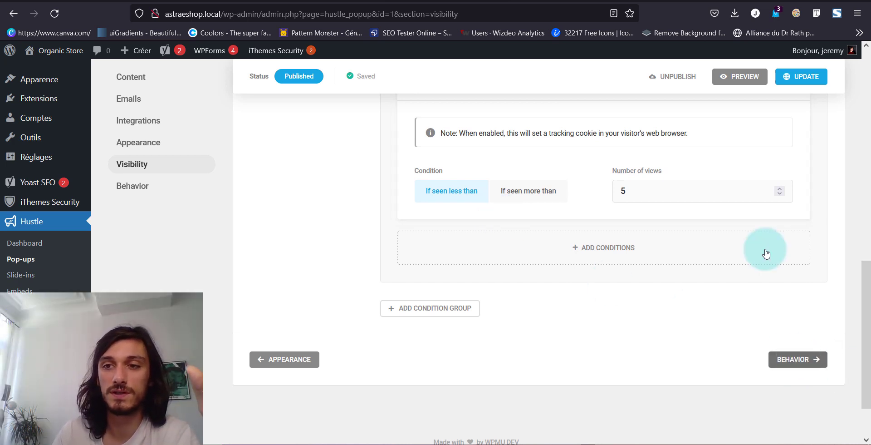
{"action": "left_click", "coordinate": [789, 76]}
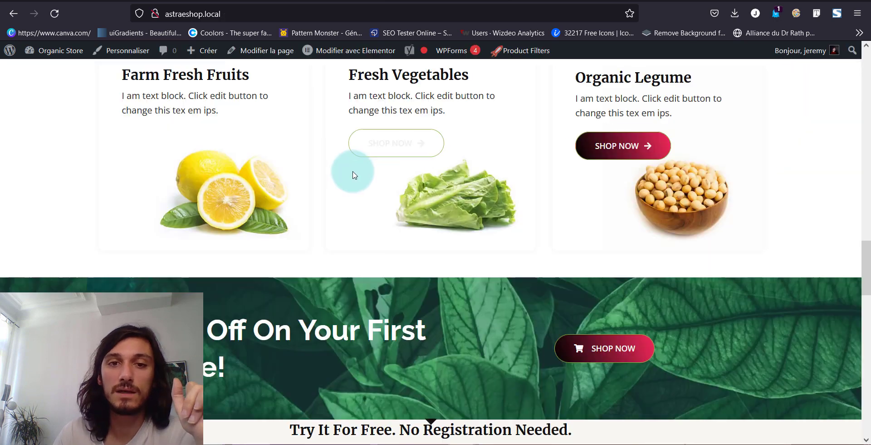
Step: Reload the store's home page repeatedly and scroll through it to test the Newsletter pop-up's view limit
{"action": "scroll", "coordinate": [348, 169], "scroll_direction": "up", "scroll_amount": 15}
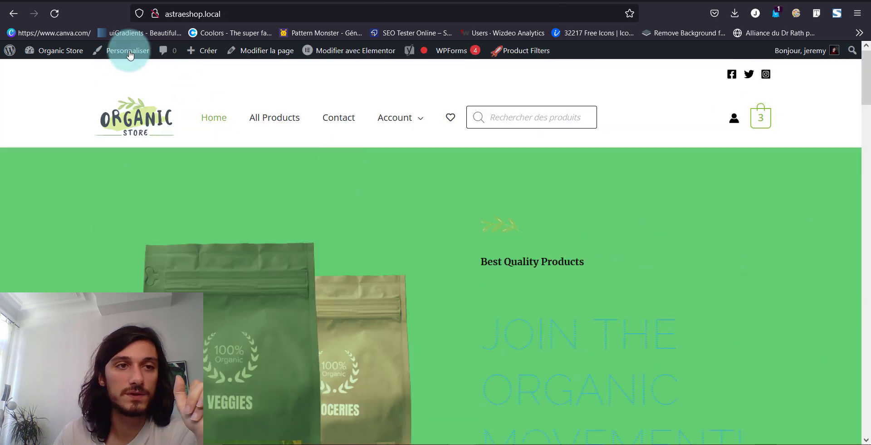
{"action": "left_click", "coordinate": [55, 14]}
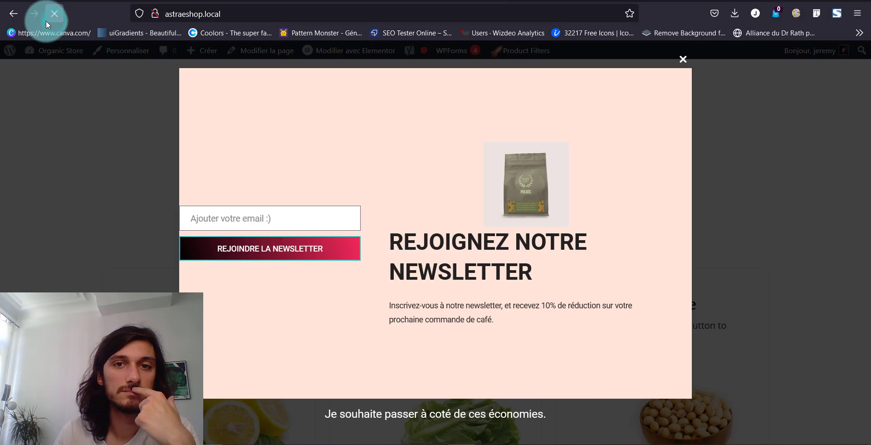
{"action": "left_click", "coordinate": [53, 14]}
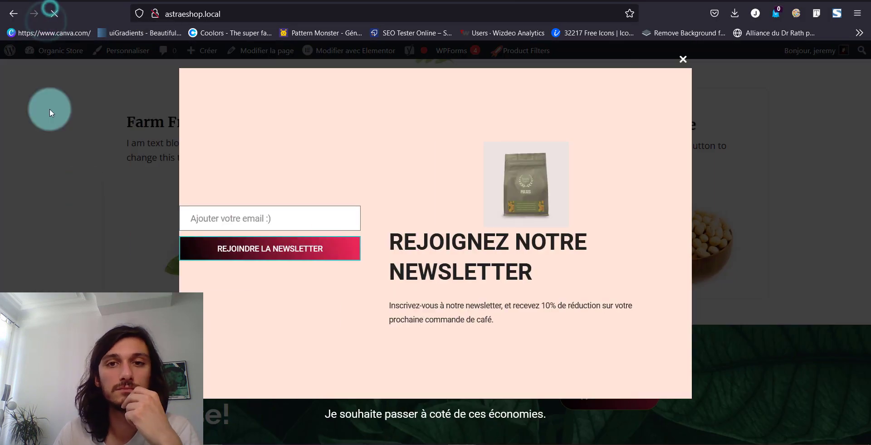
{"action": "scroll", "coordinate": [42, 217], "scroll_direction": "down", "scroll_amount": 15}
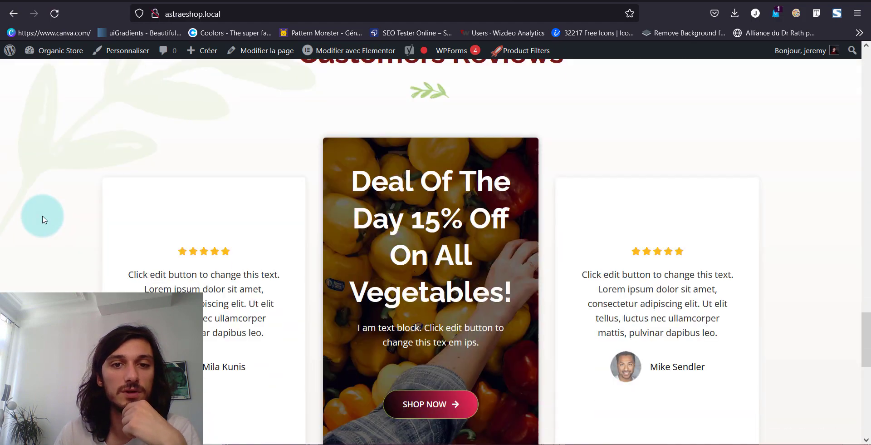
{"action": "scroll", "coordinate": [43, 218], "scroll_direction": "up", "scroll_amount": 12}
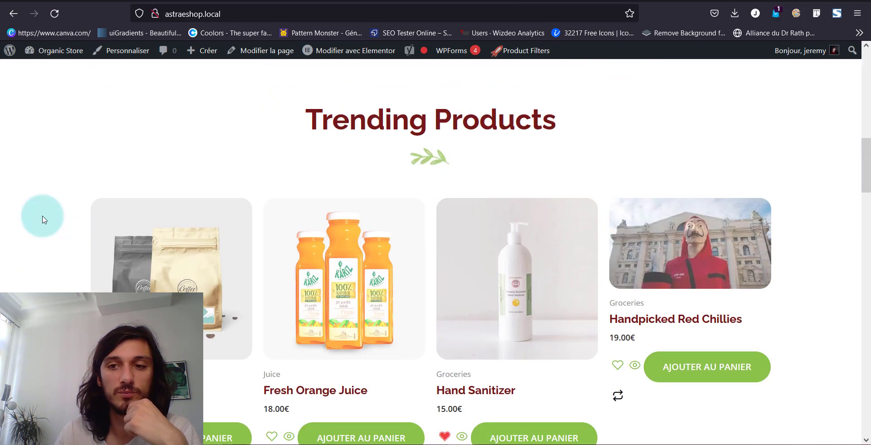
{"action": "scroll", "coordinate": [43, 217], "scroll_direction": "up", "scroll_amount": 5}
{"action": "scroll", "coordinate": [42, 215], "scroll_direction": "down", "scroll_amount": 8}
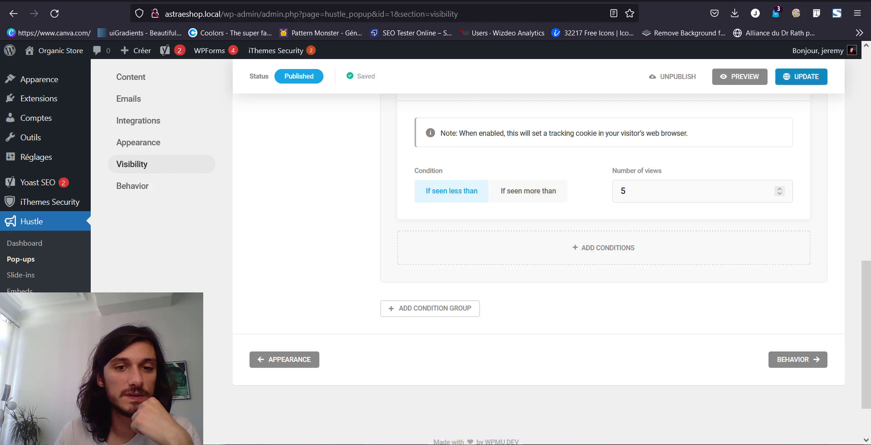
Step: Review the view-count condition's tracking-cookie note and the other available visibility conditions for the Newsletter pop-up, without adding any
{"action": "scroll", "coordinate": [243, 365], "scroll_direction": "up", "scroll_amount": 4}
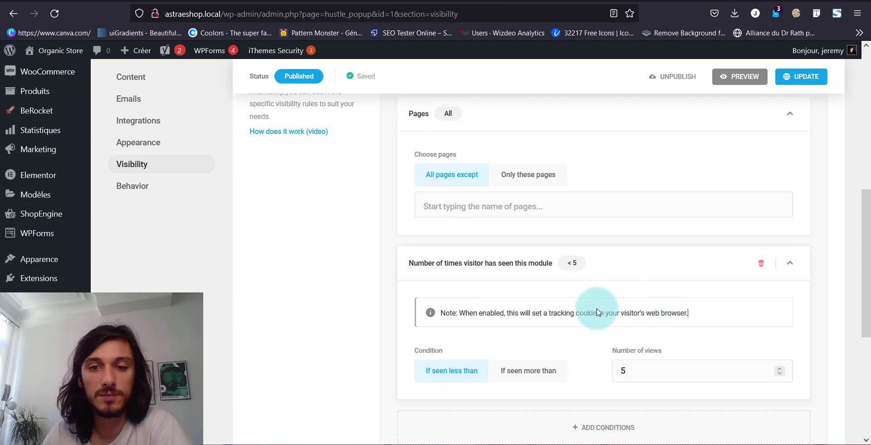
{"action": "left_click_drag", "start_coordinate": [671, 313], "coordinate": [553, 313]}
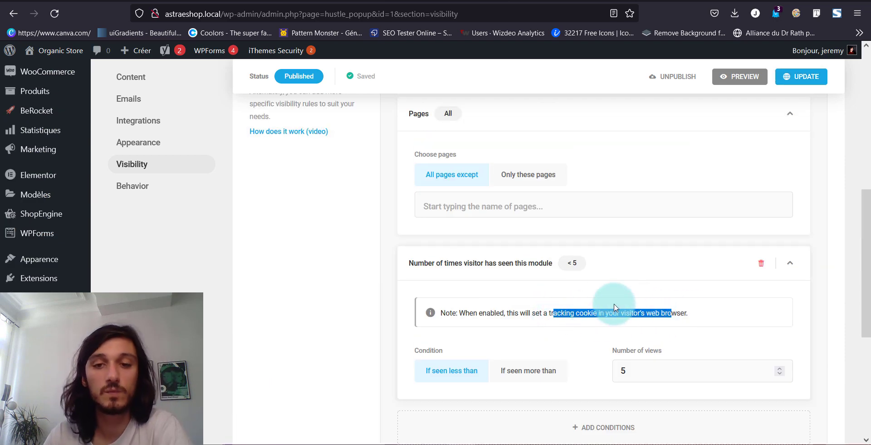
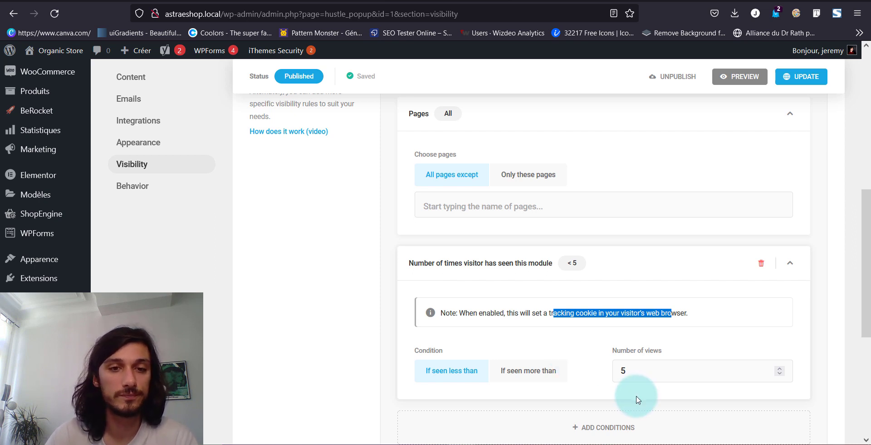
{"action": "left_click", "coordinate": [626, 427]}
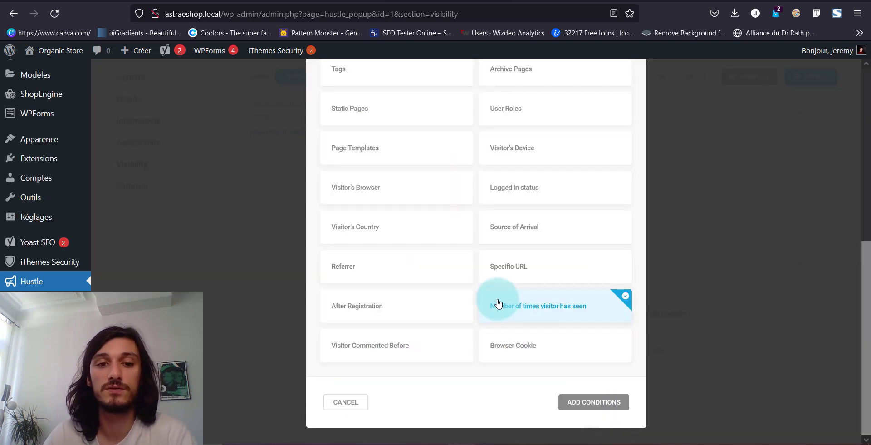
{"action": "scroll", "coordinate": [498, 304], "scroll_direction": "up", "scroll_amount": 5}
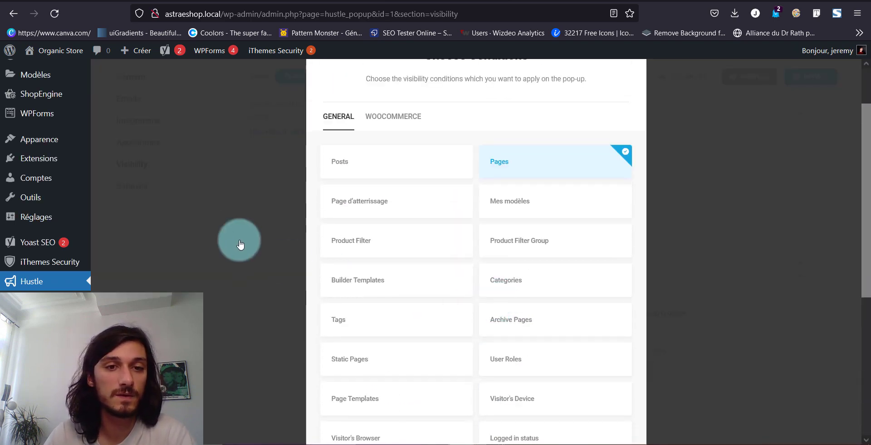
{"action": "left_click", "coordinate": [229, 235]}
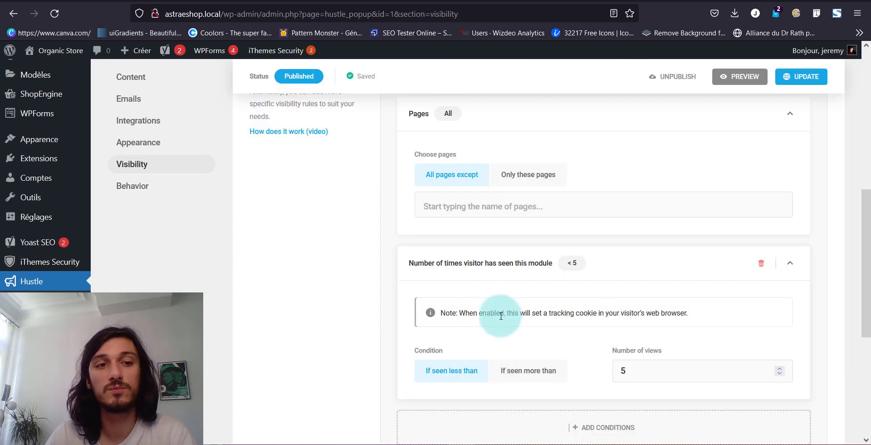
{"action": "scroll", "coordinate": [501, 316], "scroll_direction": "down", "scroll_amount": 2}
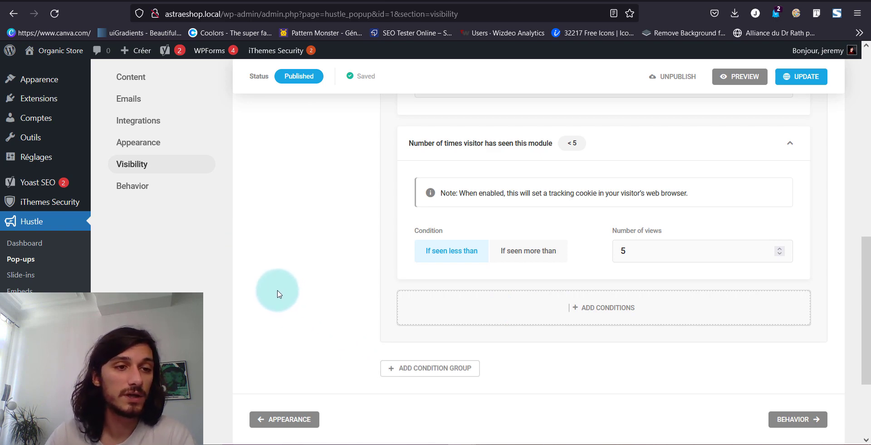
{"action": "scroll", "coordinate": [218, 297], "scroll_direction": "up", "scroll_amount": 10}
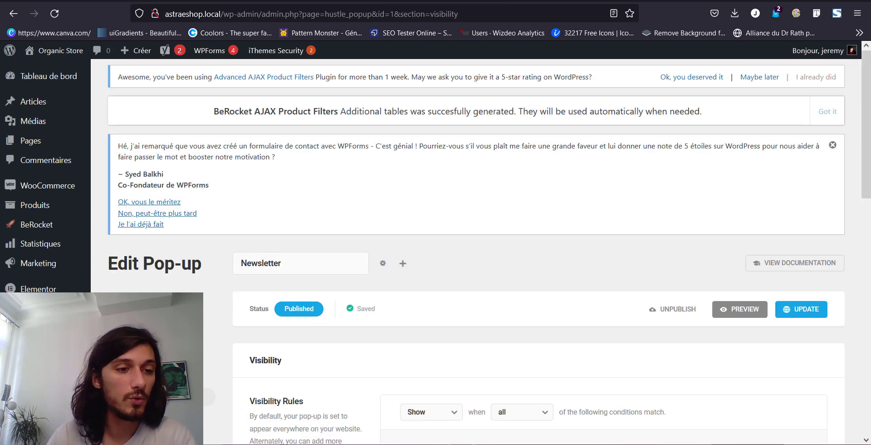
Step: From the pop-ups list, create an Email Opt-in pop-up named "hello" from the Halloween template
{"action": "scroll", "coordinate": [217, 297], "scroll_direction": "down", "scroll_amount": 4}
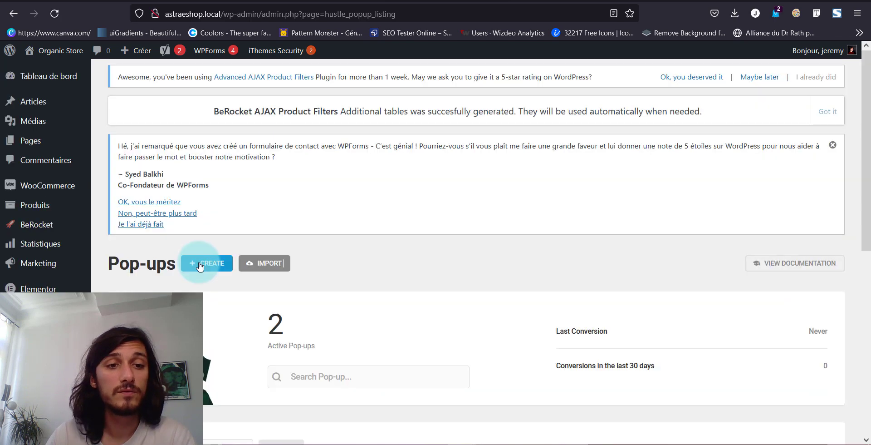
{"action": "left_click", "coordinate": [204, 262]}
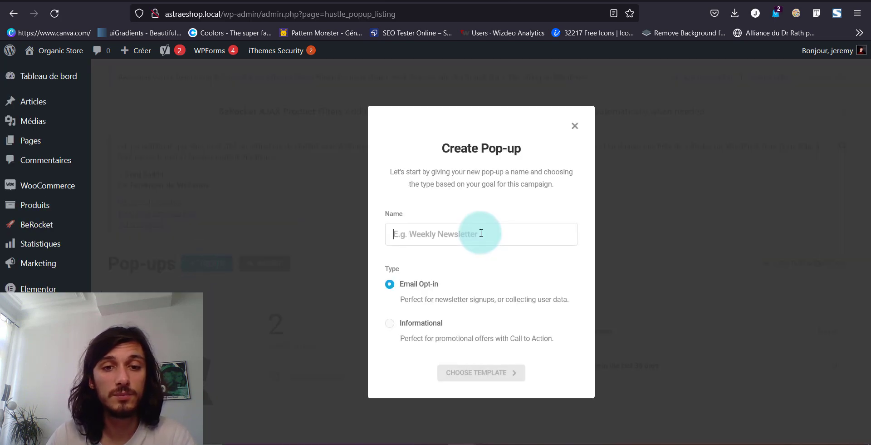
{"action": "type", "text": "hello"}
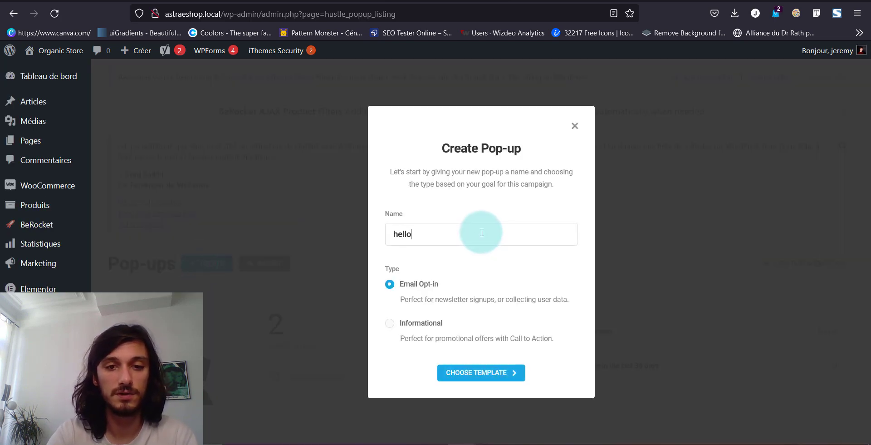
{"action": "left_click", "coordinate": [403, 232]}
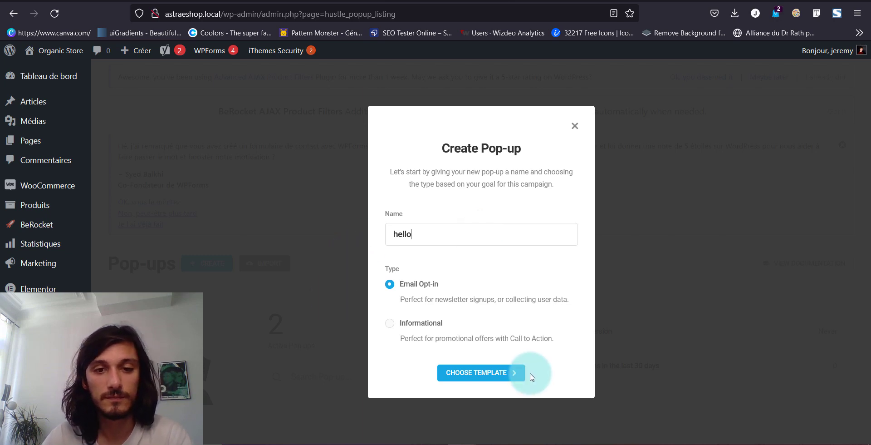
{"action": "left_click", "coordinate": [506, 375]}
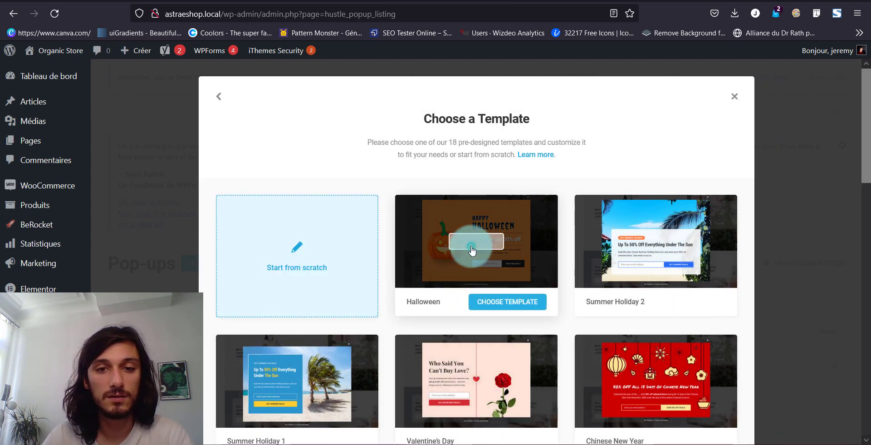
{"action": "left_click", "coordinate": [476, 247]}
{"action": "left_click", "coordinate": [846, 76]}
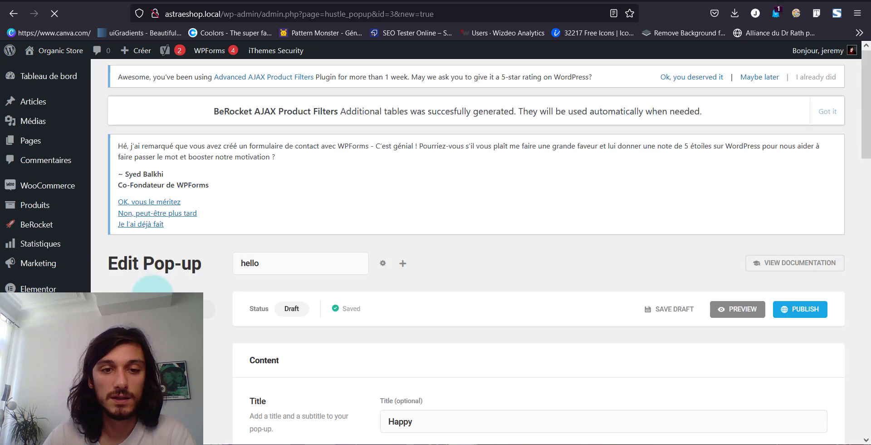
Step: In the hello pop-up's behavior settings, disable the Time trigger, enable the Click trigger and expand its options
{"action": "scroll", "coordinate": [152, 285], "scroll_direction": "down", "scroll_amount": 3}
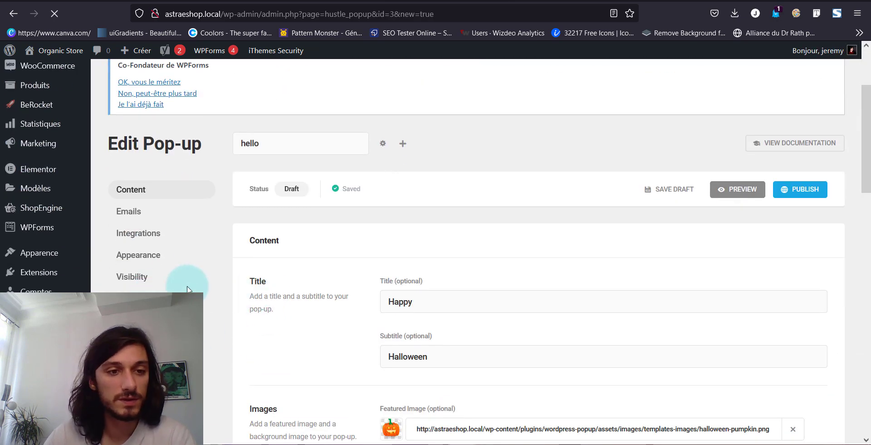
{"action": "left_click", "coordinate": [138, 298]}
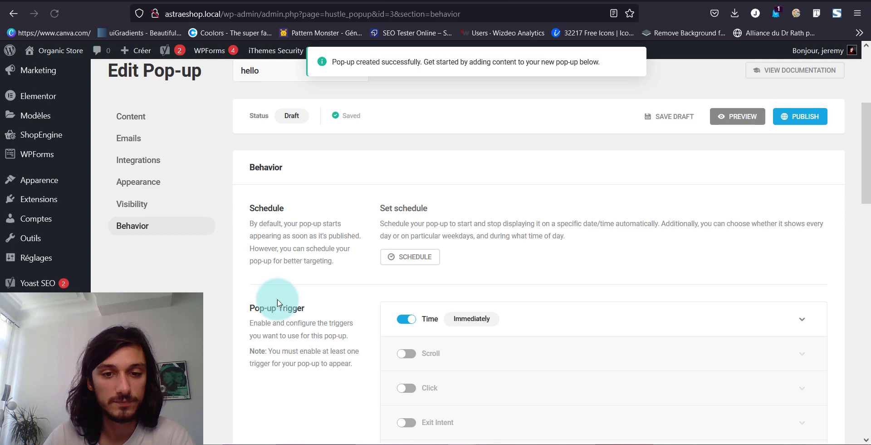
{"action": "left_click", "coordinate": [405, 319]}
{"action": "scroll", "coordinate": [403, 326], "scroll_direction": "down", "scroll_amount": 1}
{"action": "scroll", "coordinate": [403, 325], "scroll_direction": "down", "scroll_amount": 3}
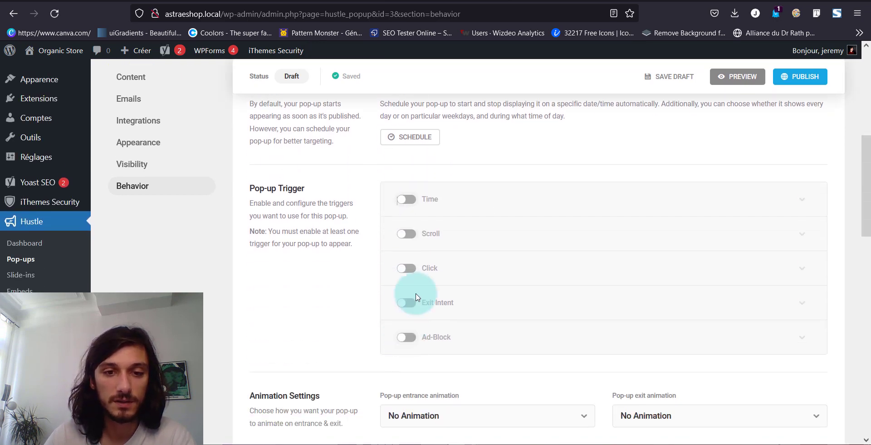
{"action": "left_click", "coordinate": [408, 268]}
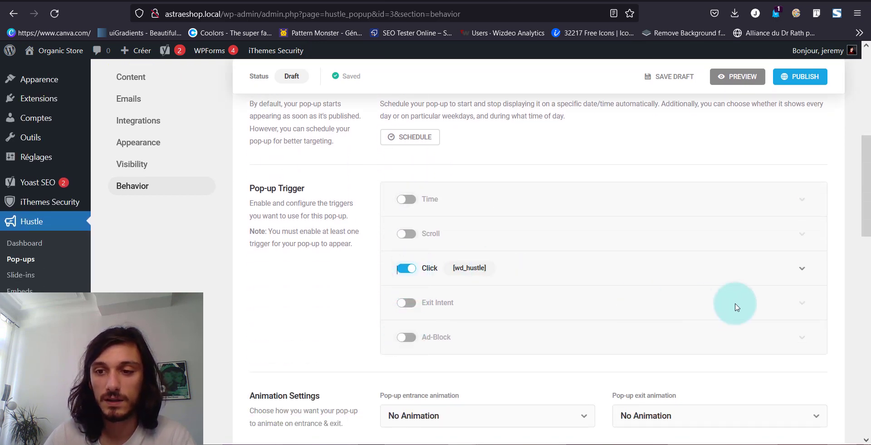
{"action": "left_click", "coordinate": [799, 266]}
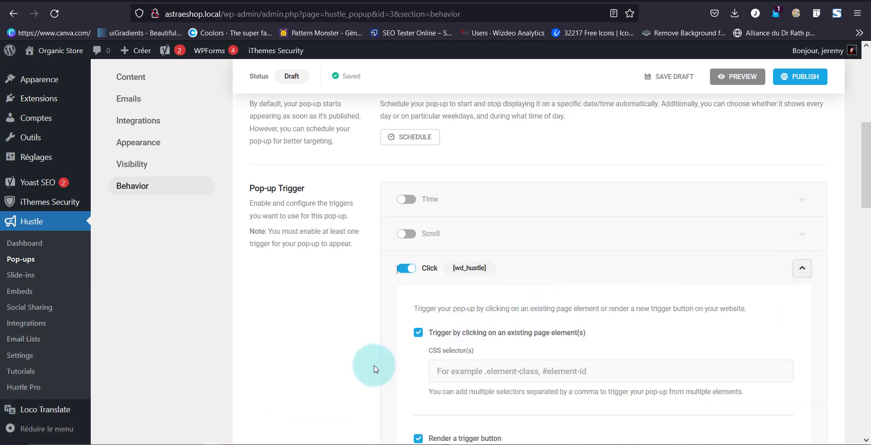
Step: Set the CSS selector that triggers the pop-up from an existing page element to .popup-demo
{"action": "left_click", "coordinate": [492, 269]}
{"action": "left_click", "coordinate": [497, 378]}
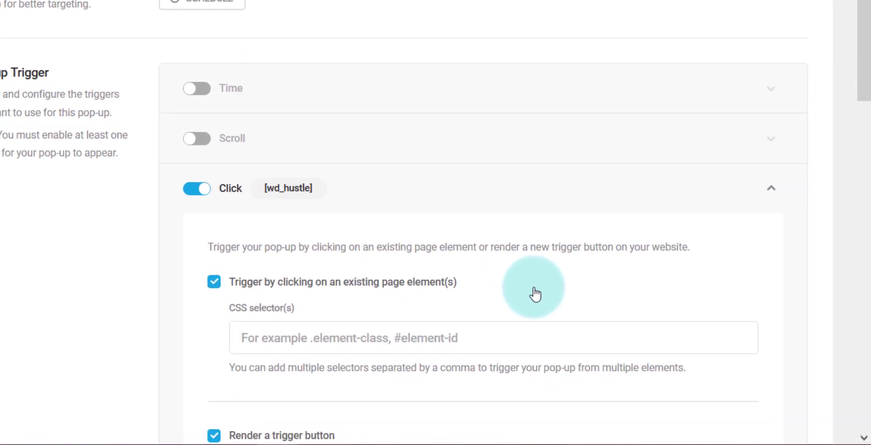
{"action": "type", "text": ".popup-demo"}
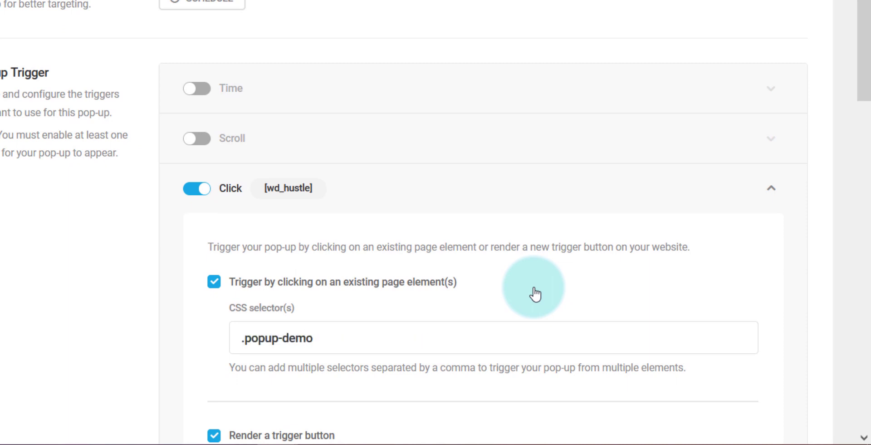
Step: Review the Click trigger's options and copy the trigger button shortcode
{"action": "scroll", "coordinate": [496, 306], "scroll_direction": "down", "scroll_amount": 5}
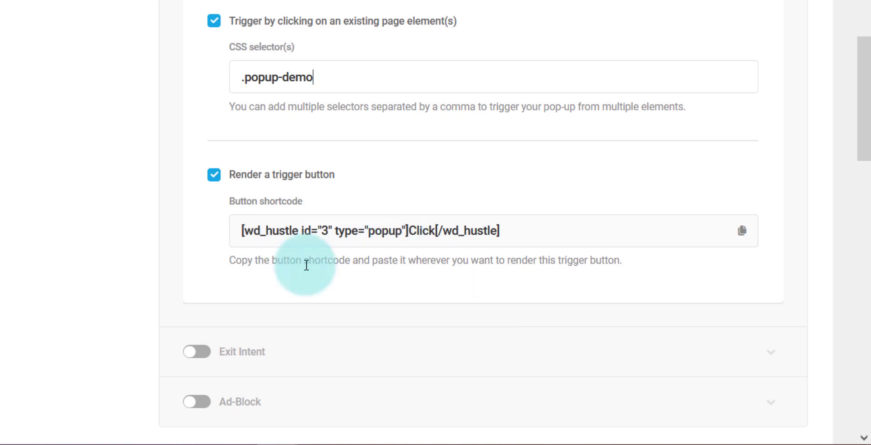
{"action": "left_click_drag", "start_coordinate": [525, 230], "coordinate": [203, 256]}
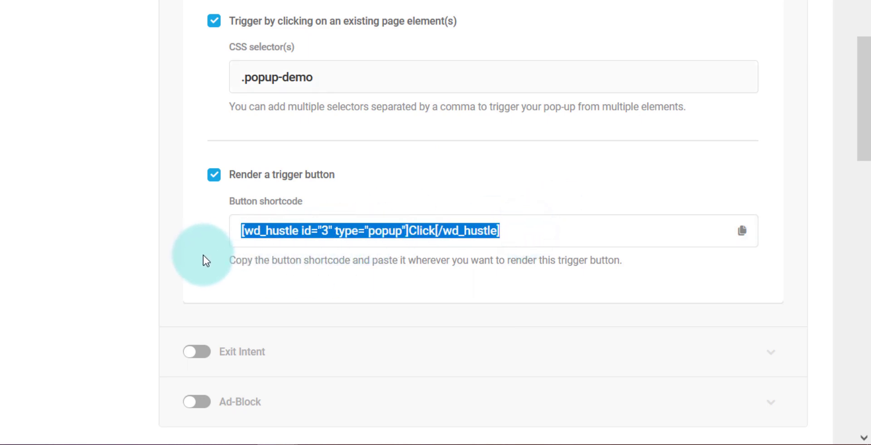
{"action": "scroll", "coordinate": [203, 255], "scroll_direction": "up", "scroll_amount": 4}
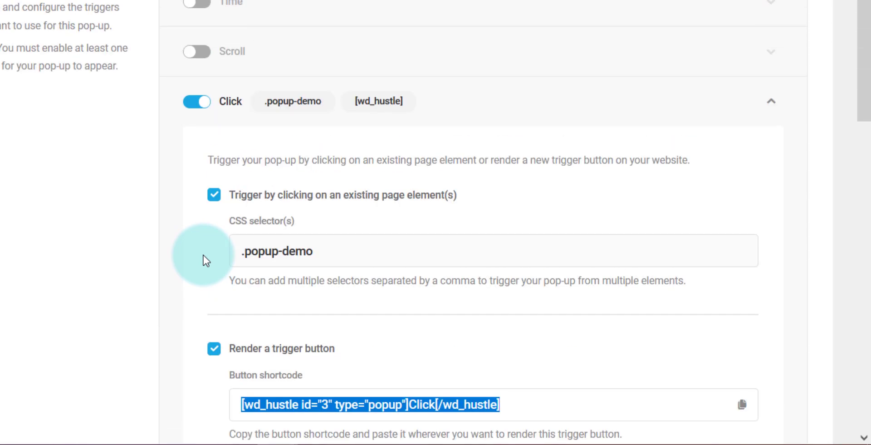
{"action": "scroll", "coordinate": [204, 258], "scroll_direction": "down", "scroll_amount": 6}
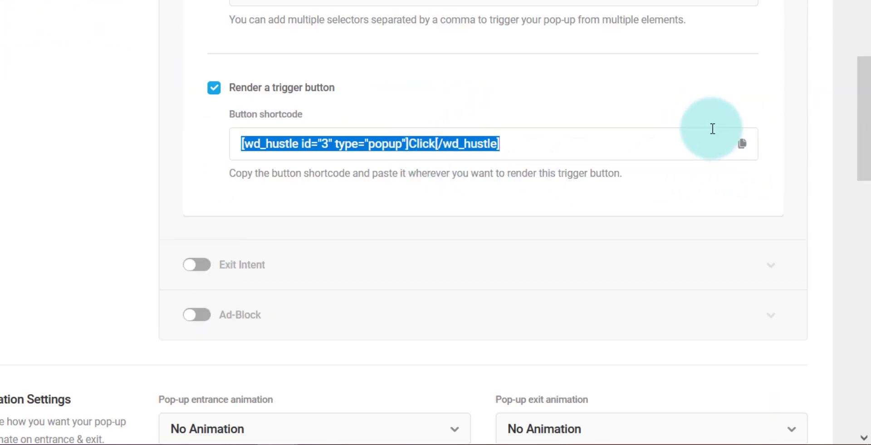
{"action": "left_click", "coordinate": [742, 144]}
Step: Look through the remaining behavior settings and publish the hello pop-up
{"action": "scroll", "coordinate": [608, 194], "scroll_direction": "down", "scroll_amount": 5}
{"action": "scroll", "coordinate": [389, 363], "scroll_direction": "down", "scroll_amount": 5}
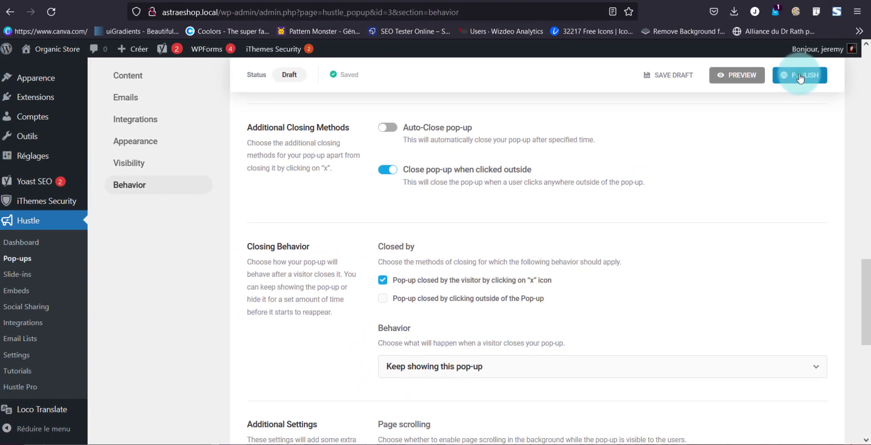
{"action": "left_click", "coordinate": [800, 75]}
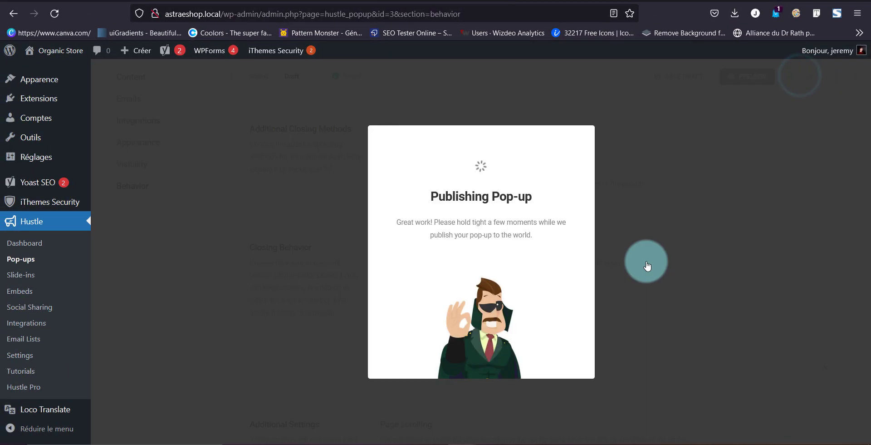
Step: Open the store's home page in Elementor and edit the Shop Now button in the "Get 25% Off On Your First Purchase!" banner
{"action": "scroll", "coordinate": [510, 295], "scroll_direction": "up", "scroll_amount": 2}
{"action": "scroll", "coordinate": [505, 299], "scroll_direction": "up", "scroll_amount": 10}
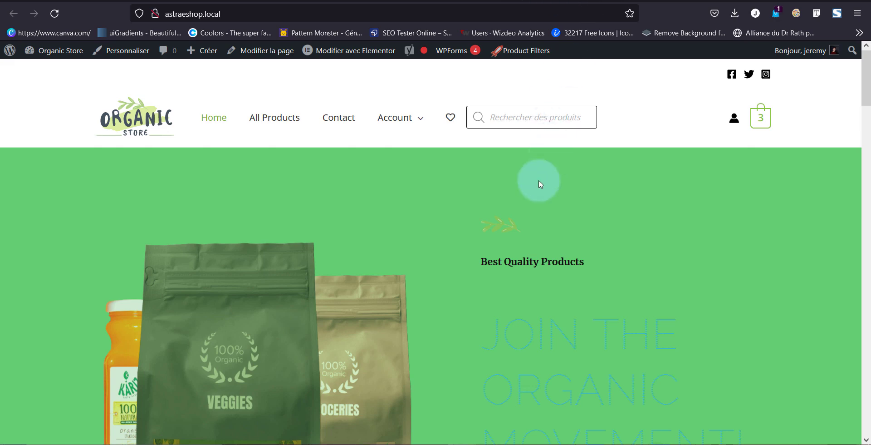
{"action": "mouse_move", "coordinate": [361, 55]}
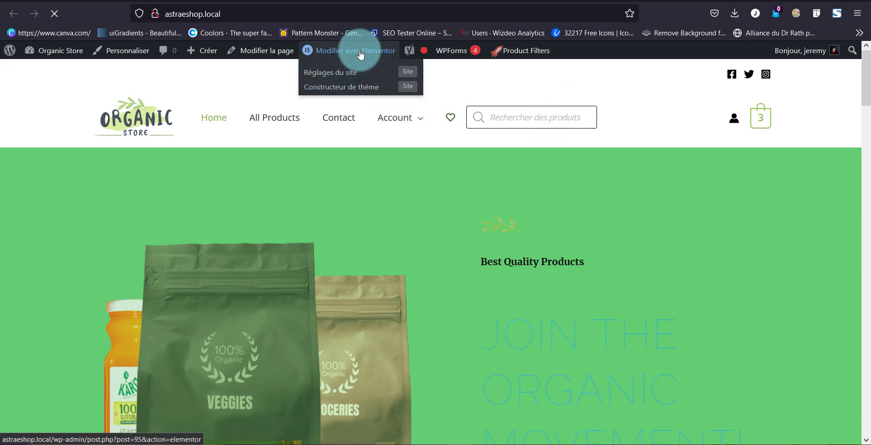
{"action": "scroll", "coordinate": [470, 179], "scroll_direction": "down", "scroll_amount": 20}
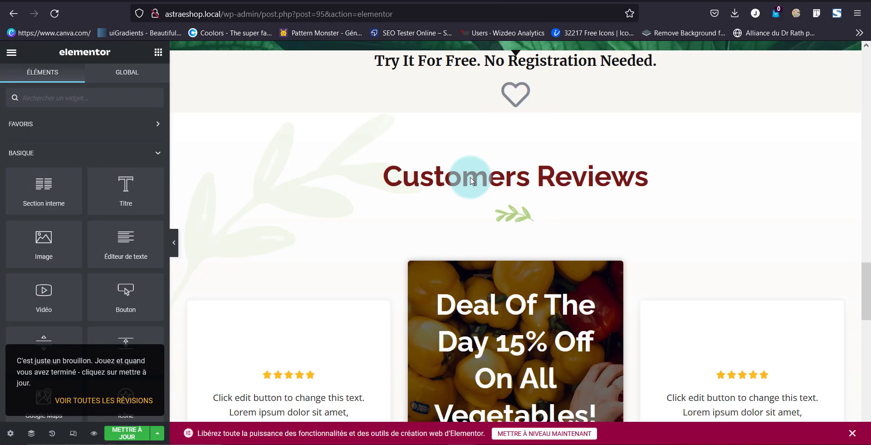
{"action": "scroll", "coordinate": [471, 180], "scroll_direction": "up", "scroll_amount": 6}
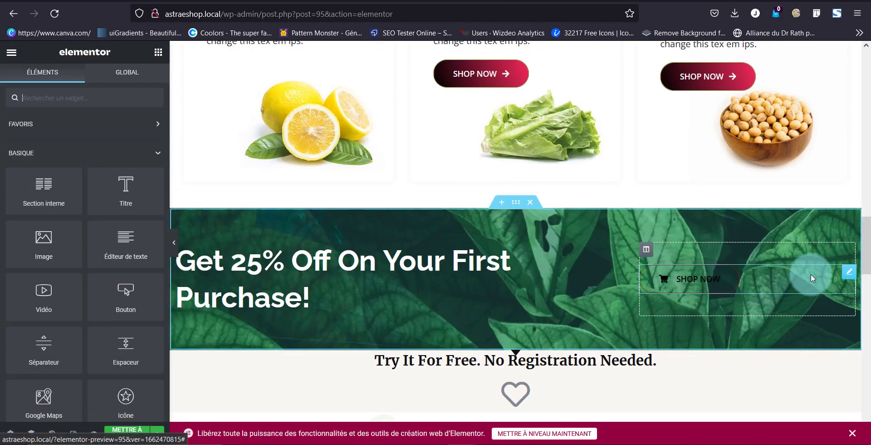
{"action": "left_click", "coordinate": [847, 275]}
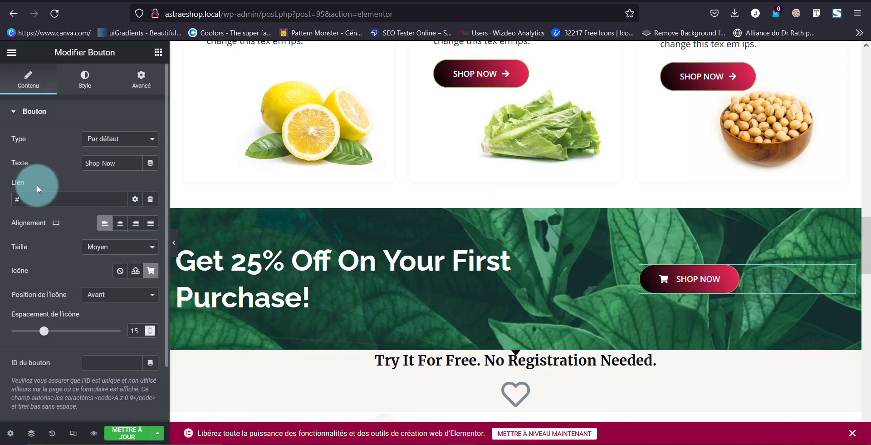
Step: Update the page with the CSS class popup-demo on the Shop Now button and return to the hello pop-up's behavior settings
{"action": "left_click", "coordinate": [140, 83]}
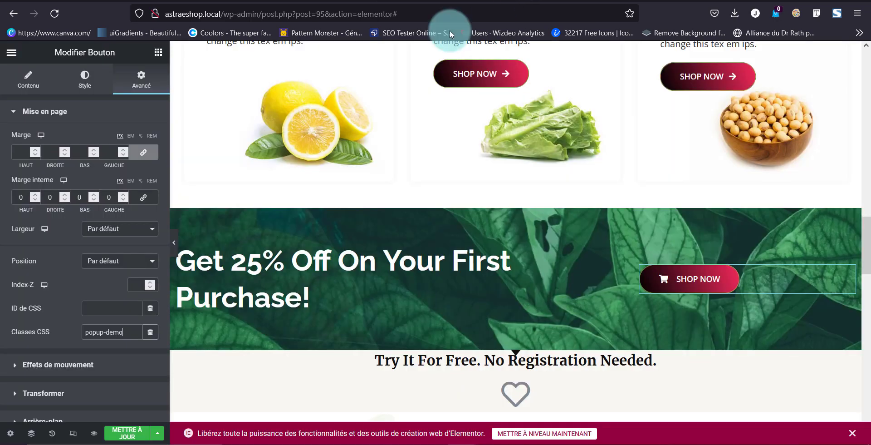
{"action": "left_click", "coordinate": [128, 431]}
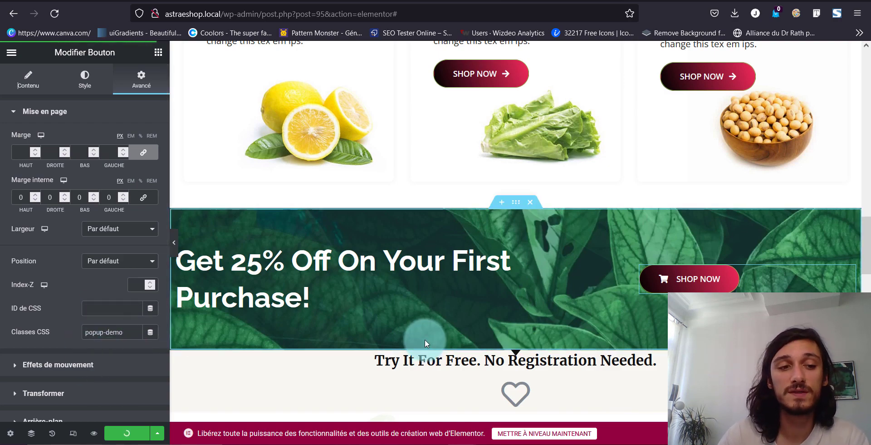
{"action": "key", "text": "ctrl+Tab"}
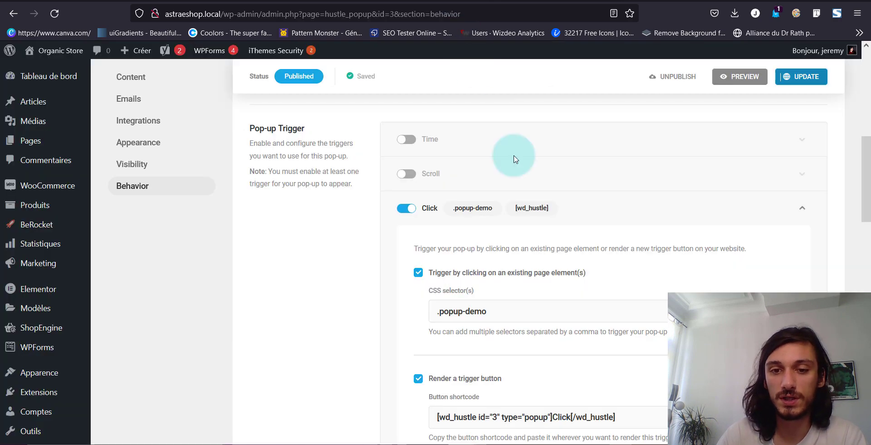
Step: Reload the store's home page, test the pop-up from the Shop Now button in the 25% off banner, and close it
{"action": "scroll", "coordinate": [545, 340], "scroll_direction": "down", "scroll_amount": 2}
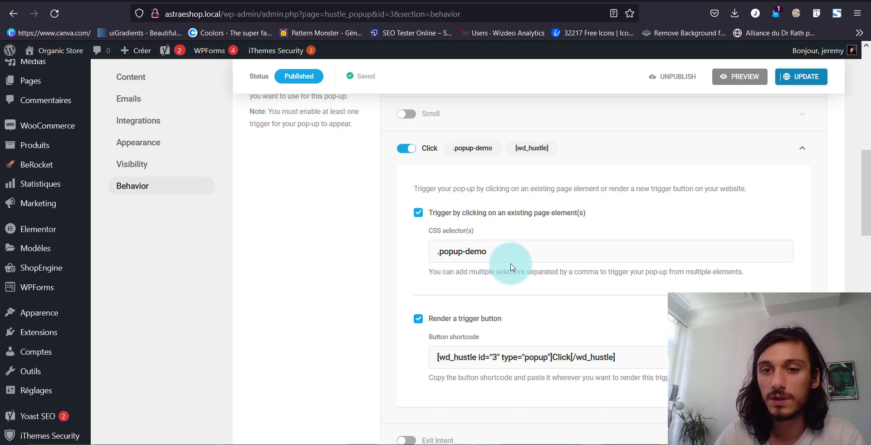
{"action": "key", "text": "ctrl+Tab"}
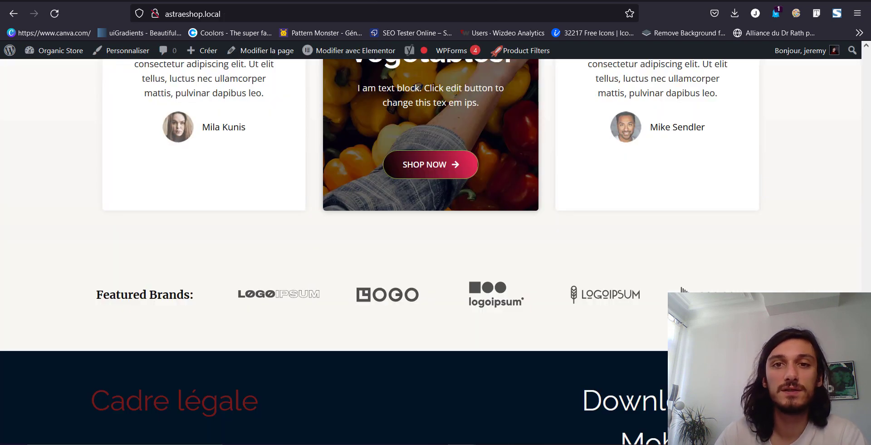
{"action": "key", "text": "ctrl+Tab"}
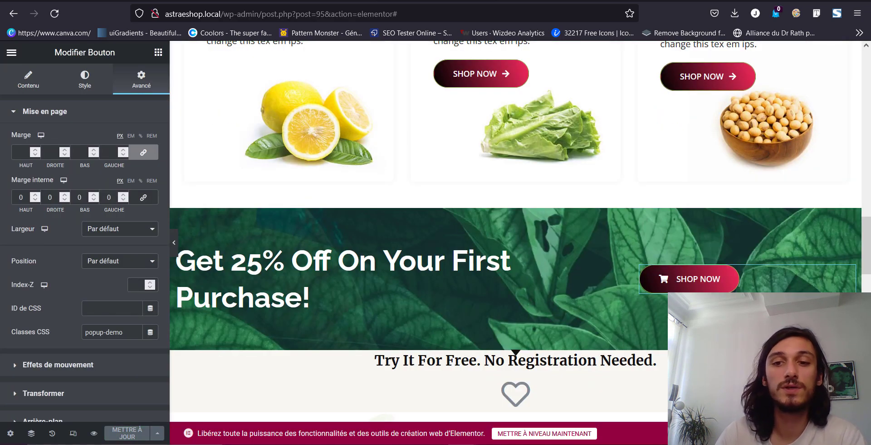
{"action": "key", "text": "ctrl+shift+Tab"}
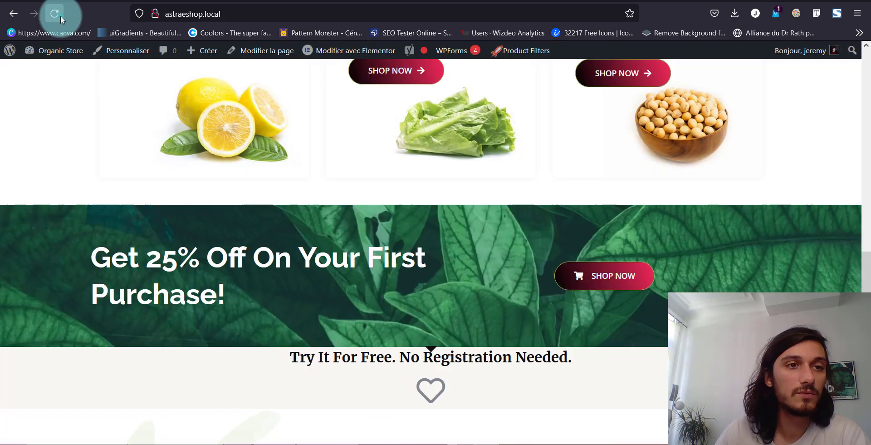
{"action": "left_click", "coordinate": [55, 14]}
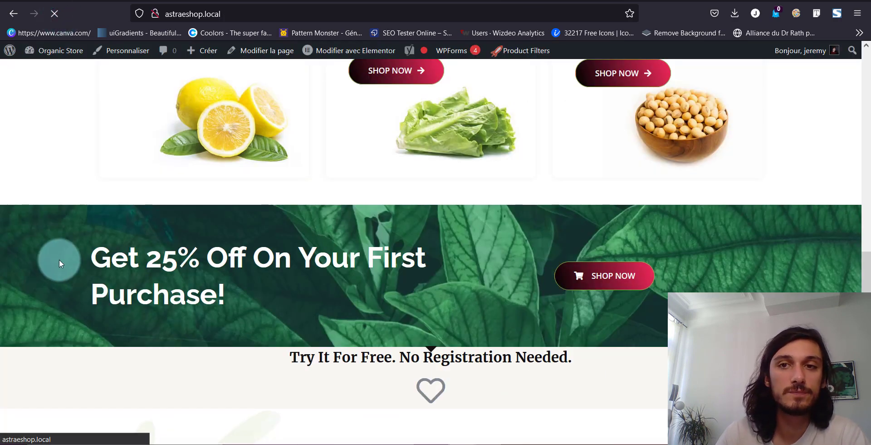
{"action": "left_click", "coordinate": [593, 281]}
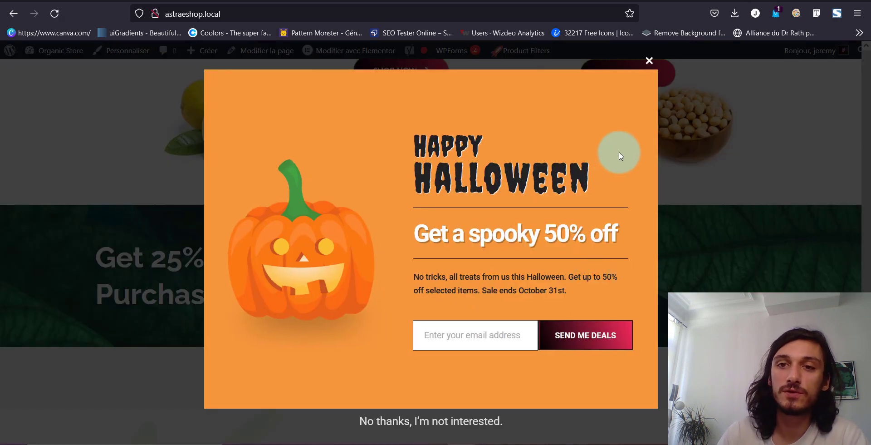
{"action": "left_click", "coordinate": [648, 61]}
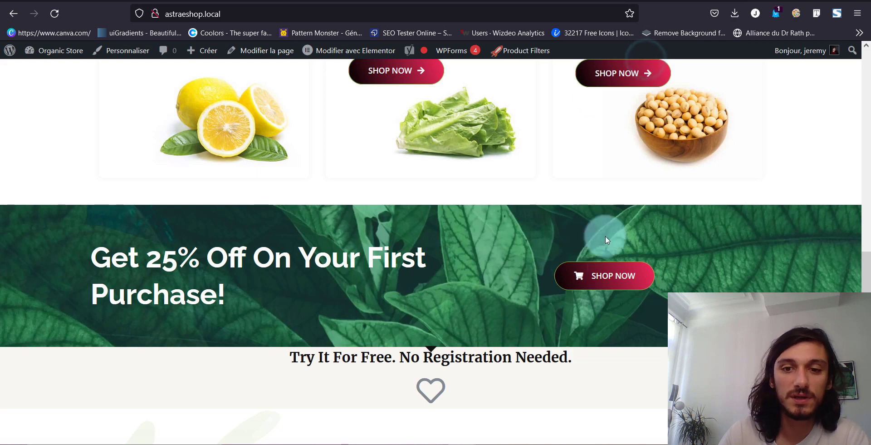
Step: Return to the pop-up's behavior settings and review the Click trigger's CSS selector and button shortcode
{"action": "left_click", "coordinate": [567, 4]}
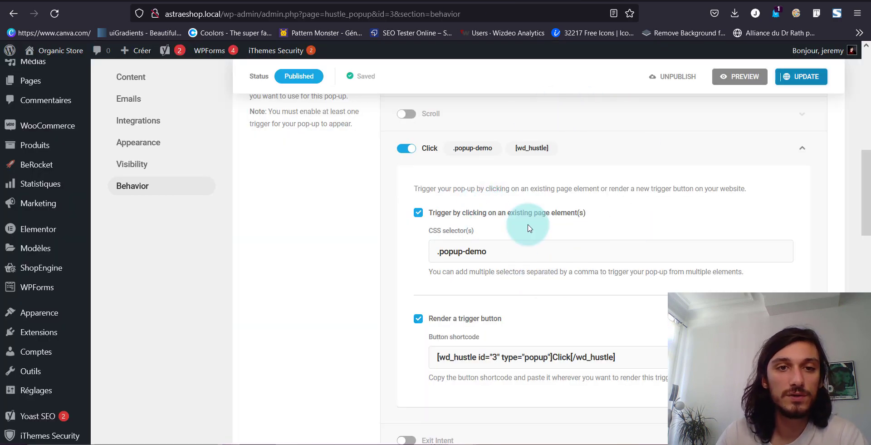
{"action": "scroll", "coordinate": [499, 222], "scroll_direction": "up", "scroll_amount": 1}
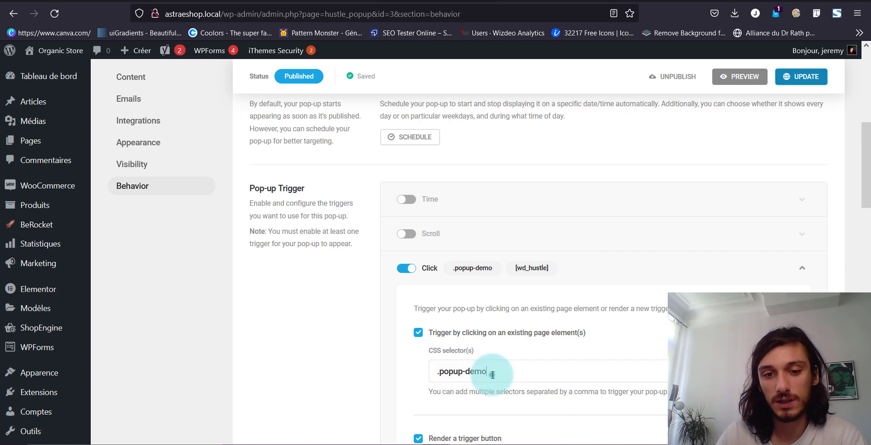
{"action": "left_click_drag", "start_coordinate": [492, 373], "coordinate": [429, 373]}
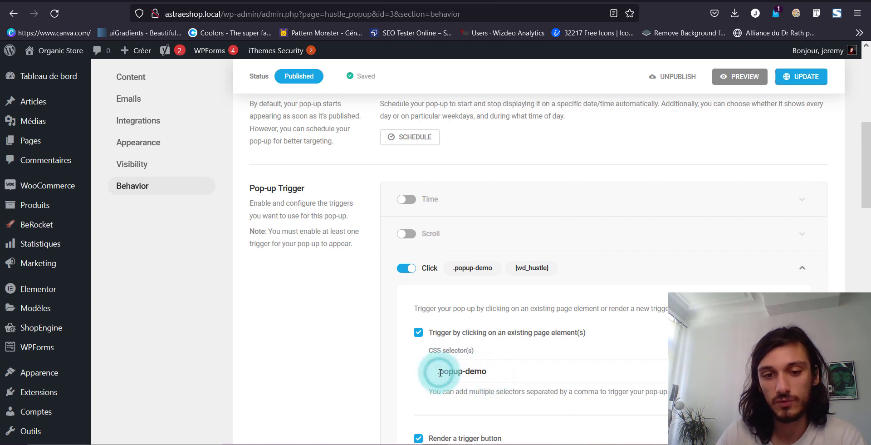
{"action": "left_click", "coordinate": [422, 376]}
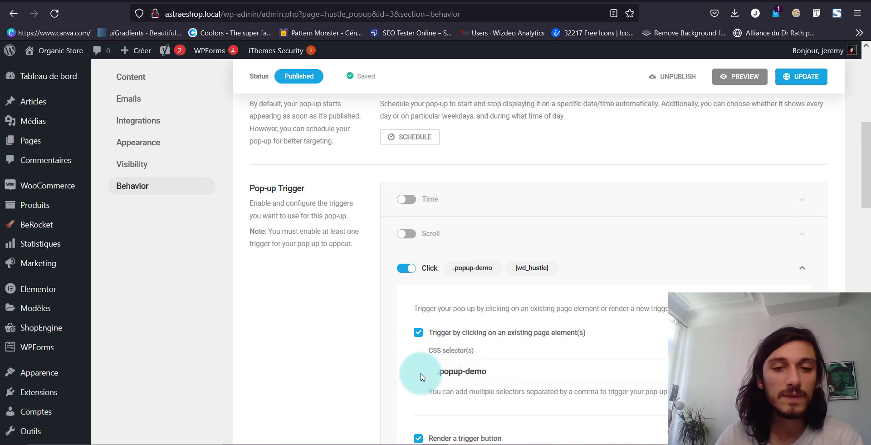
{"action": "scroll", "coordinate": [422, 376], "scroll_direction": "down", "scroll_amount": 2}
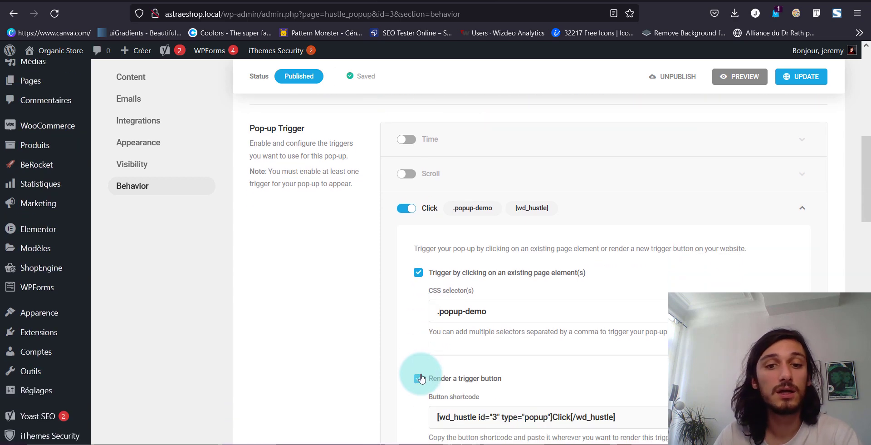
{"action": "scroll", "coordinate": [421, 378], "scroll_direction": "down", "scroll_amount": 2}
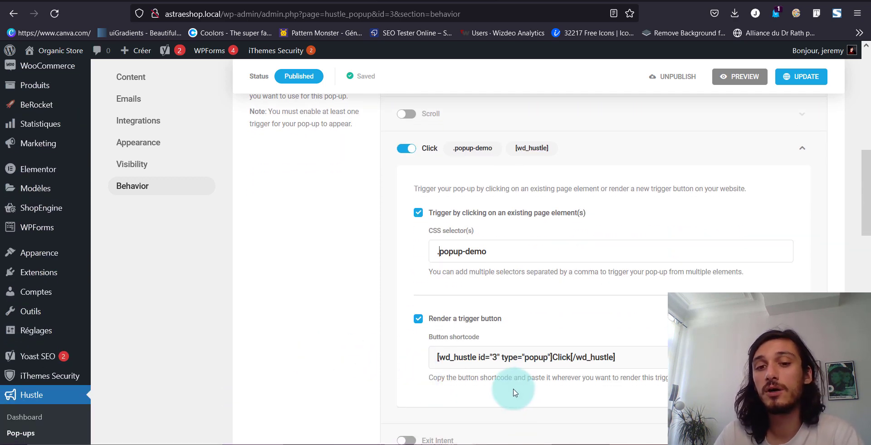
{"action": "left_click", "coordinate": [620, 357]}
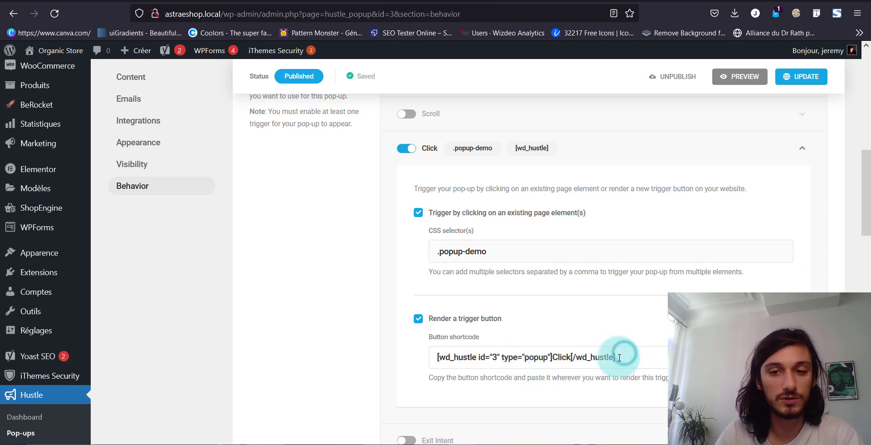
{"action": "key", "text": "ctrl+a"}
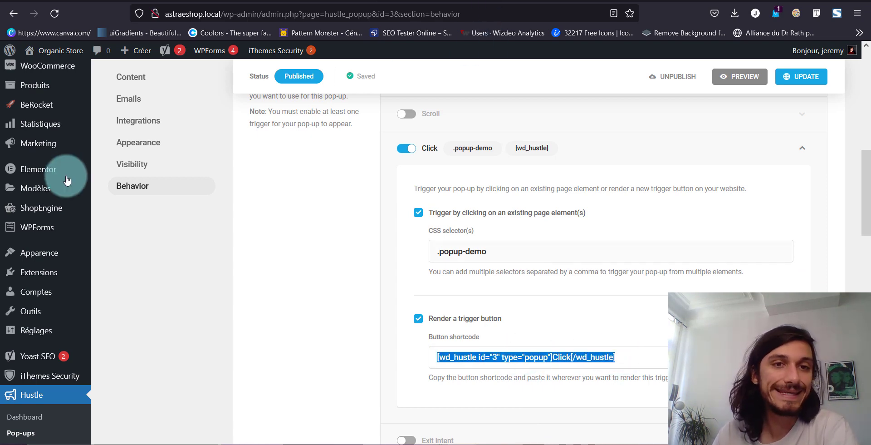
Step: Open Hustle's settings and look through the General options, including the slide-ins listing, mobile breakpoint, pagination and debug mode
{"action": "scroll", "coordinate": [1, 245], "scroll_direction": "down", "scroll_amount": 1}
{"action": "scroll", "coordinate": [1, 245], "scroll_direction": "down", "scroll_amount": 5}
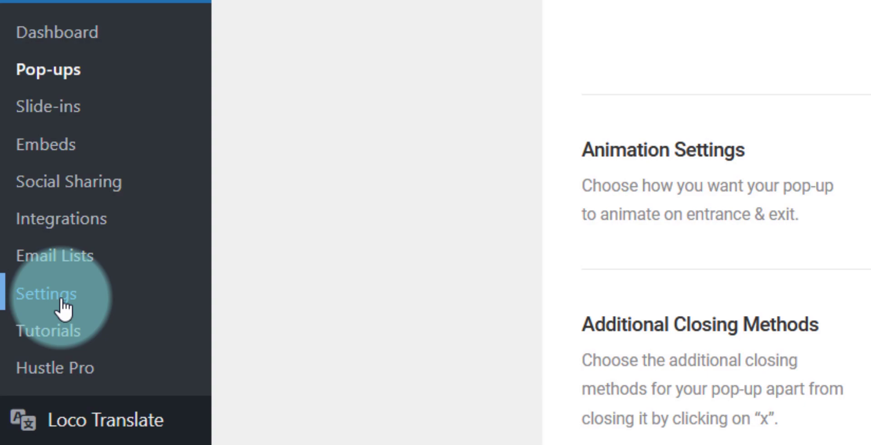
{"action": "left_click", "coordinate": [63, 302]}
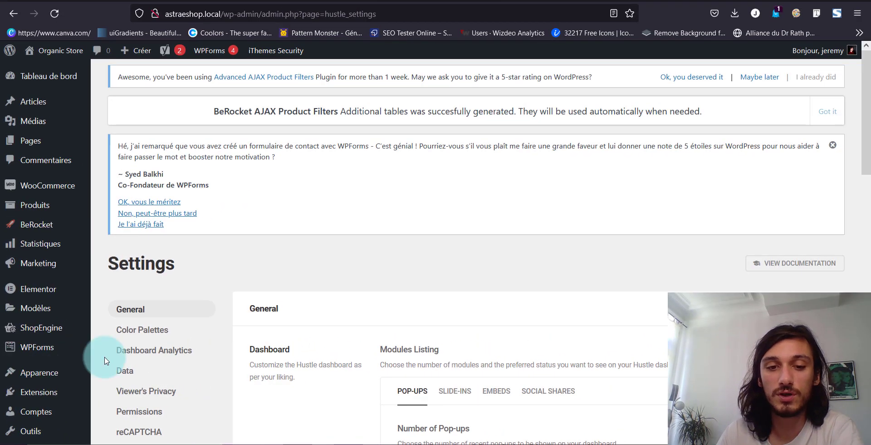
{"action": "scroll", "coordinate": [249, 284], "scroll_direction": "down", "scroll_amount": 4}
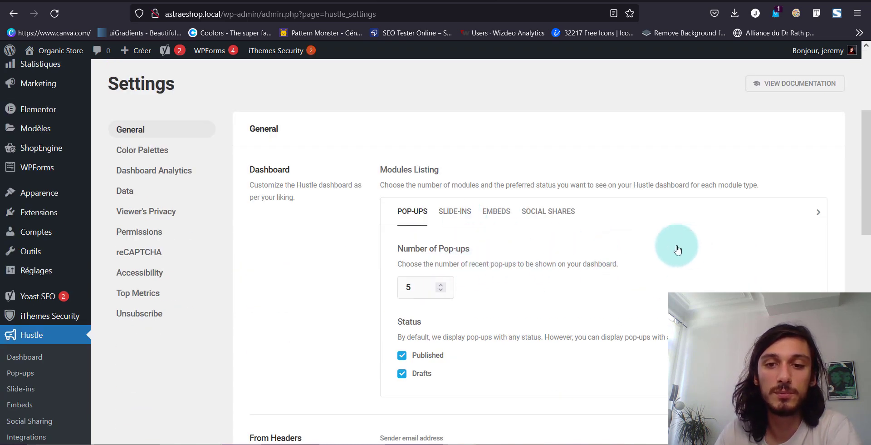
{"action": "left_click", "coordinate": [467, 210]}
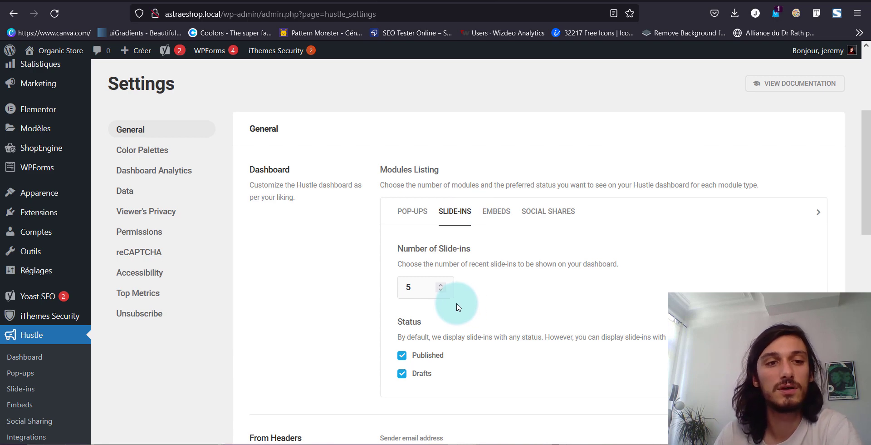
{"action": "scroll", "coordinate": [342, 299], "scroll_direction": "down", "scroll_amount": 10}
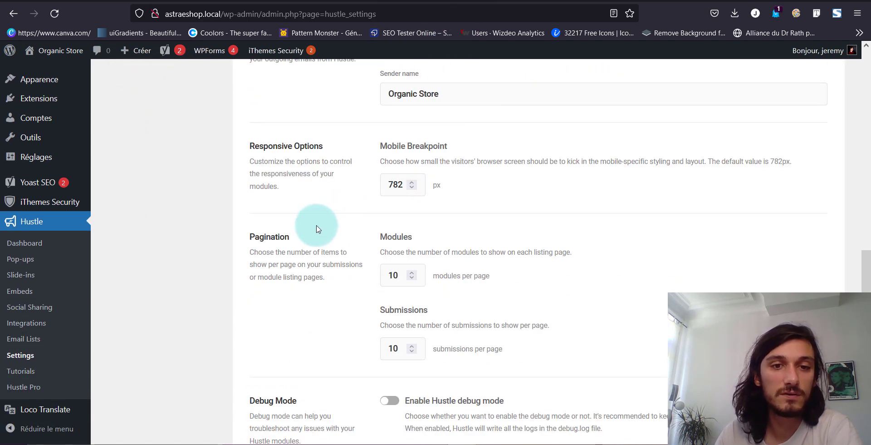
{"action": "scroll", "coordinate": [461, 169], "scroll_direction": "down", "scroll_amount": 1}
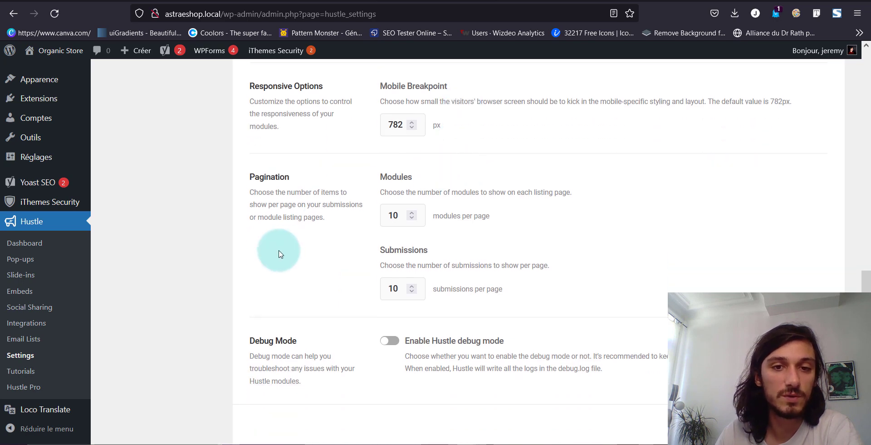
{"action": "scroll", "coordinate": [278, 253], "scroll_direction": "up", "scroll_amount": 9}
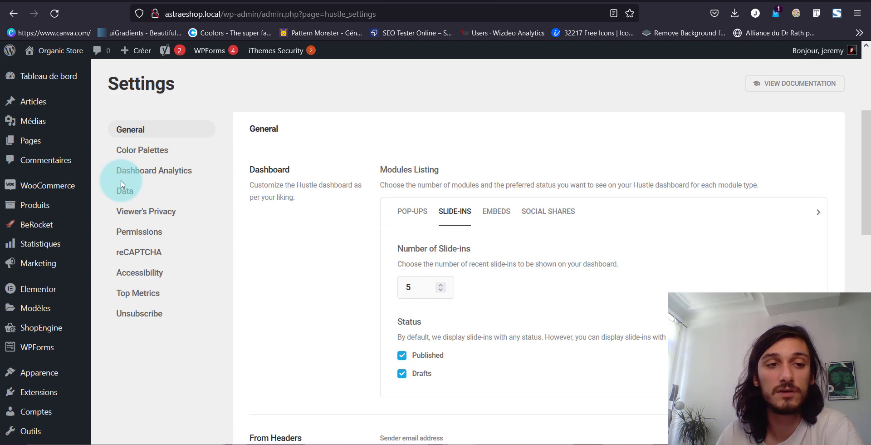
Step: Examine the custom color palette creation options, including the default palettes and importing from a module, and close without creating one
{"action": "left_click", "coordinate": [164, 151]}
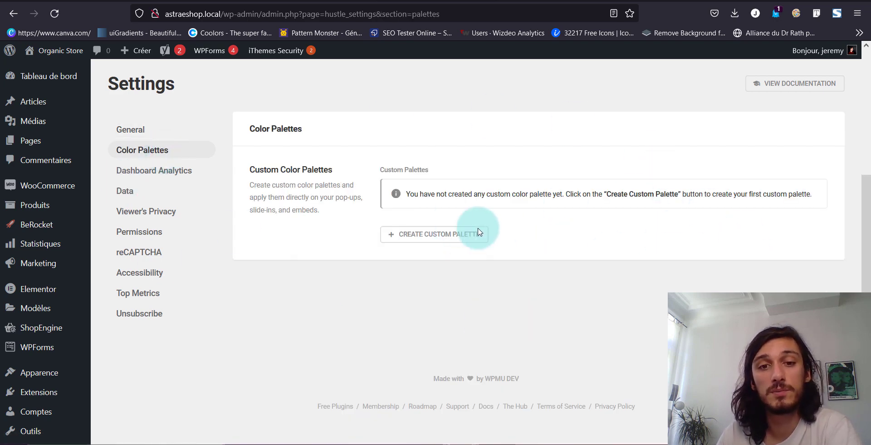
{"action": "left_click", "coordinate": [463, 235]}
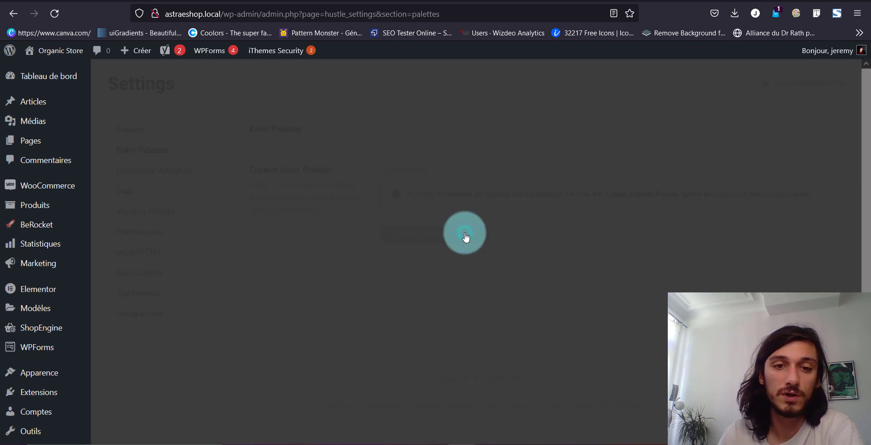
{"action": "left_click", "coordinate": [380, 348]}
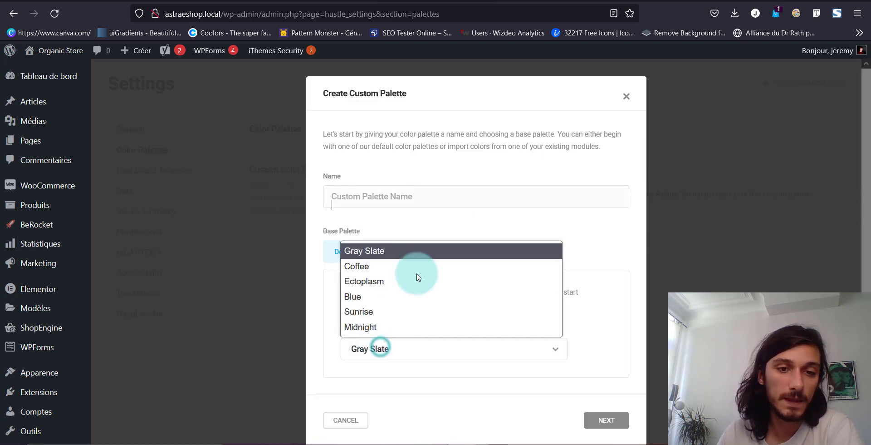
{"action": "left_click", "coordinate": [484, 222]}
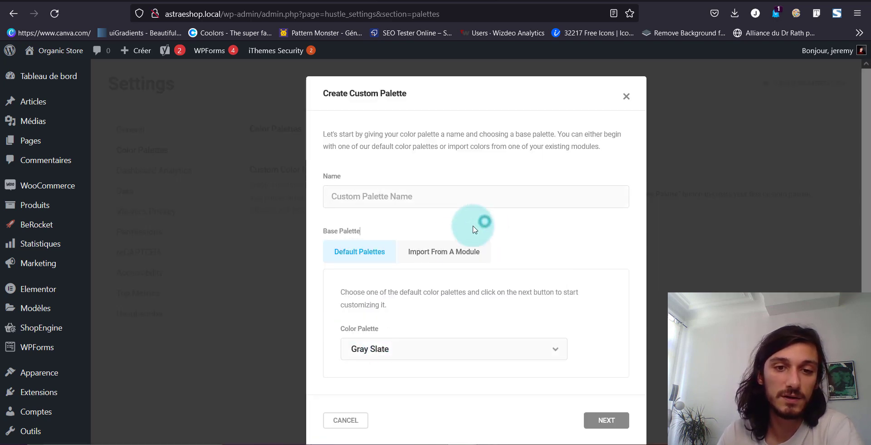
{"action": "left_click", "coordinate": [444, 252]}
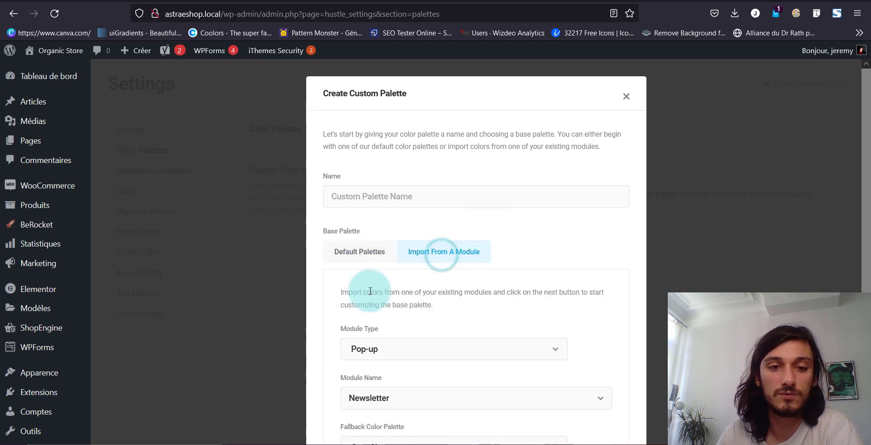
{"action": "scroll", "coordinate": [370, 288], "scroll_direction": "down", "scroll_amount": 3}
{"action": "scroll", "coordinate": [370, 288], "scroll_direction": "up", "scroll_amount": 3}
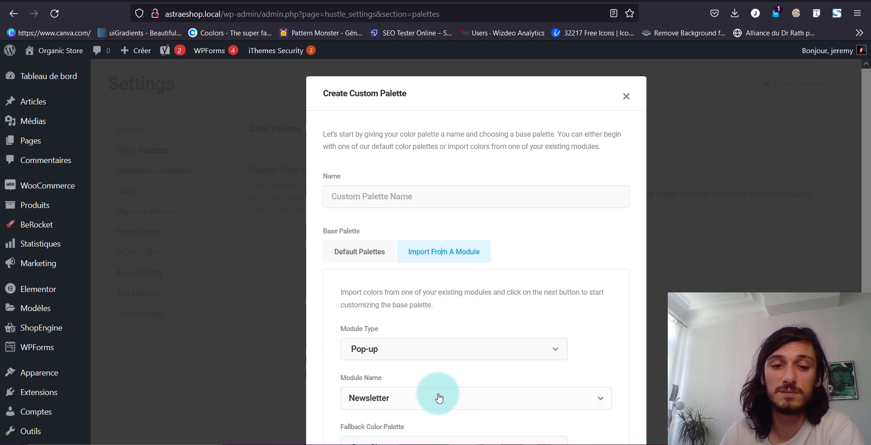
{"action": "scroll", "coordinate": [511, 313], "scroll_direction": "down", "scroll_amount": 2}
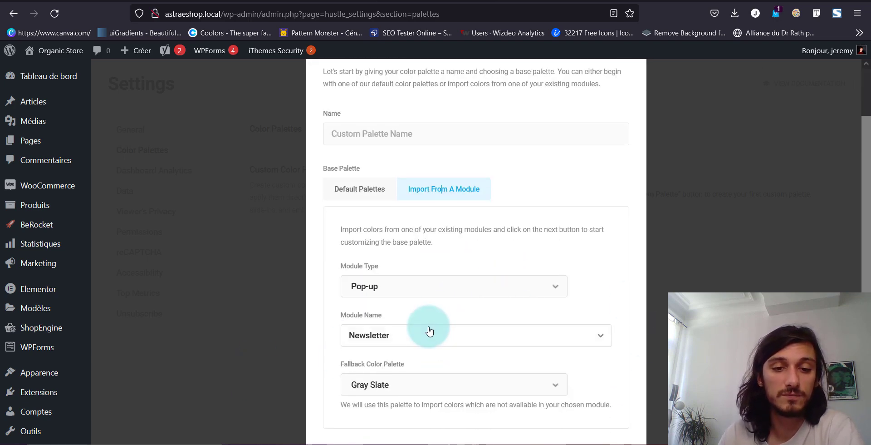
{"action": "scroll", "coordinate": [454, 393], "scroll_direction": "down", "scroll_amount": 2}
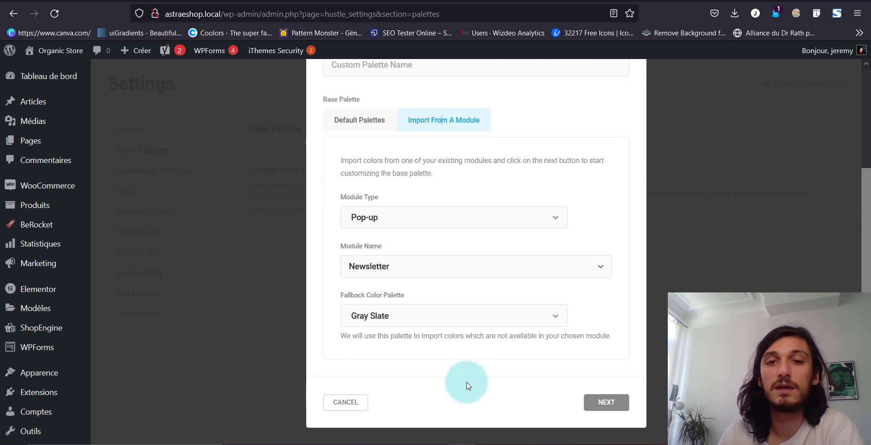
{"action": "scroll", "coordinate": [467, 385], "scroll_direction": "up", "scroll_amount": 4}
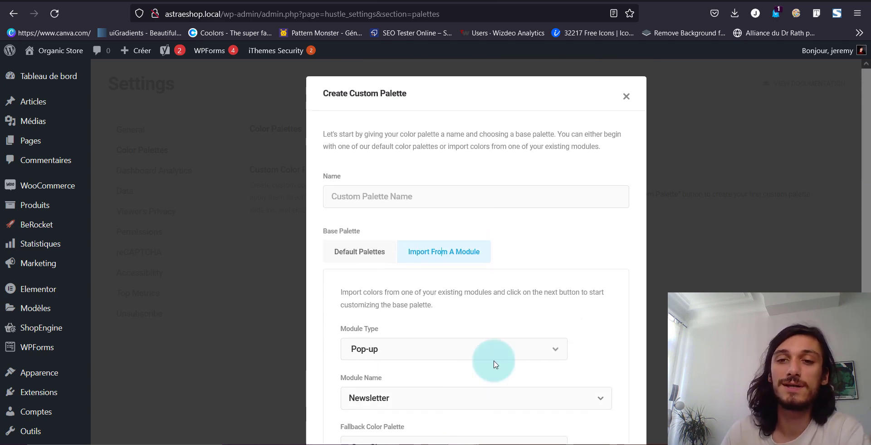
{"action": "left_click", "coordinate": [626, 102]}
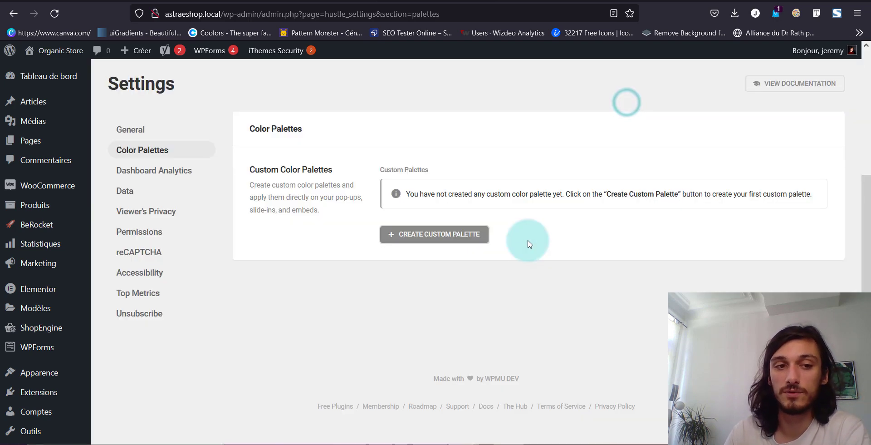
Step: Look through Hustle's Dashboard Analytics, Data and Permissions settings
{"action": "left_click", "coordinate": [152, 170]}
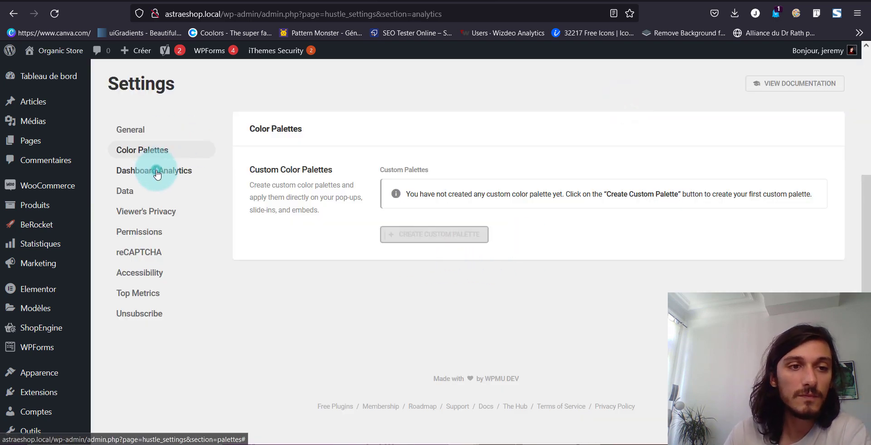
{"action": "left_click", "coordinate": [132, 192]}
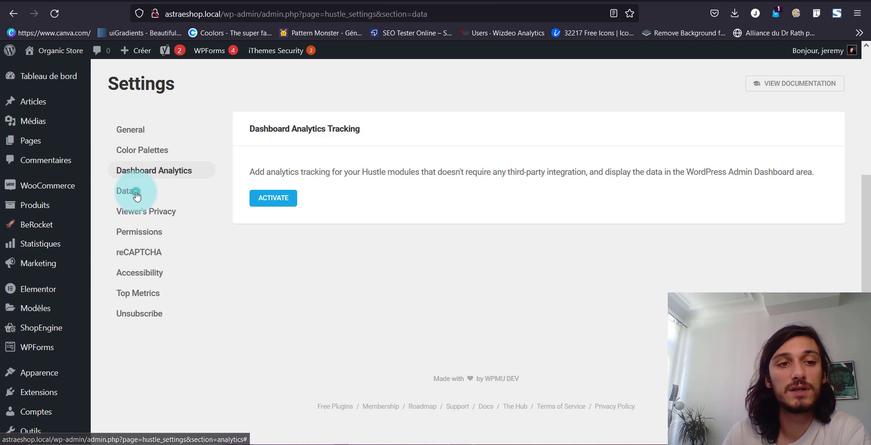
{"action": "left_click", "coordinate": [163, 231]}
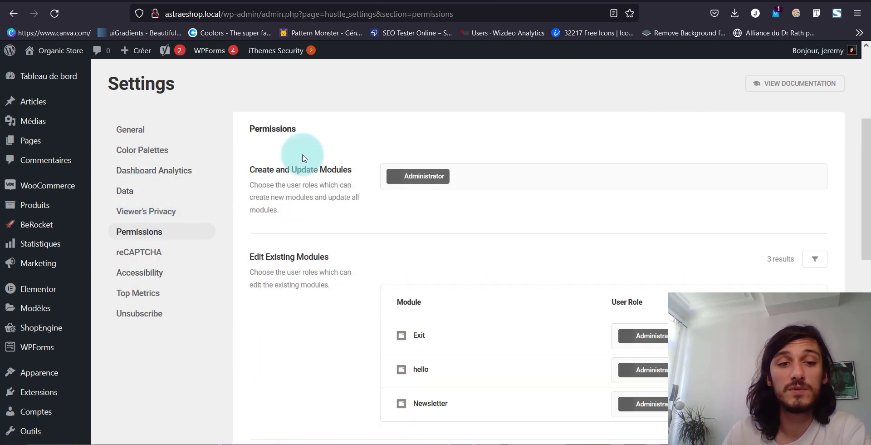
Step: Review the reCAPTCHA settings, then examine Google's site registration form for generating API keys, including reCAPTCHA type, domains and owners
{"action": "left_click", "coordinate": [143, 251]}
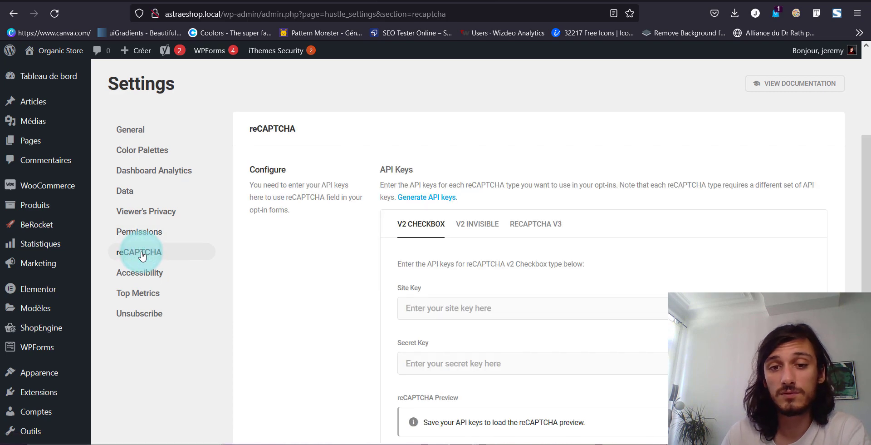
{"action": "scroll", "coordinate": [312, 262], "scroll_direction": "down", "scroll_amount": 5}
{"action": "scroll", "coordinate": [298, 268], "scroll_direction": "up", "scroll_amount": 3}
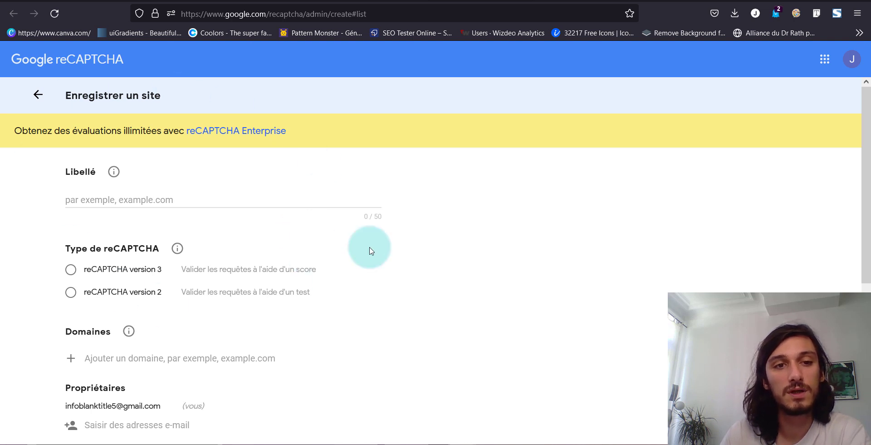
{"action": "scroll", "coordinate": [53, 329], "scroll_direction": "down", "scroll_amount": 2}
{"action": "scroll", "coordinate": [150, 259], "scroll_direction": "down", "scroll_amount": 3}
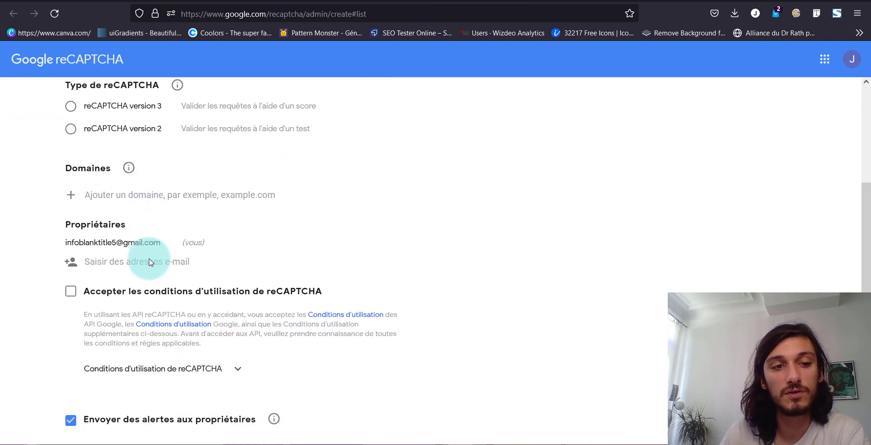
{"action": "scroll", "coordinate": [150, 262], "scroll_direction": "down", "scroll_amount": 1}
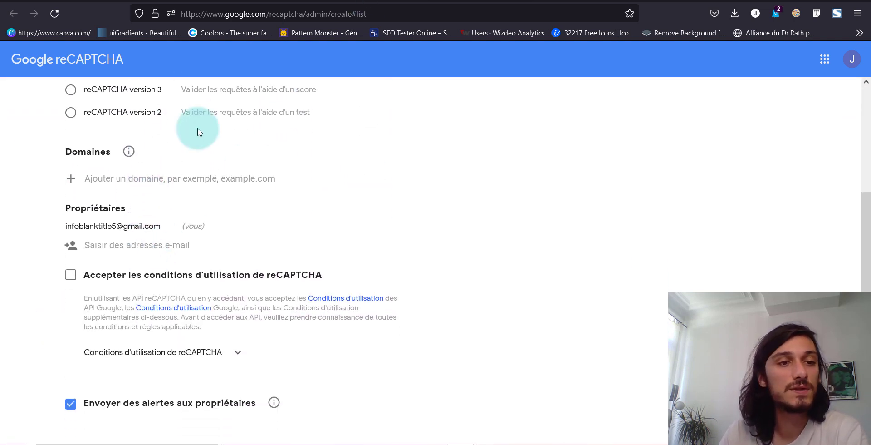
Step: Return to Hustle's reCAPTCHA settings and review the v2 Checkbox site key, secret key, preview and language options
{"action": "key", "text": "ctrl+shift+Tab"}
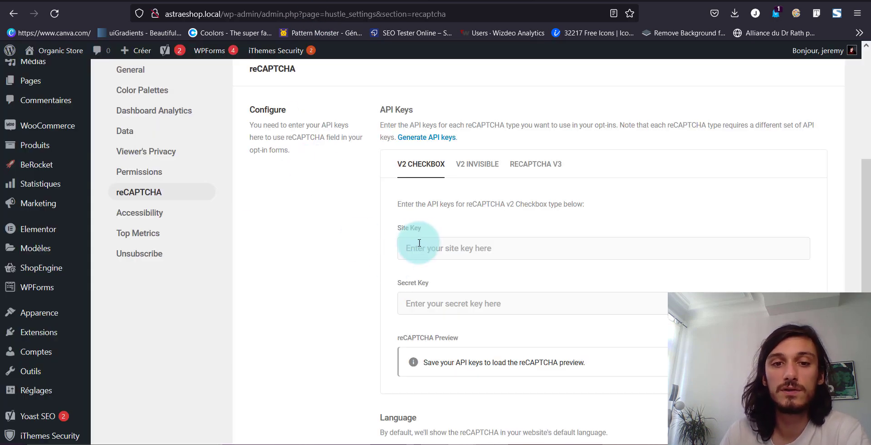
{"action": "scroll", "coordinate": [327, 321], "scroll_direction": "down", "scroll_amount": 3}
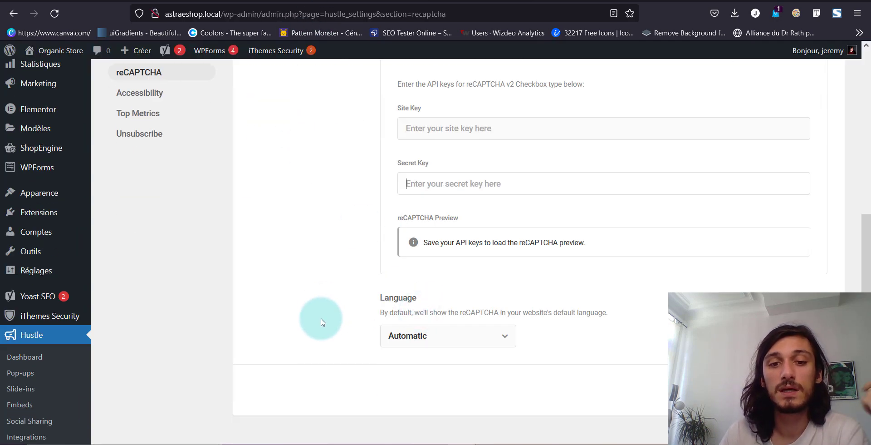
{"action": "scroll", "coordinate": [321, 322], "scroll_direction": "up", "scroll_amount": 1}
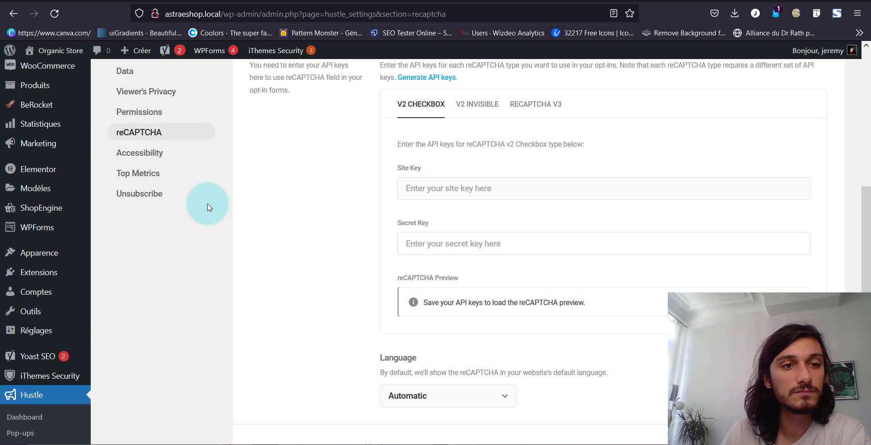
Step: Review the Accessibility, Top Metrics and Unsubscribe settings, including high contrast mode, the dashboard metric choices and the unsubscribe shortcode
{"action": "left_click", "coordinate": [162, 153]}
{"action": "scroll", "coordinate": [311, 198], "scroll_direction": "up", "scroll_amount": 2}
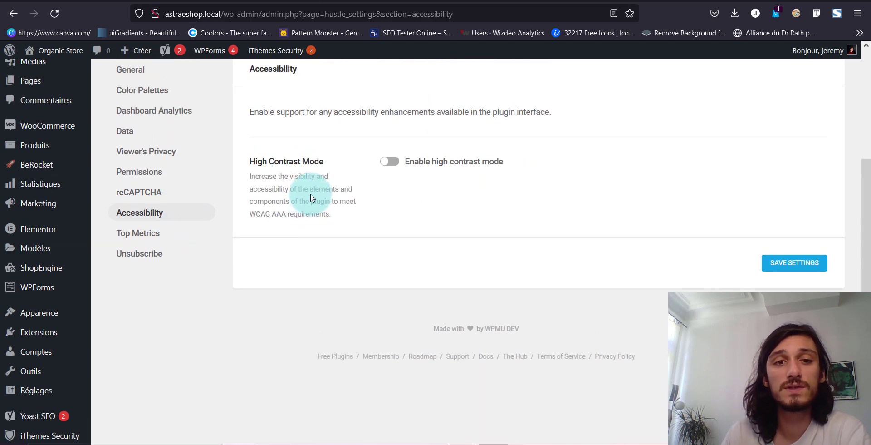
{"action": "scroll", "coordinate": [310, 198], "scroll_direction": "up", "scroll_amount": 2}
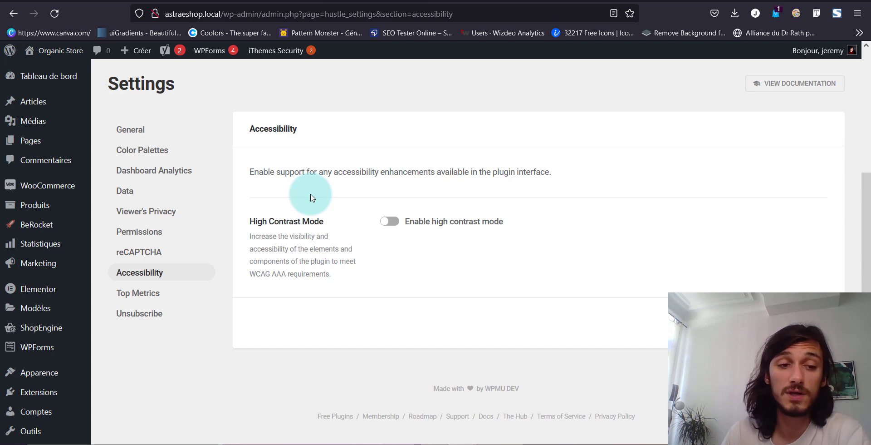
{"action": "left_click", "coordinate": [183, 289]}
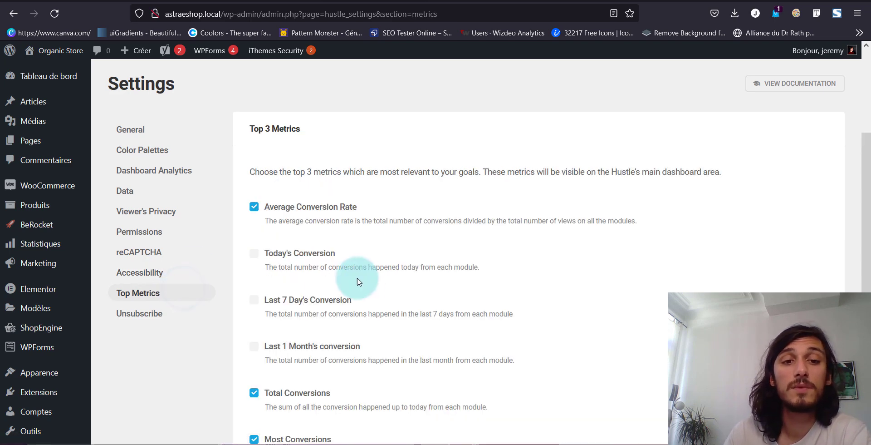
{"action": "scroll", "coordinate": [363, 282], "scroll_direction": "down", "scroll_amount": 4}
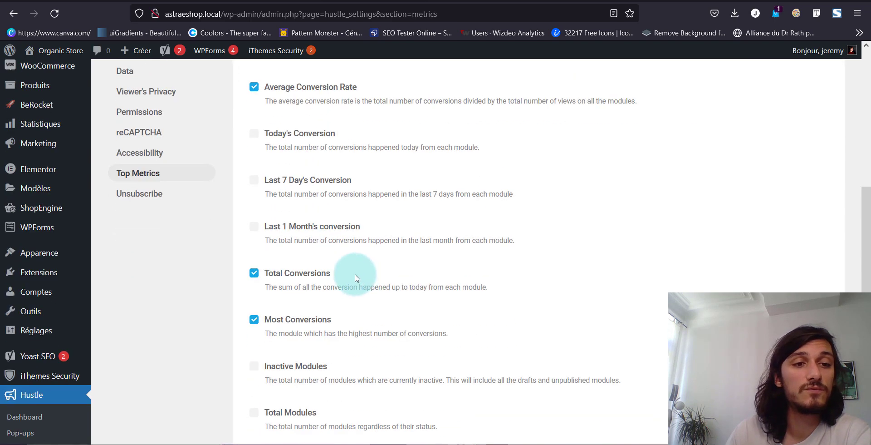
{"action": "left_click", "coordinate": [143, 204]}
{"action": "scroll", "coordinate": [155, 236], "scroll_direction": "up", "scroll_amount": 4}
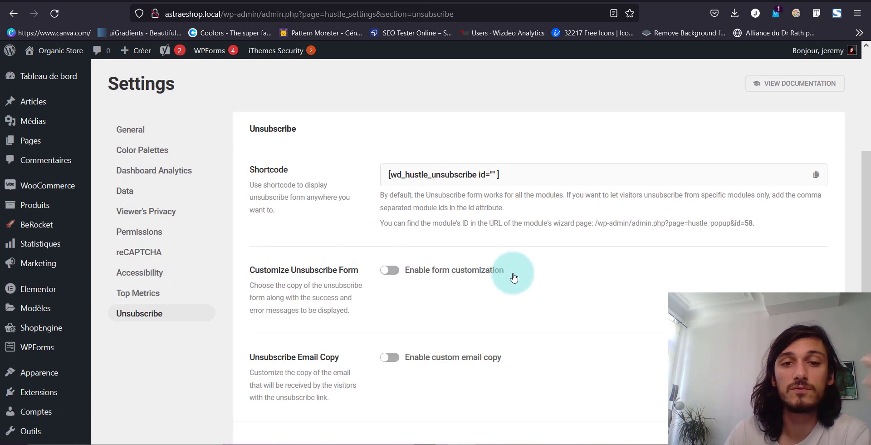